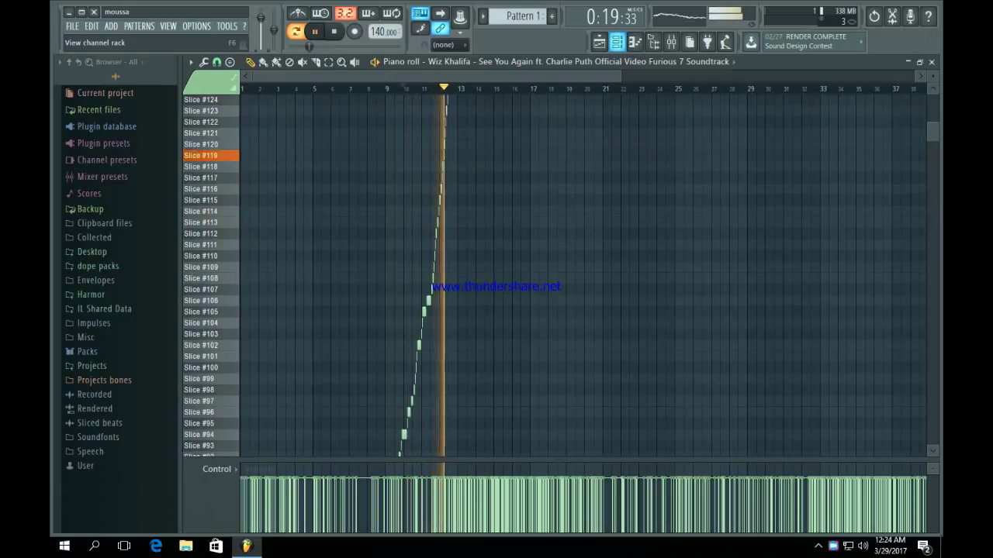
Step: Stop playback, cut all the automatically placed notes from the Wiz Khalifa slicer channel and open its piano roll
key("space")
key("F6")
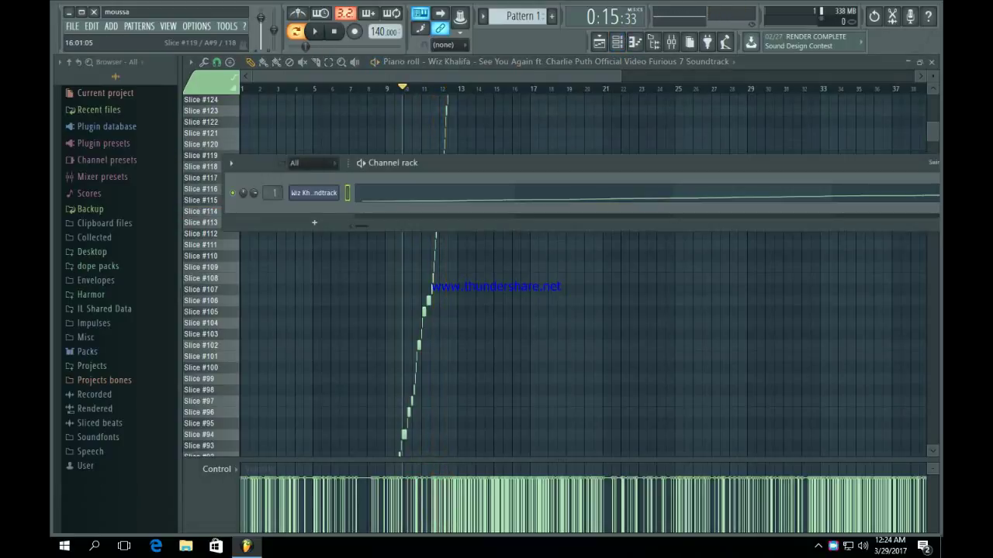
key("ctrl+x")
right_click(313, 193)
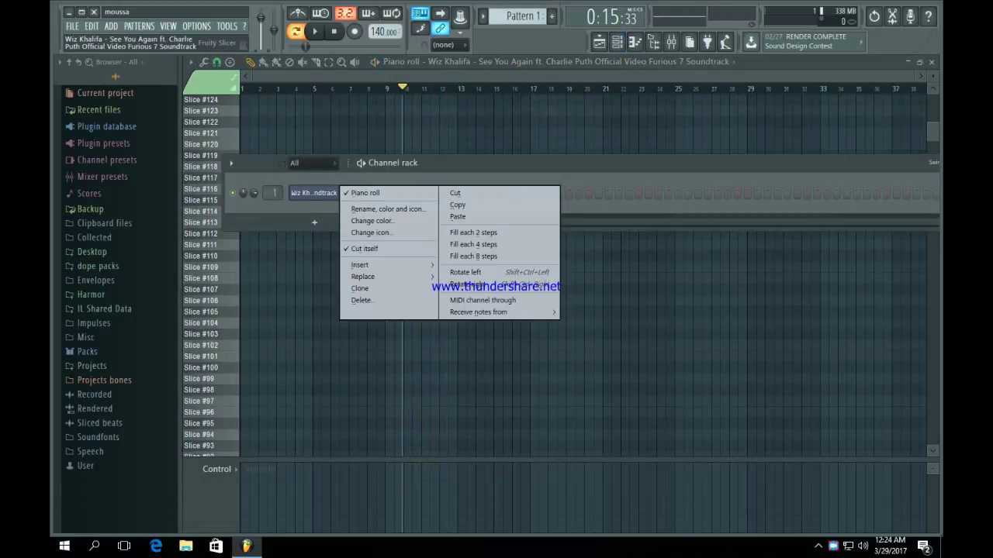
left_click(366, 193)
right_click(313, 193)
left_click(365, 193)
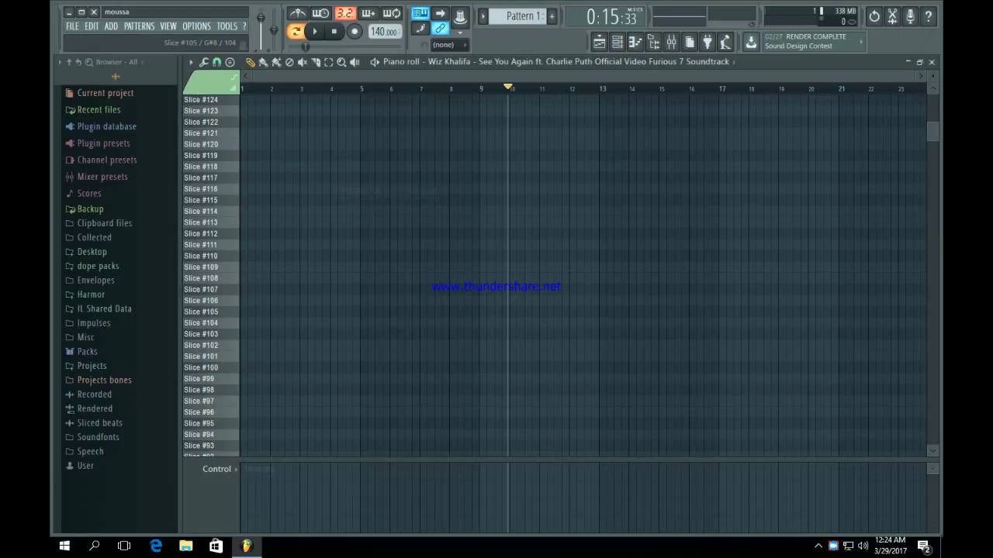
Step: Place a one-beat Slice #62 note at the start of bar 1, set the tempo to 100 BPM and play it
scroll(581, 272, "down", 10)
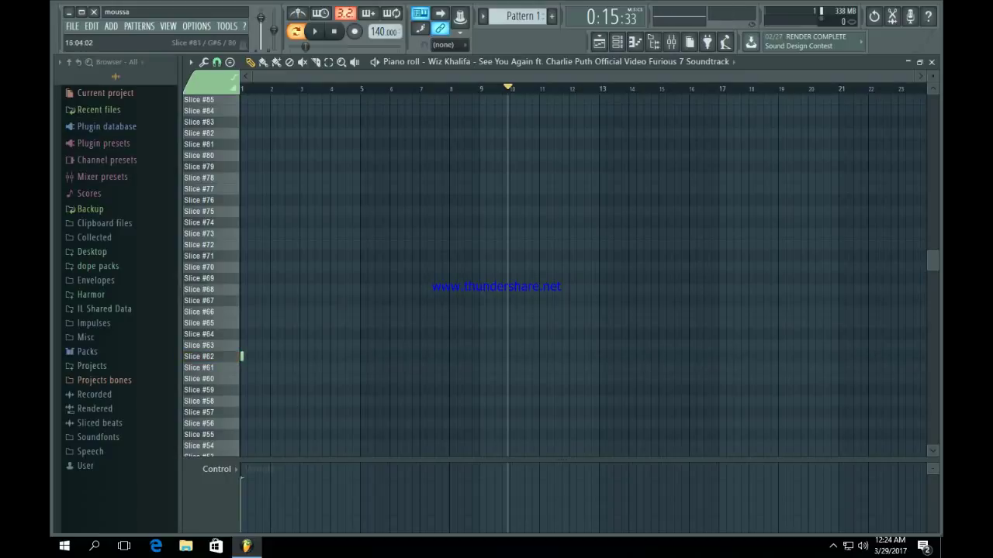
left_click_drag(912, 76, 407, 75)
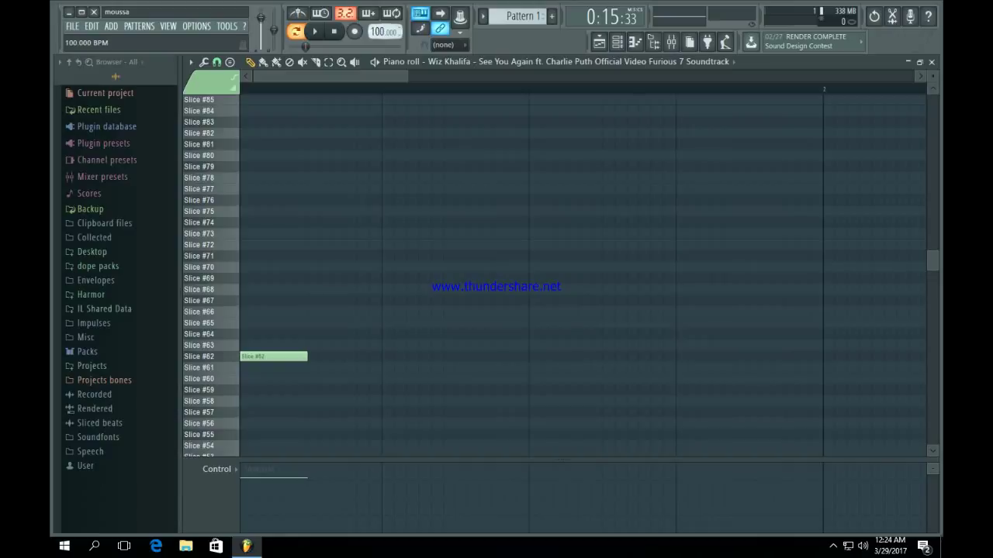
key("space")
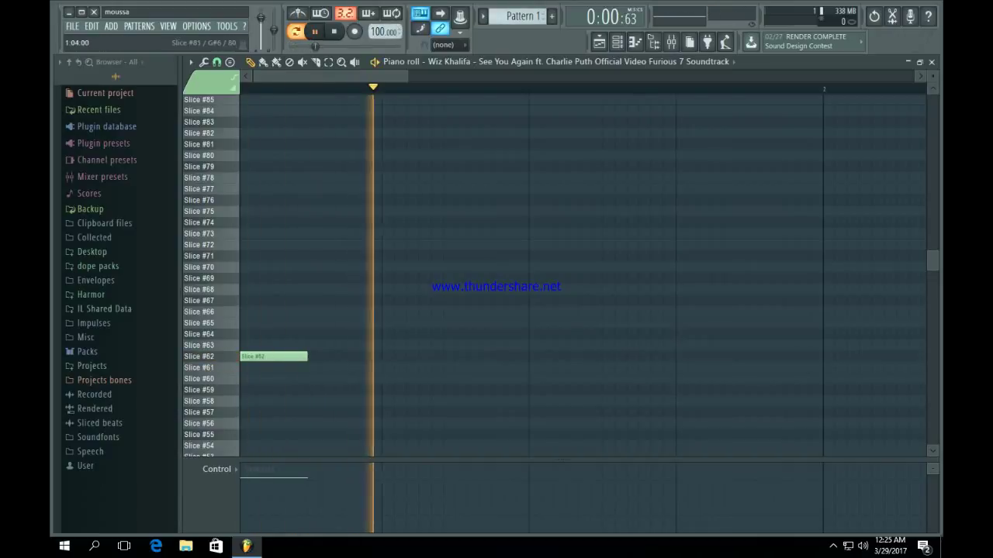
key("space")
key("space")
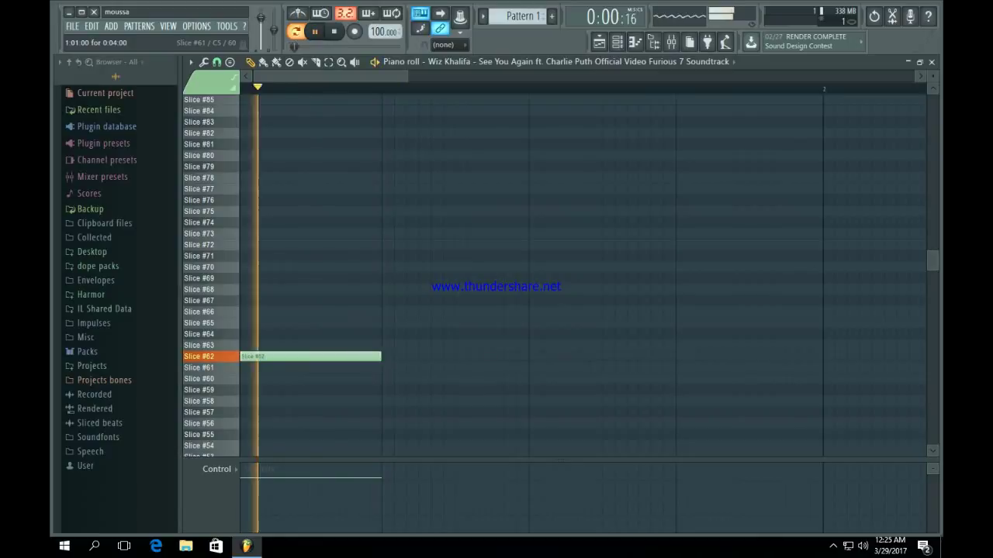
scroll(394, 89, "down", 2)
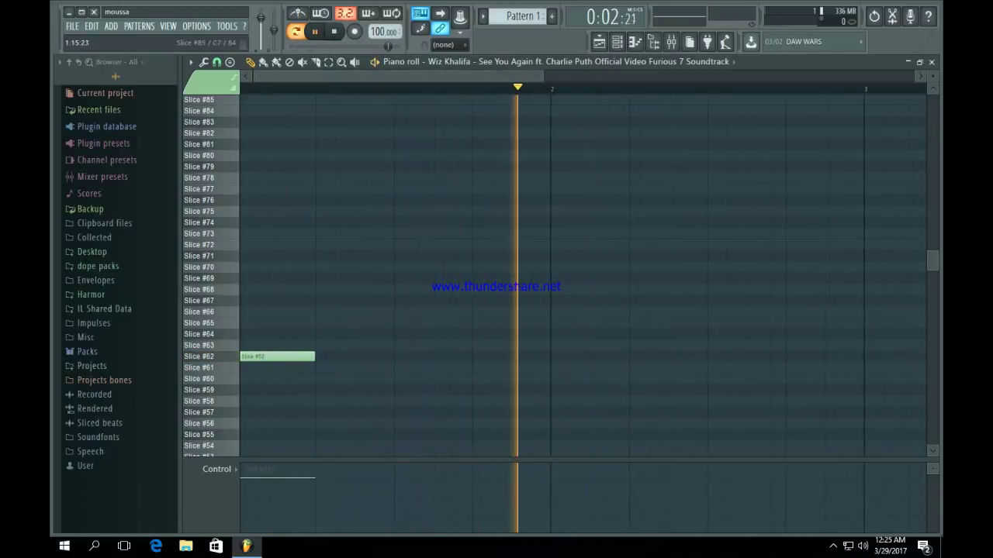
key("space")
Step: Add Slice #63 on beat 2 and Slice #64 on beat 3 of bar 1, then shorten Slice #63 to 1:12
left_click(318, 345)
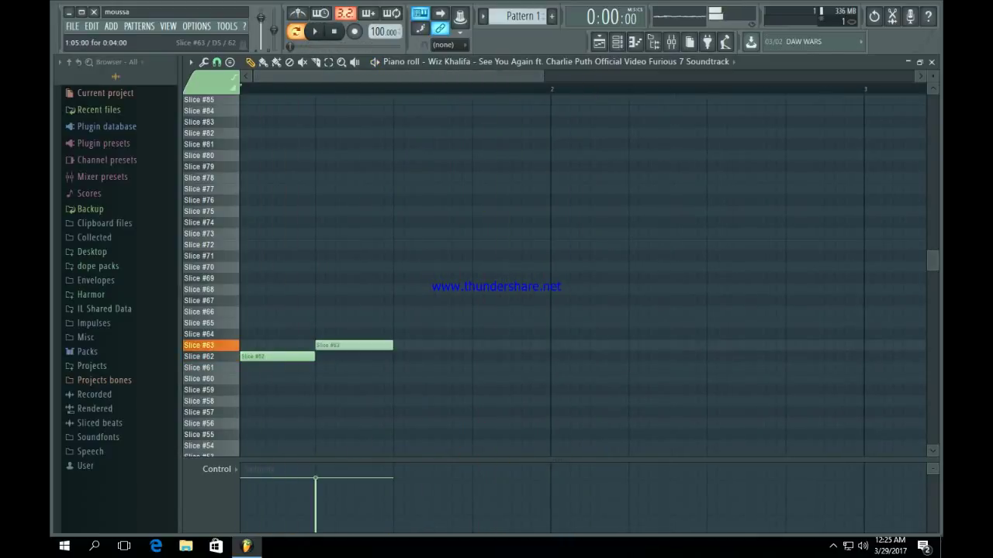
left_click(398, 334)
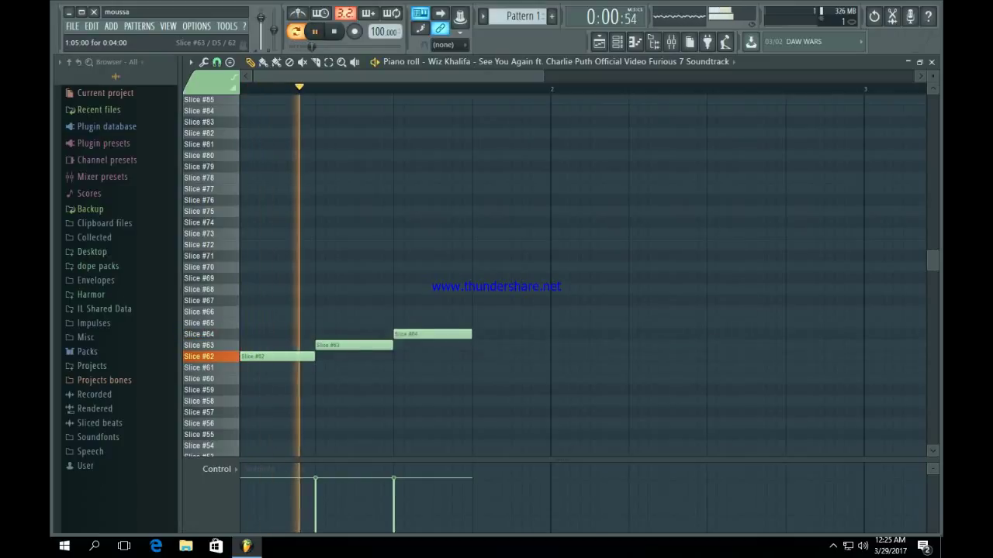
key("space")
left_click_drag(392, 345, 379, 345)
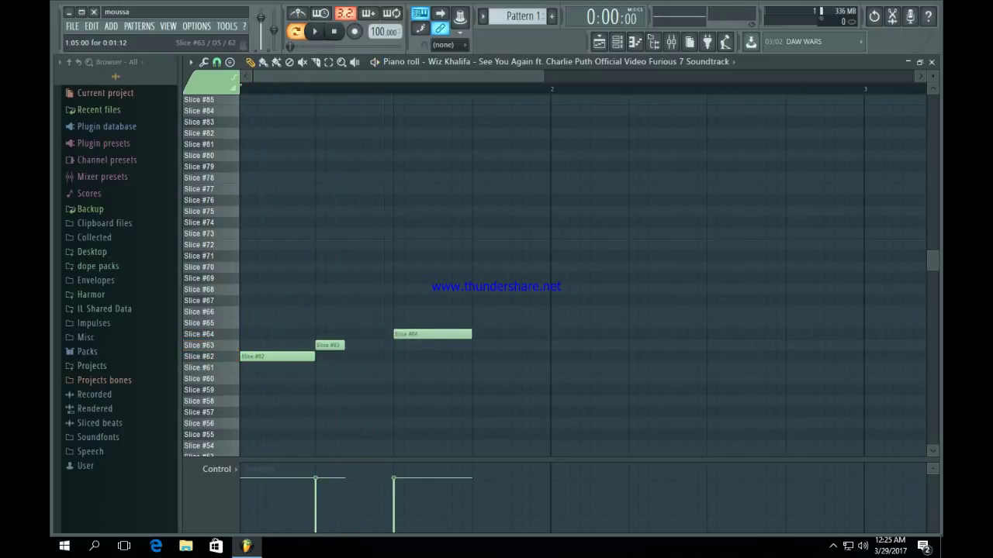
Step: Move the Slice #64 note to directly follow Slice #63 at 1:06:12 and extend it to 3:12, checking by playback
key("space")
key("space")
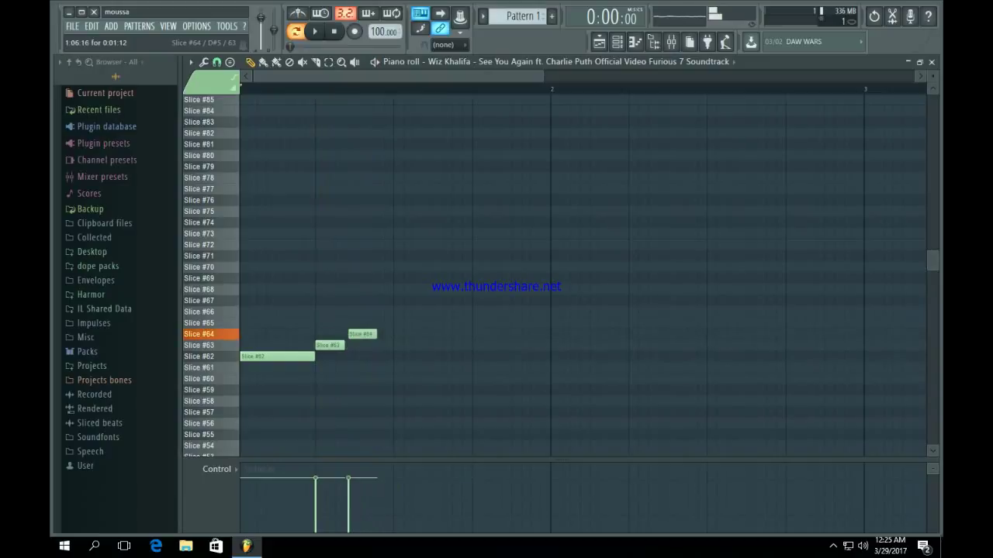
key("space")
left_click_drag(372, 335, 393, 334)
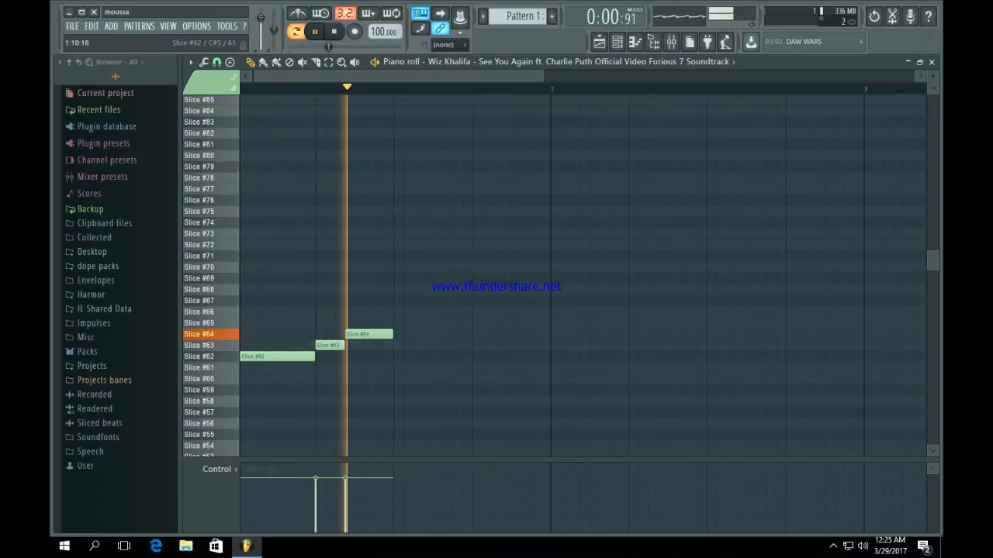
key("space")
key("space")
left_click_drag(391, 334, 412, 334)
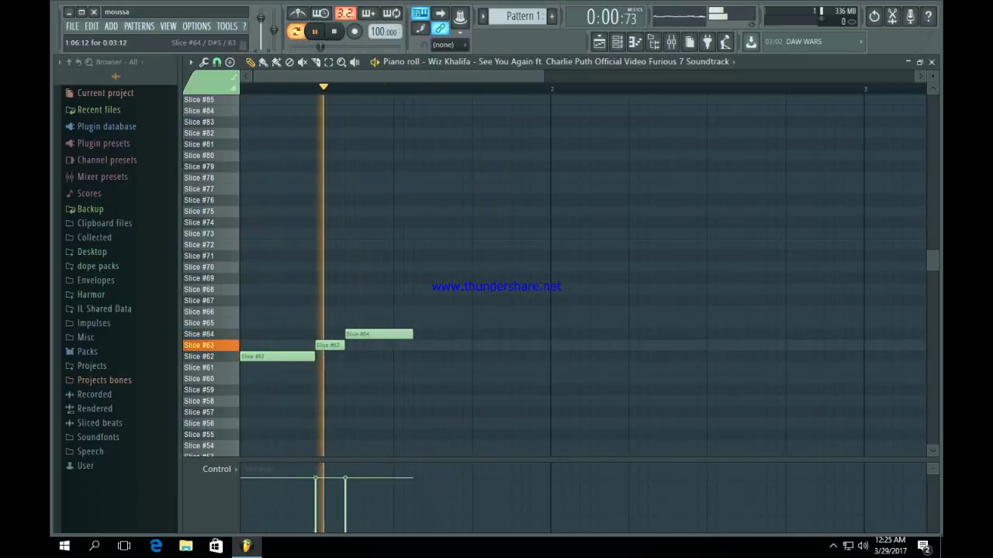
key("space")
Step: Duplicate the three-note phrase from bar 1 to the start of bar 2 and play both bars
left_click_drag(543, 76, 822, 76)
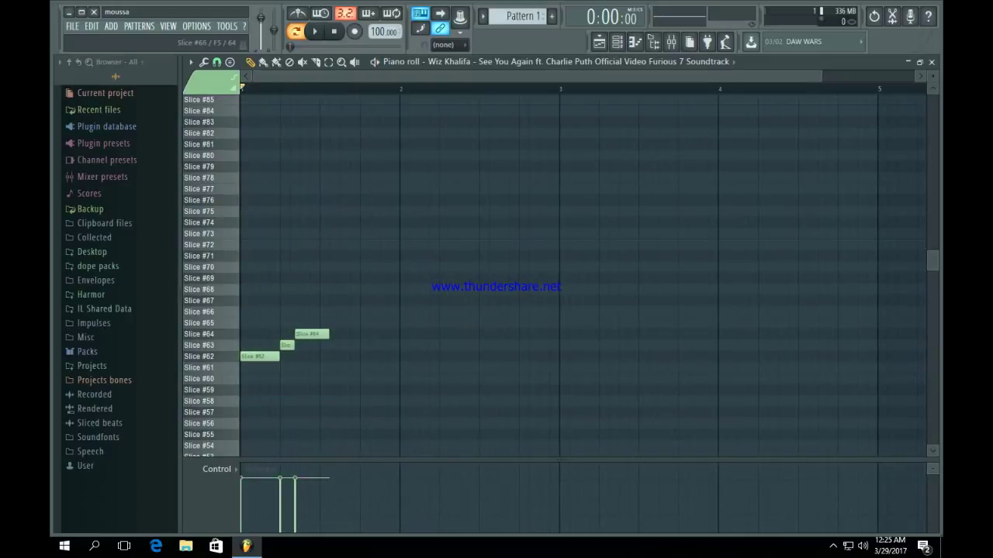
left_click_drag(355, 416, 239, 349)
key("ctrl+b")
left_click_drag(438, 345, 509, 345)
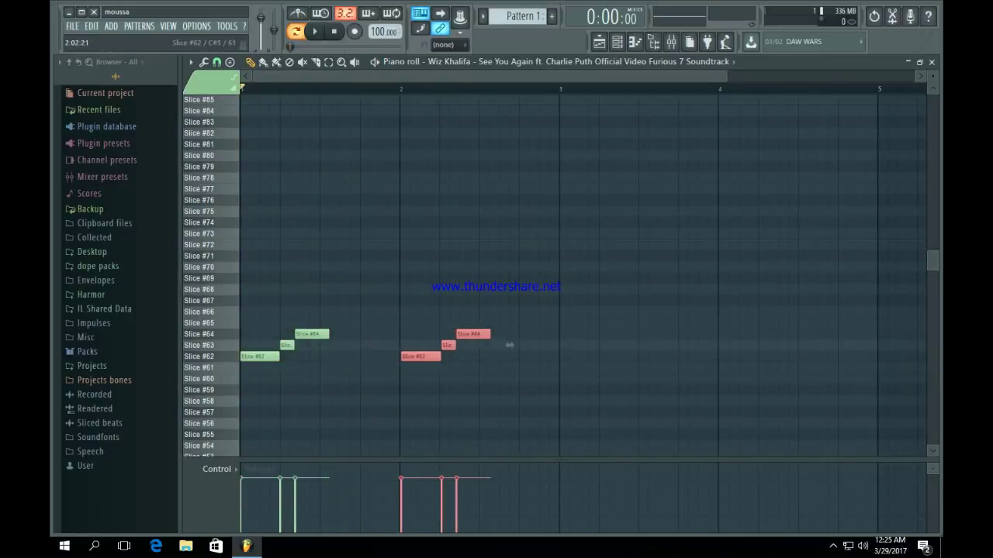
key("space")
left_click(556, 301, "ctrl")
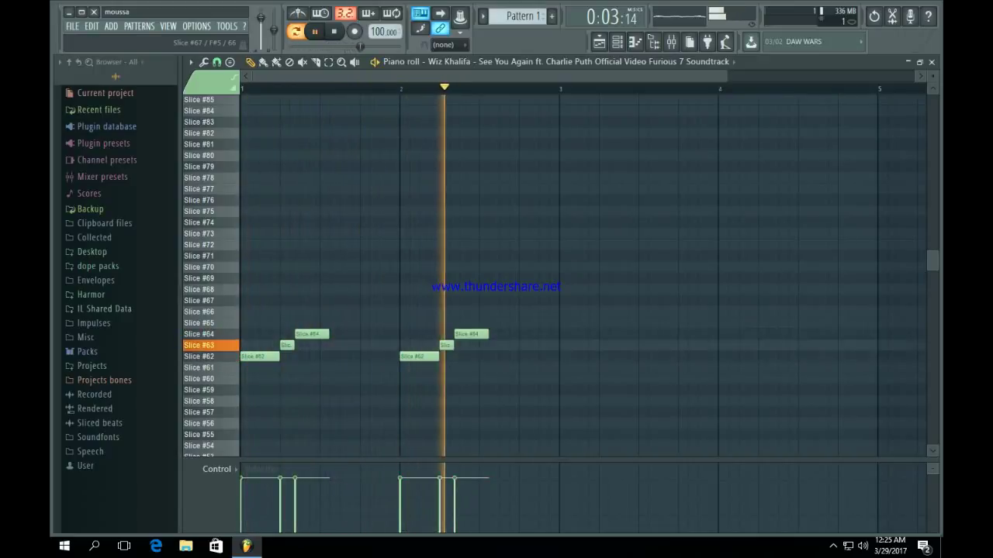
key("space")
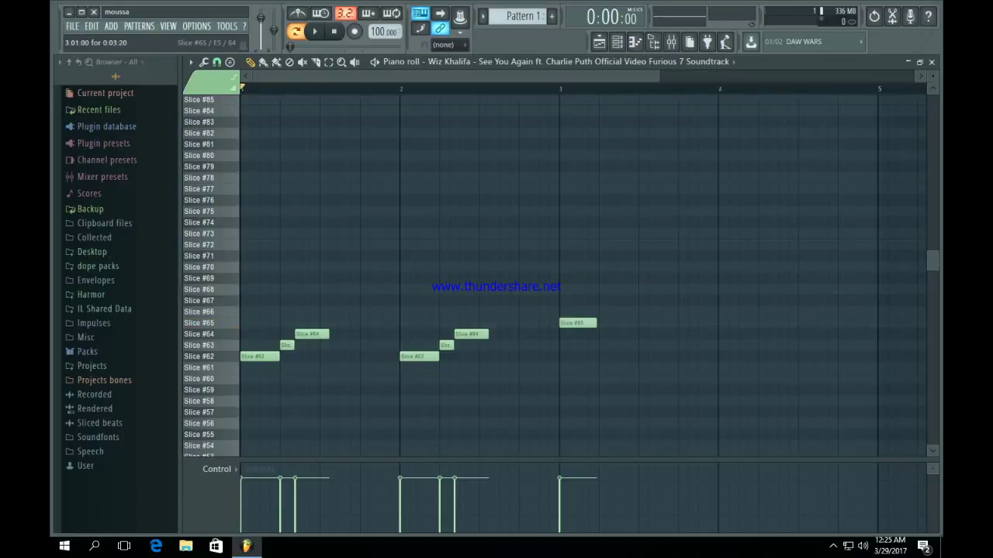
Step: Lengthen the Slice #65 note in bar 3 to one beat and add Slice #68 and Slice #69 on the following two beats
left_click(545, 89)
key("space")
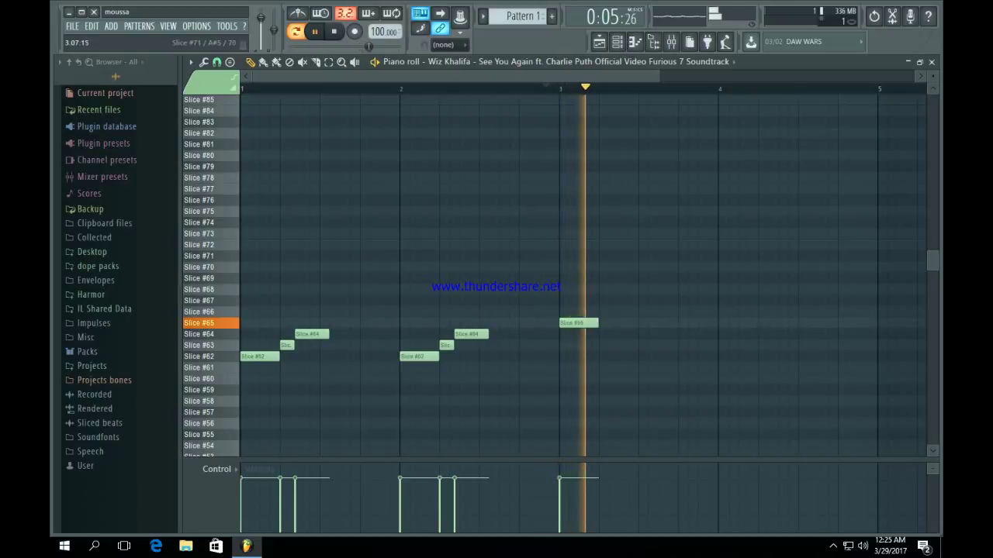
key("space")
key("space")
left_click(602, 290)
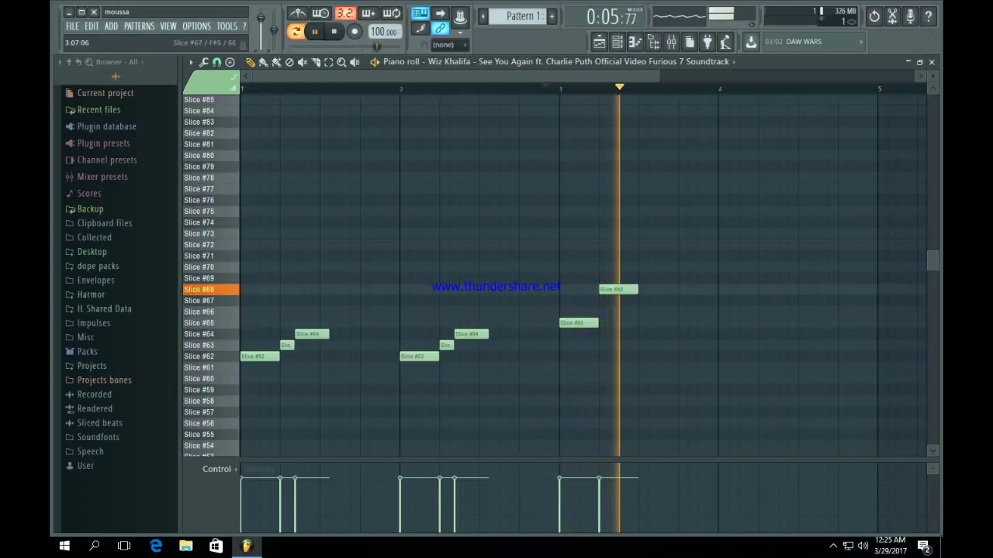
key("space")
key("space")
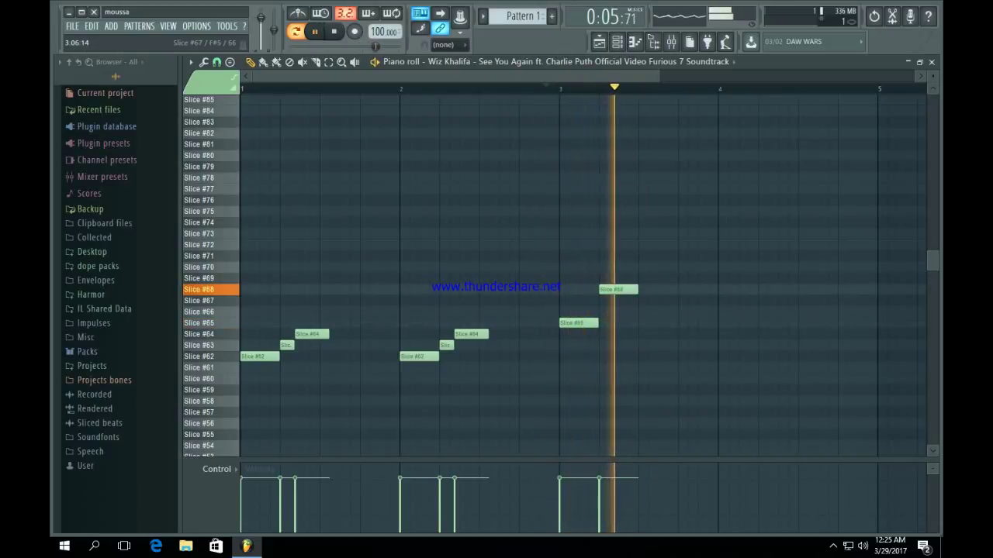
key("space")
key("space")
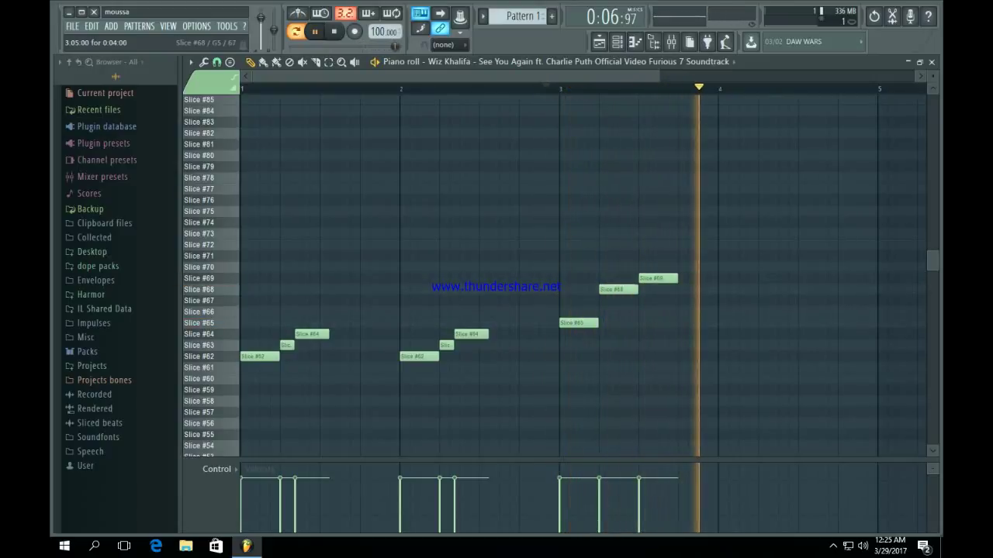
Step: Try shorter lengths for the Slice #68 note in bar 3 while listening to the result
left_click_drag(636, 290, 615, 299)
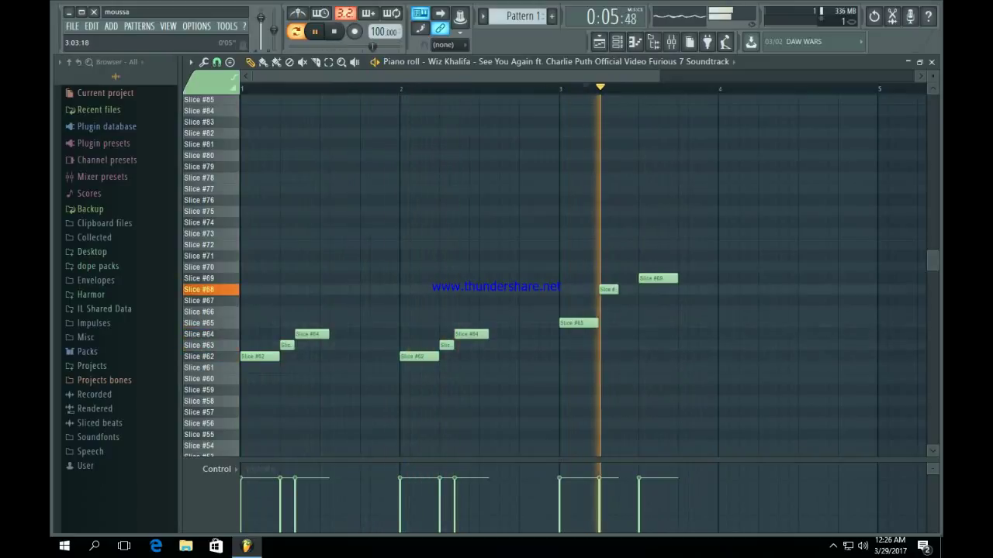
key("space")
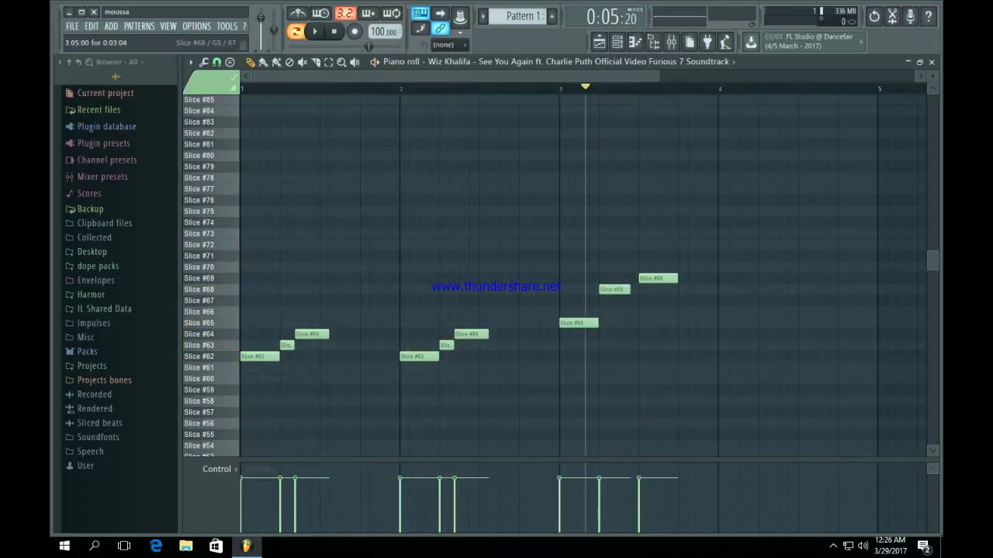
key("space")
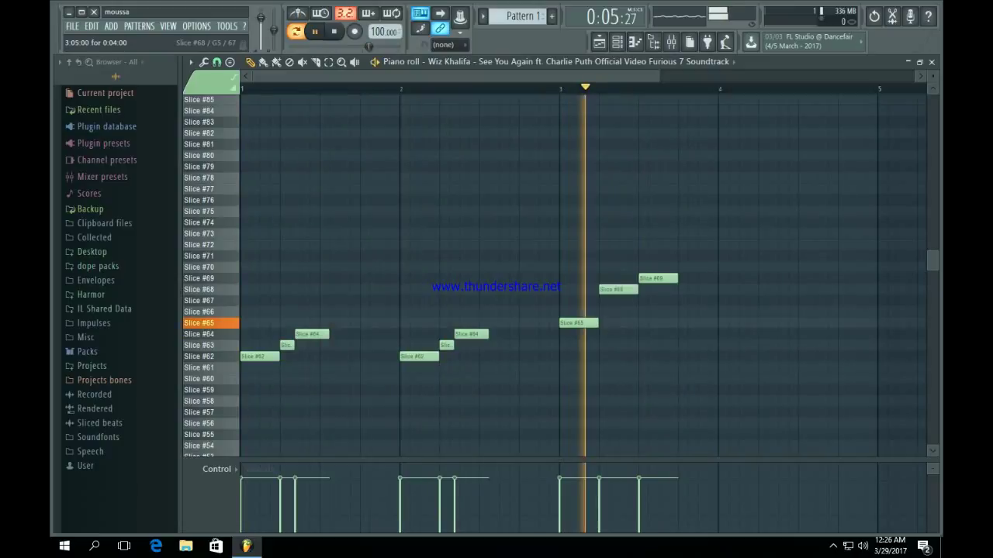
key("space")
Step: Lengthen the Slice #68 note in bar 3 to about five steps and move Slice #69 to 3:11:00, checking by playback
key("space")
key("space")
mouse_move(656, 279)
left_mouse_down()
mouse_move(685, 279)
mouse_move(643, 295)
mouse_move(650, 290)
left_mouse_up()
key("space")
key("space")
left_click(683, 278)
key("space")
key("space")
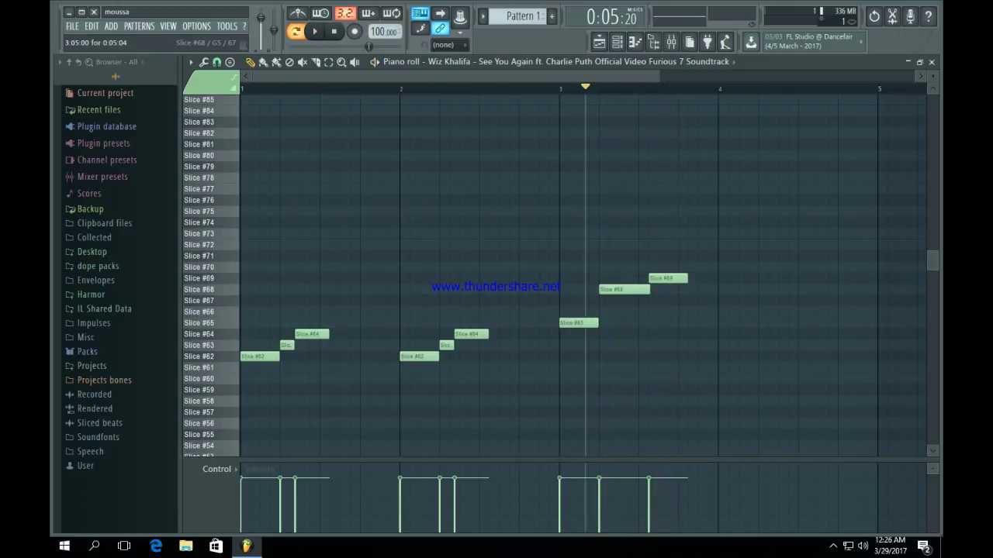
key("space")
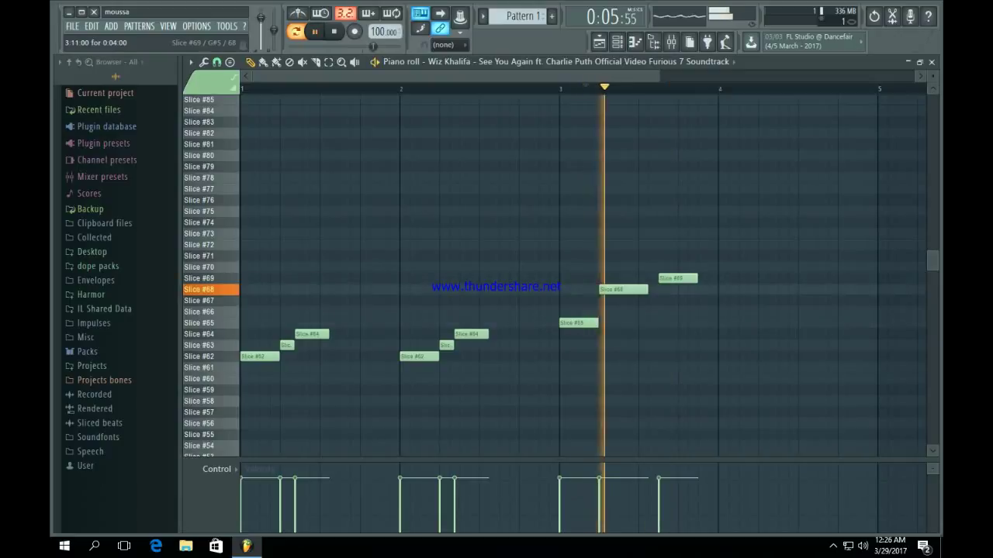
key("space")
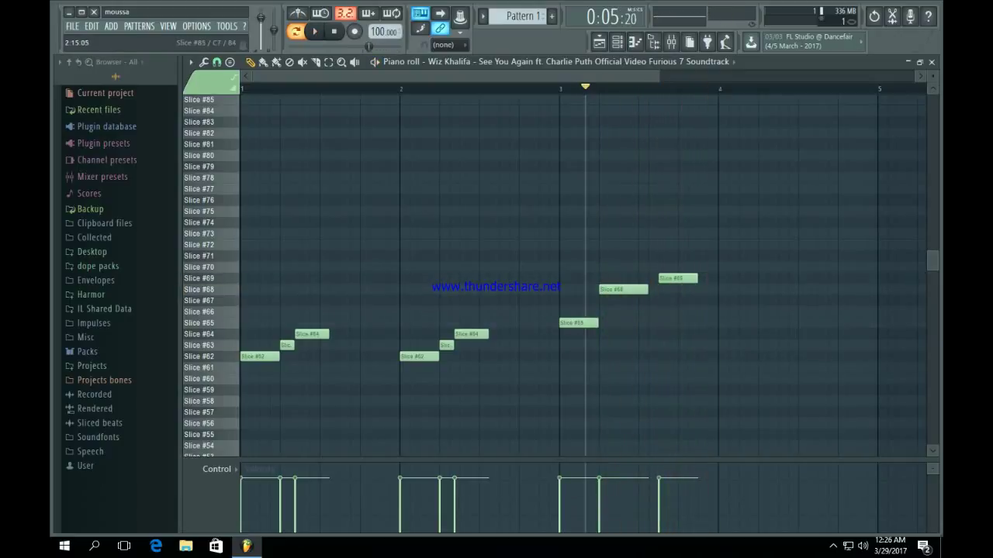
Step: Play the pattern and duplicate the Slice #65, #68 and #69 phrase from bar 3 into bar 4
left_click(545, 89)
key("space")
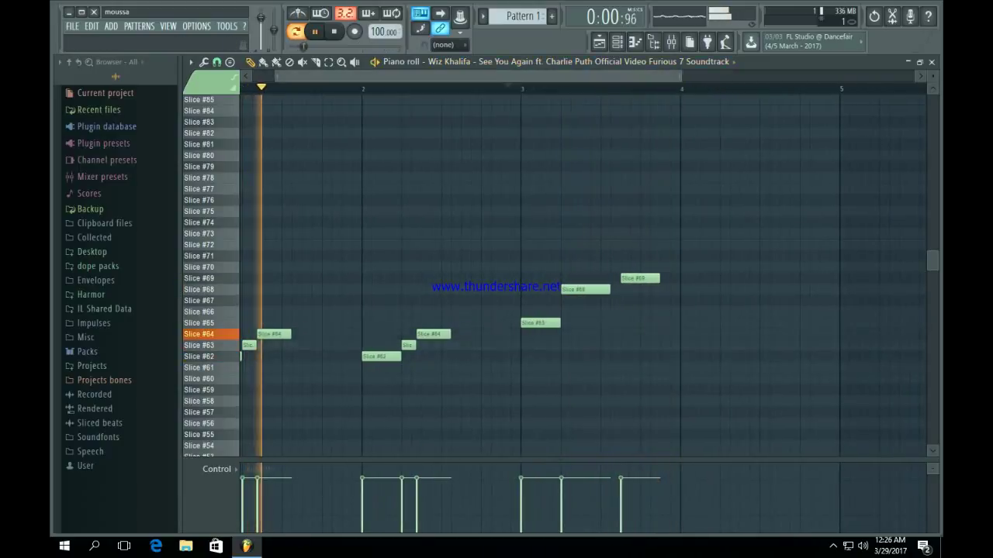
left_click_drag(680, 76, 915, 76)
left_click_drag(603, 428, 417, 251)
left_click_drag(526, 300, 628, 300)
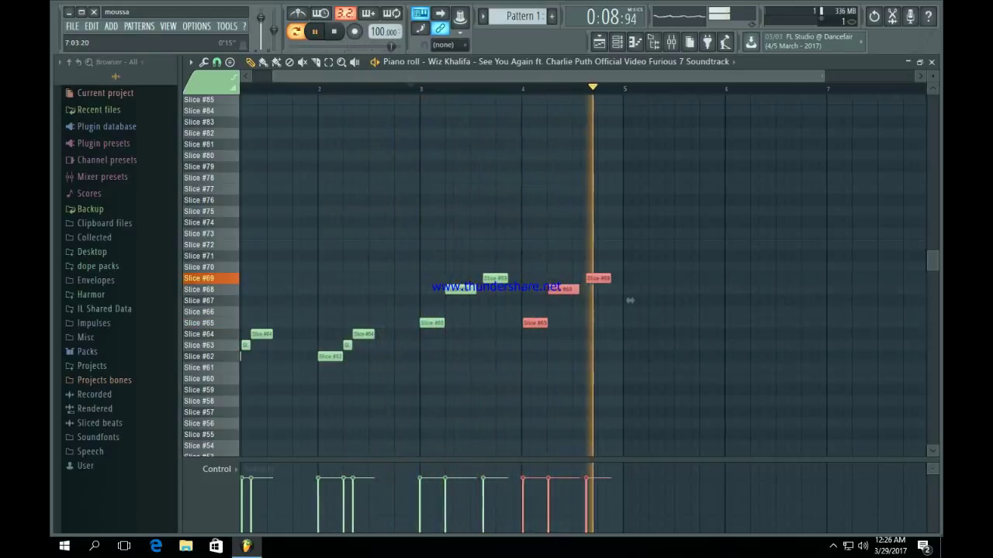
Step: Nudge the copied three-note phrase slightly earlier so it starts exactly on bar 4, then stop playback
left_click_drag(829, 76, 560, 76)
left_click_drag(527, 76, 565, 76)
left_click(512, 313)
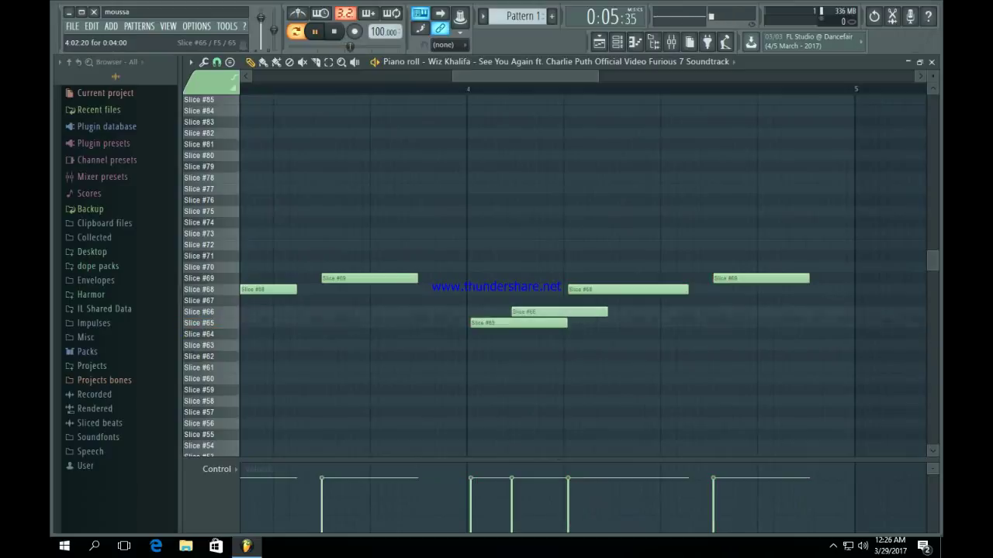
left_click_drag(497, 391, 828, 300)
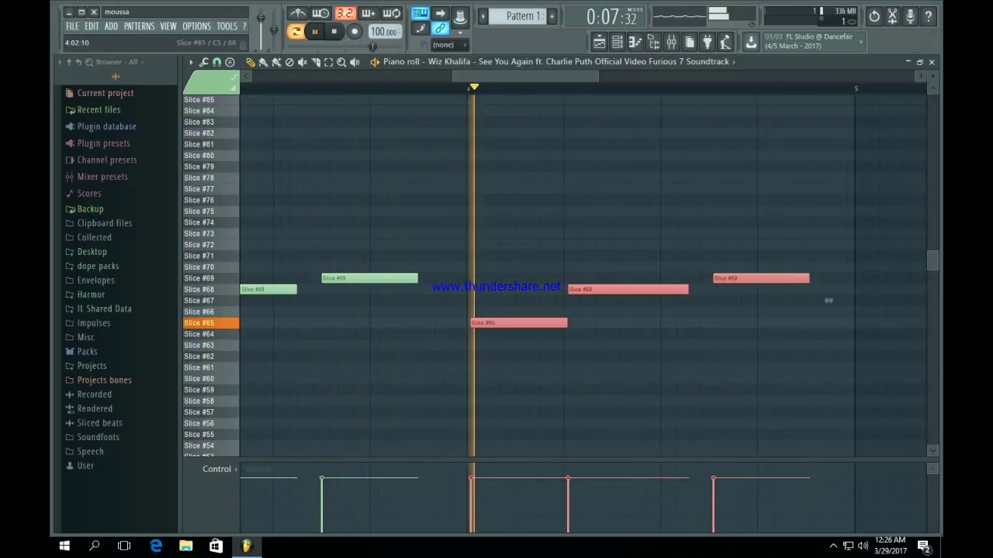
key("shift+Left")
key("ctrl+d")
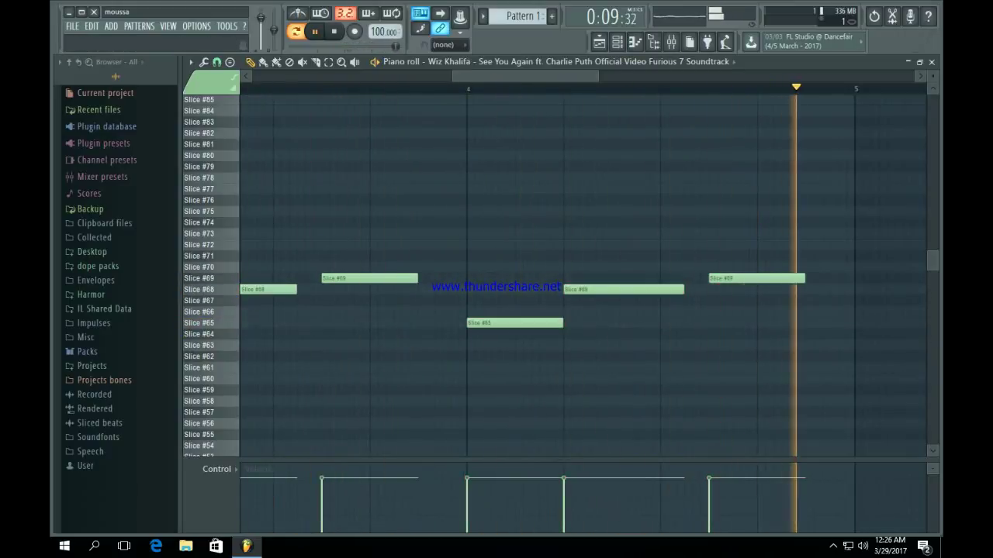
key("space")
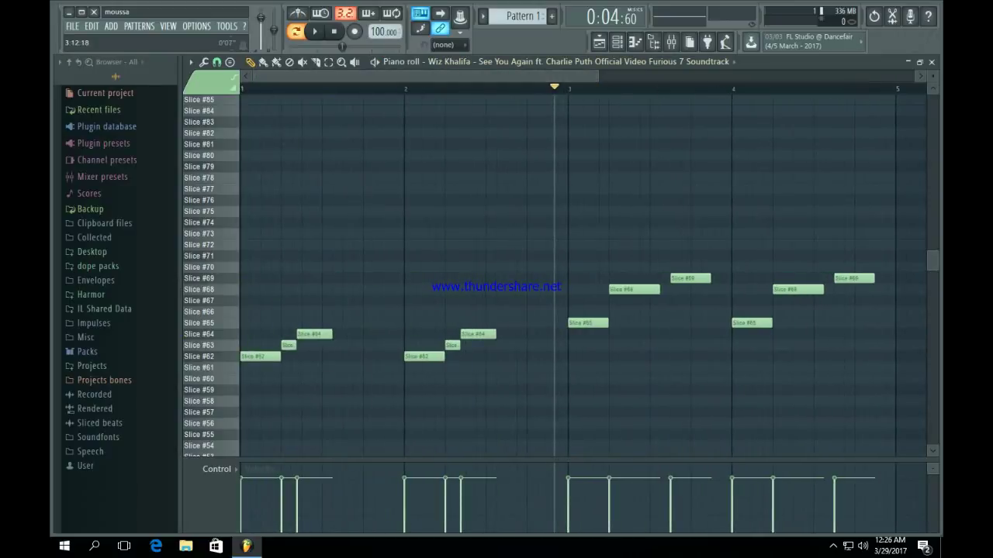
Step: Place Pattern 1 at the start of Track 1 in the playlist and repeat it back to back through bar 16
left_click(598, 41)
left_click_drag(722, 76, 909, 76)
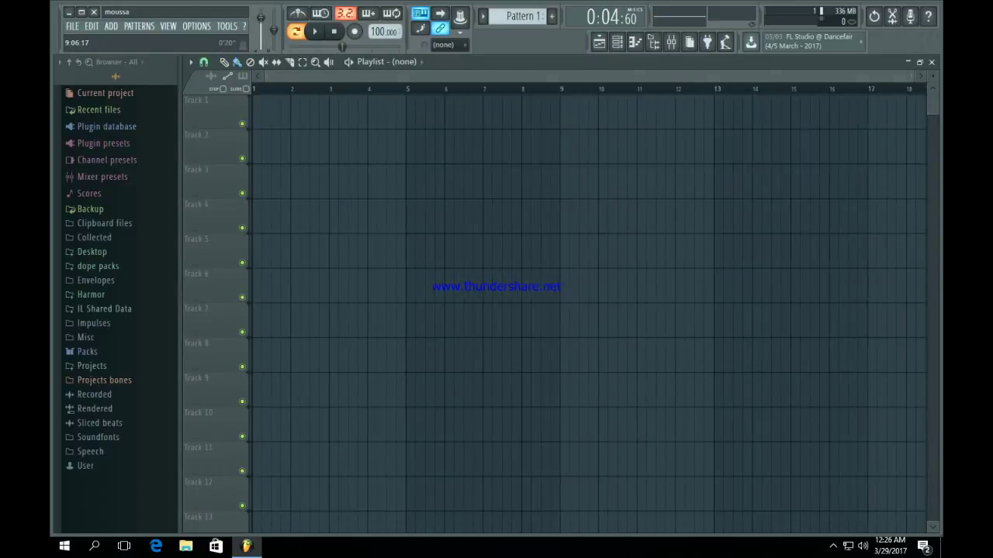
left_click(287, 112)
key("ctrl+b")
key("ctrl+b")
key("ctrl+b")
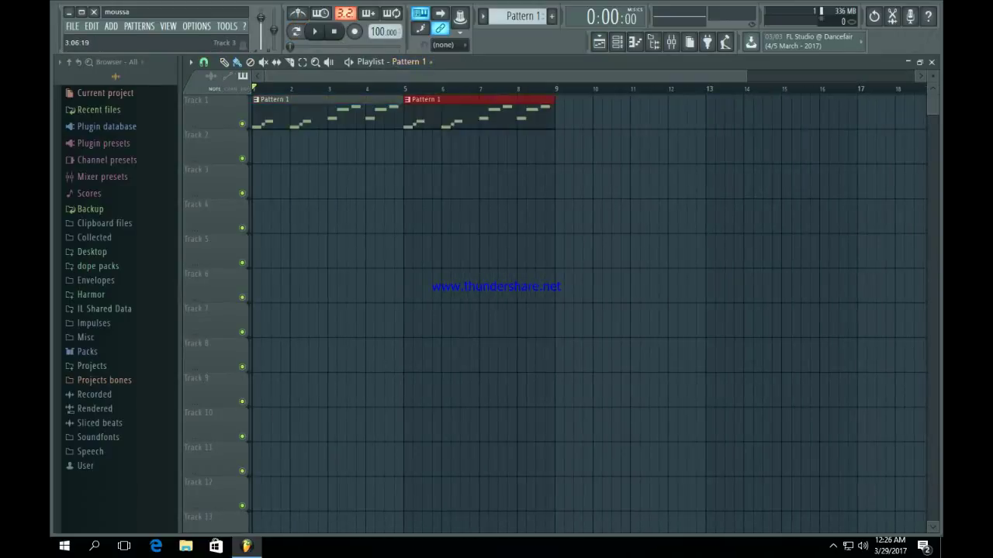
Step: Insert Fruity parametric EQ 2 in slot 1 of the See You Again sample's mixer track
key("F6")
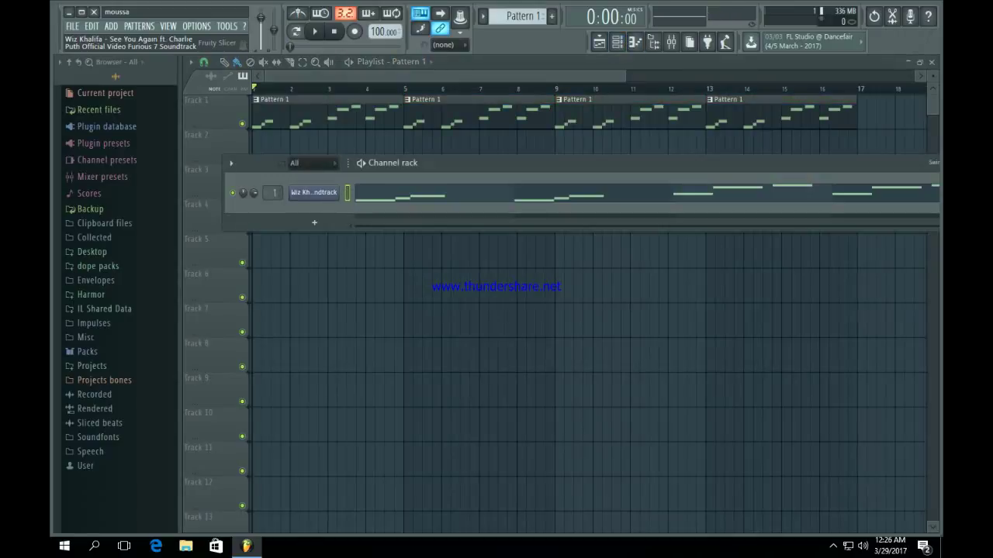
left_click(313, 193)
key("F9")
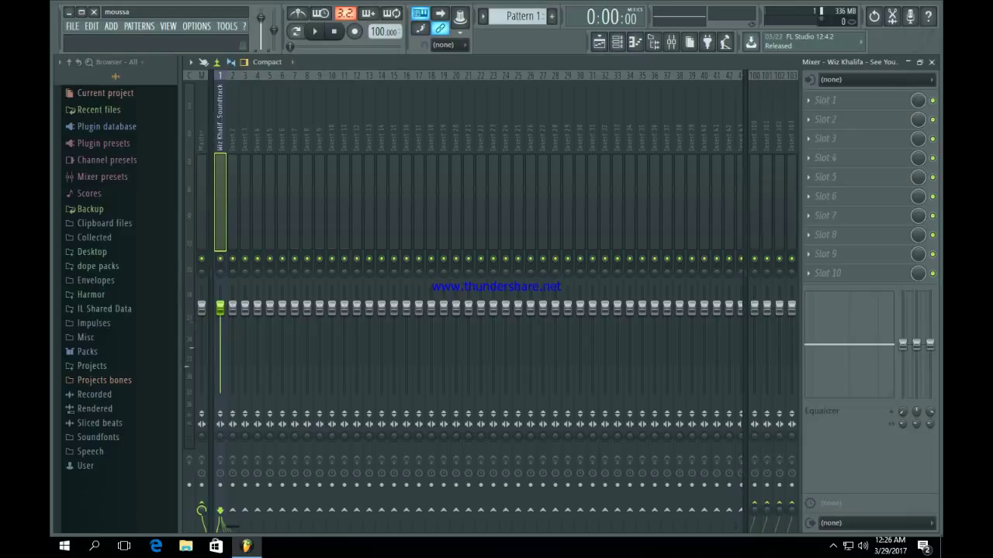
left_click(861, 105)
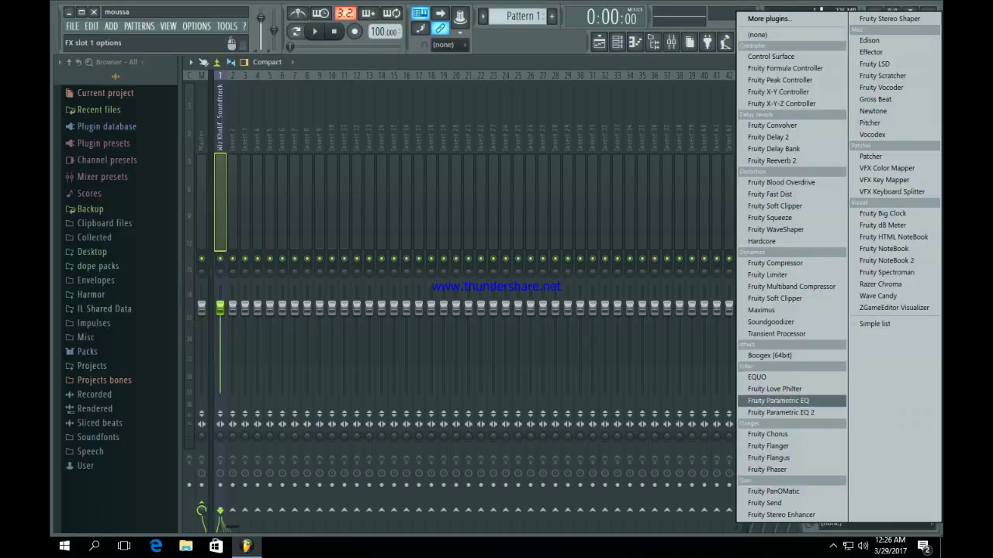
left_click(780, 412)
Step: During playback, apply a steep low cut, lower EQ band 7 to -18 dB near 9353 Hz, and slightly boost bands 4 to 6
key("space")
left_click_drag(310, 284, 350, 338)
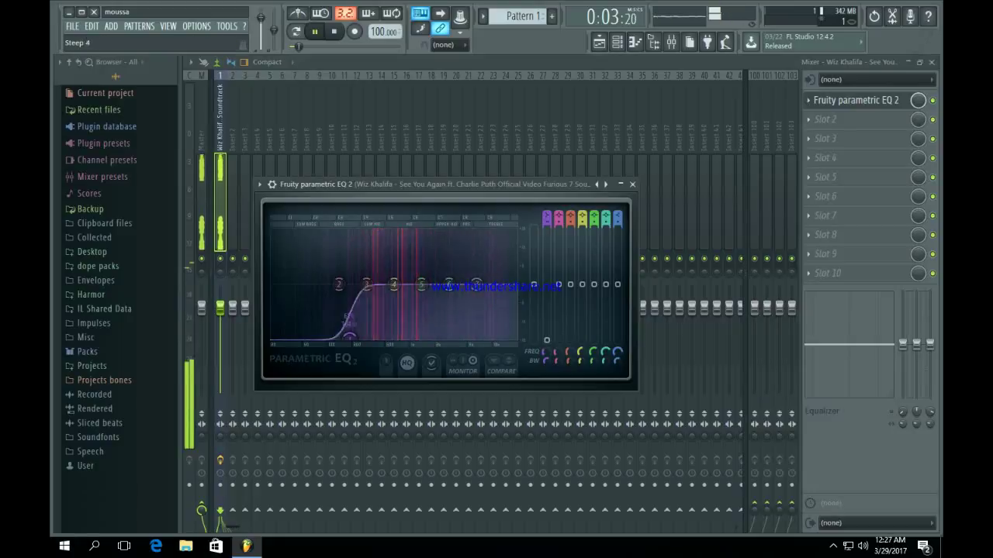
left_click_drag(477, 283, 491, 337)
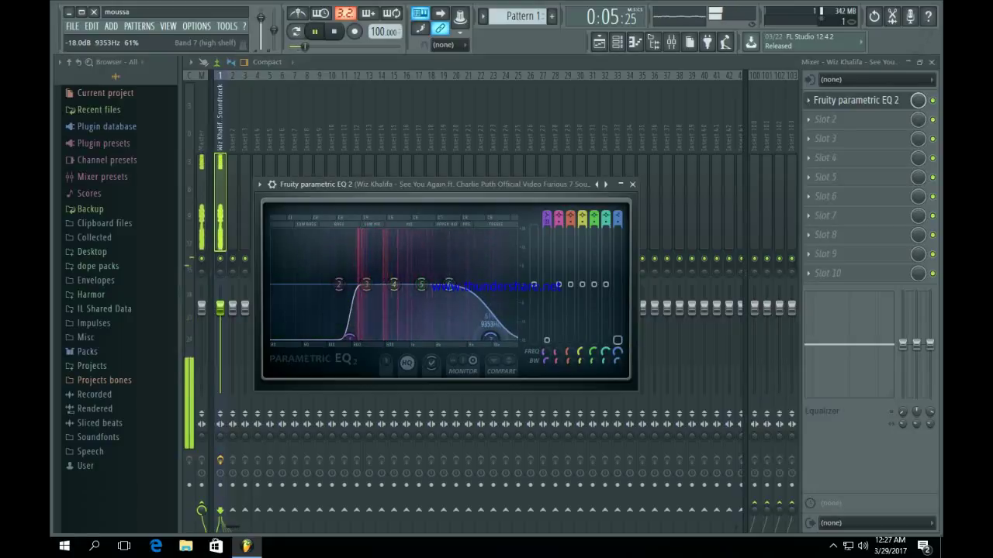
left_click_drag(449, 284, 420, 278)
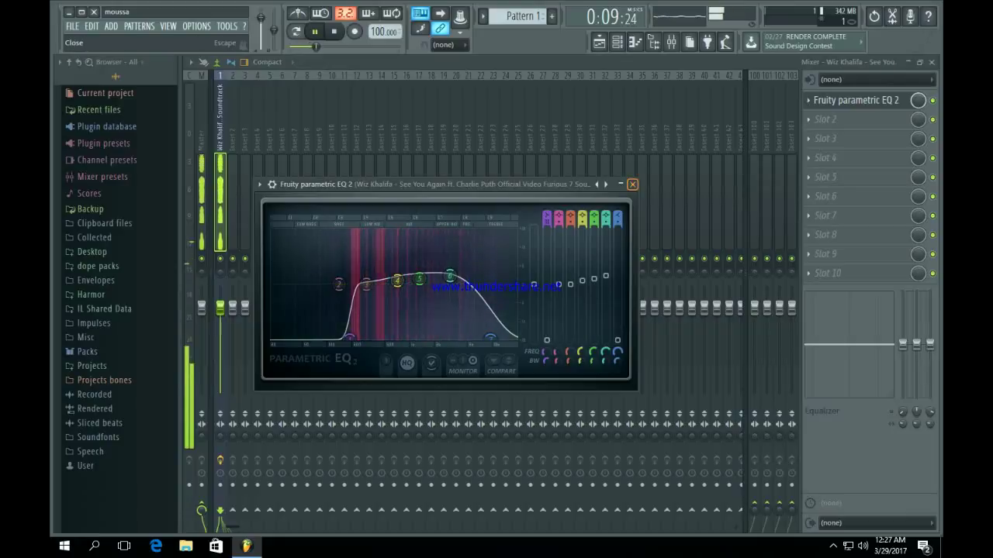
left_click(632, 185)
Step: Load Fruity Reeverb 2 in slot 2 of the sample's mixer track with its wet level at 81%
left_click(808, 121)
left_click(772, 161)
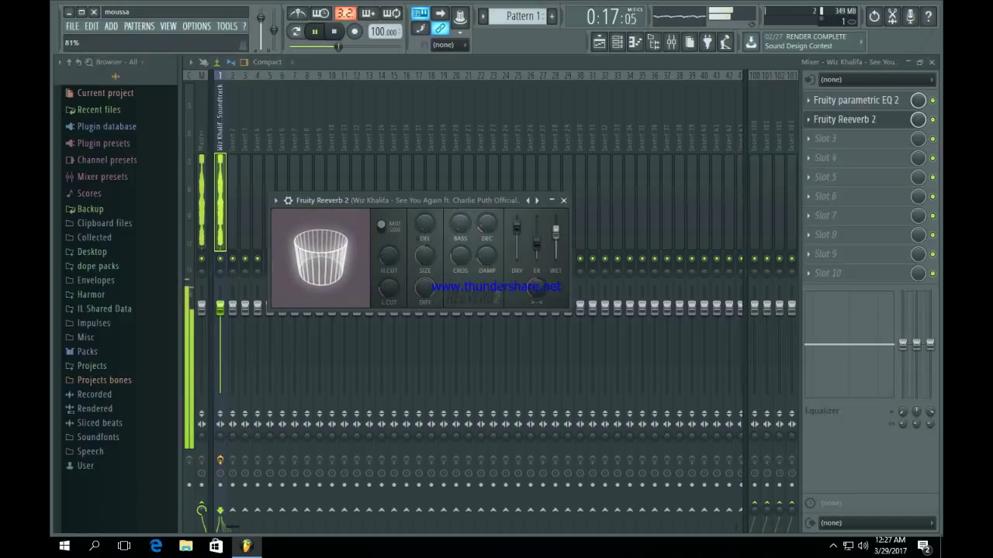
left_click(564, 201)
Step: Load Fruity Chorus in slot 3 of the sample's mixer track and turn down its mix level
left_click(825, 138)
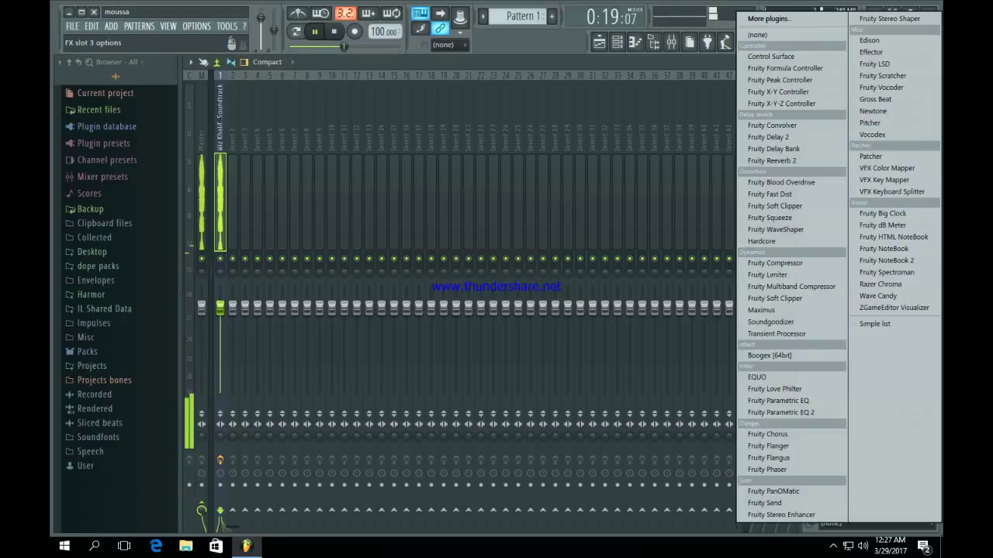
left_click(768, 435)
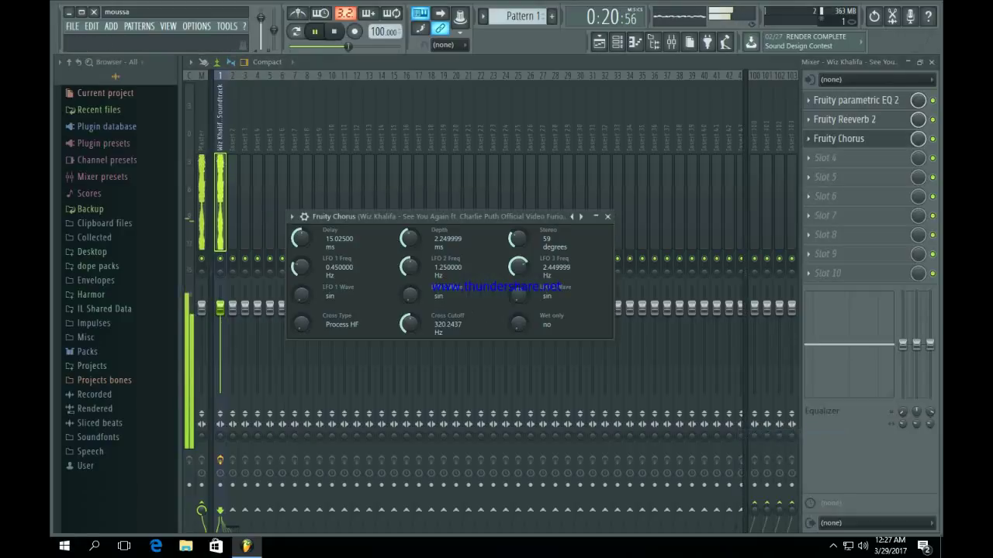
left_click(607, 216)
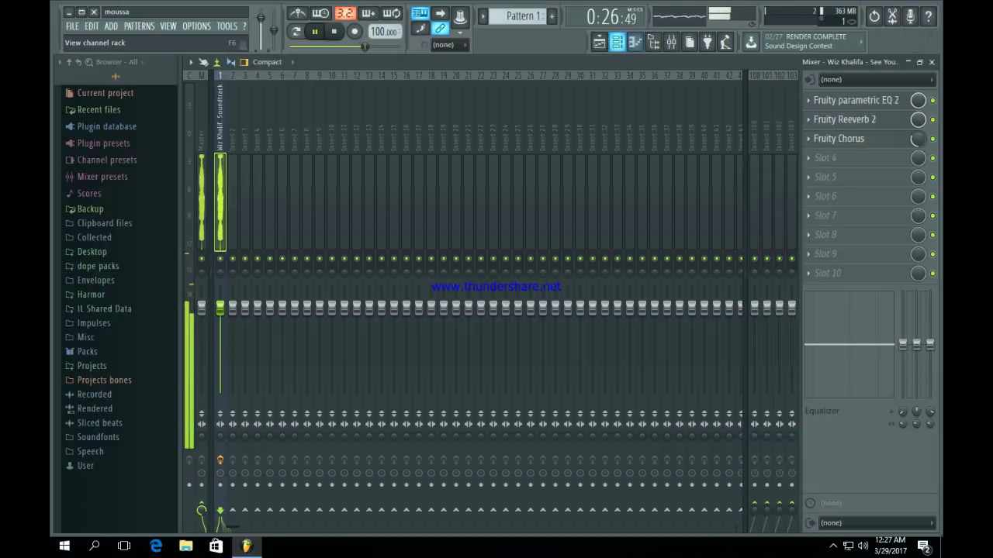
Step: Return to the playlist, stop playback, and switch to the empty Pattern 2 with the channel rack open
left_click(634, 42)
left_click(599, 42)
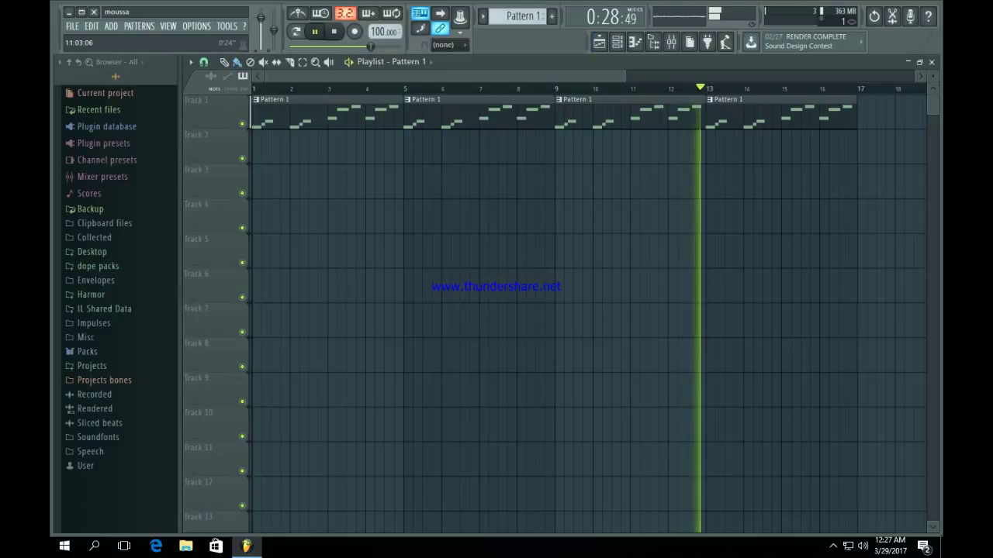
key("space")
left_click(617, 42)
left_click(547, 15)
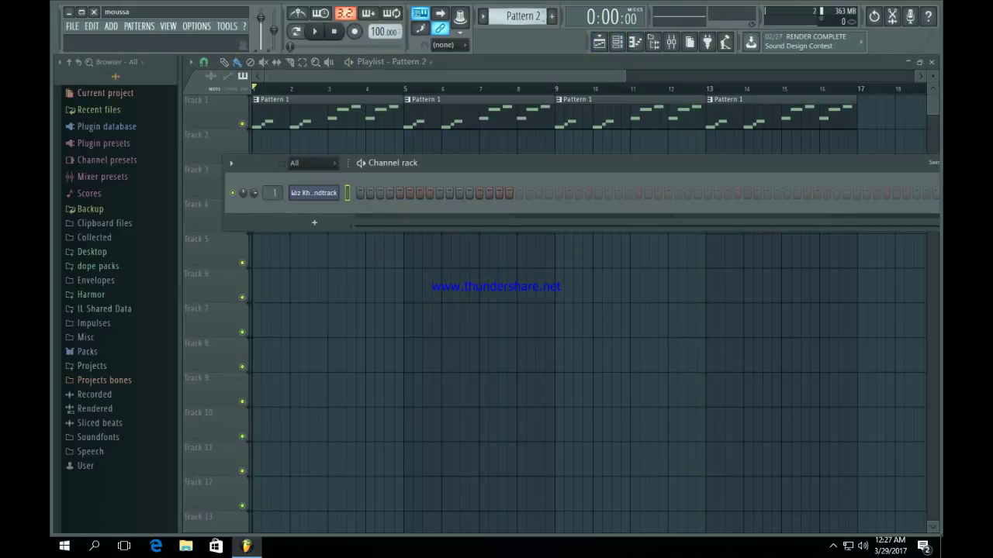
Step: Add a Toxic Biohazard channel and try several FmPiano presets from its Keyboards bank
left_click(314, 223)
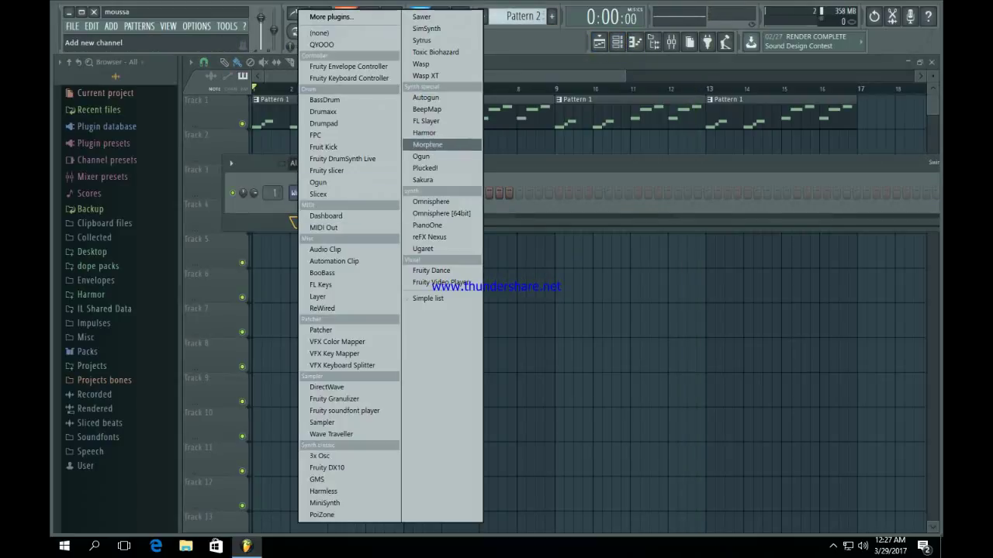
left_click(438, 52)
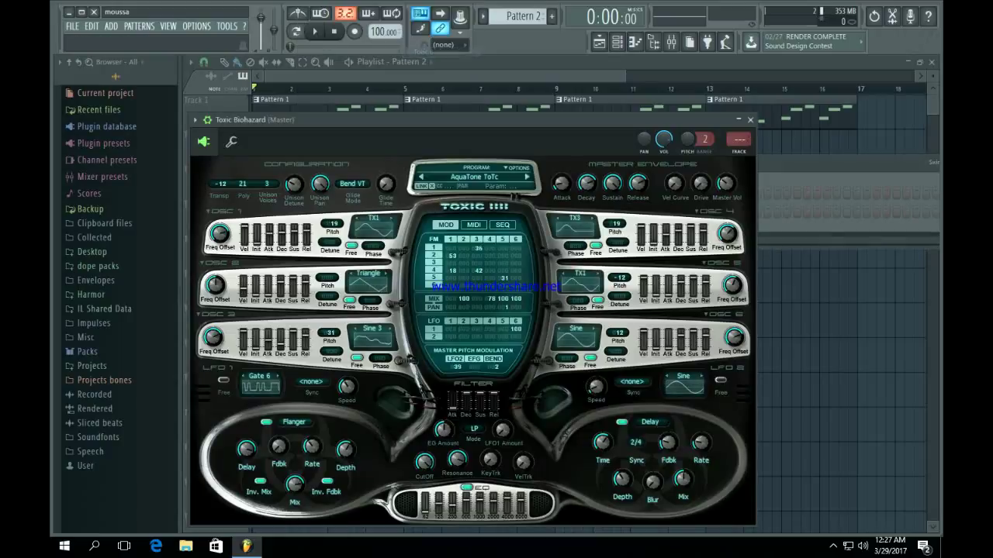
left_click(474, 177)
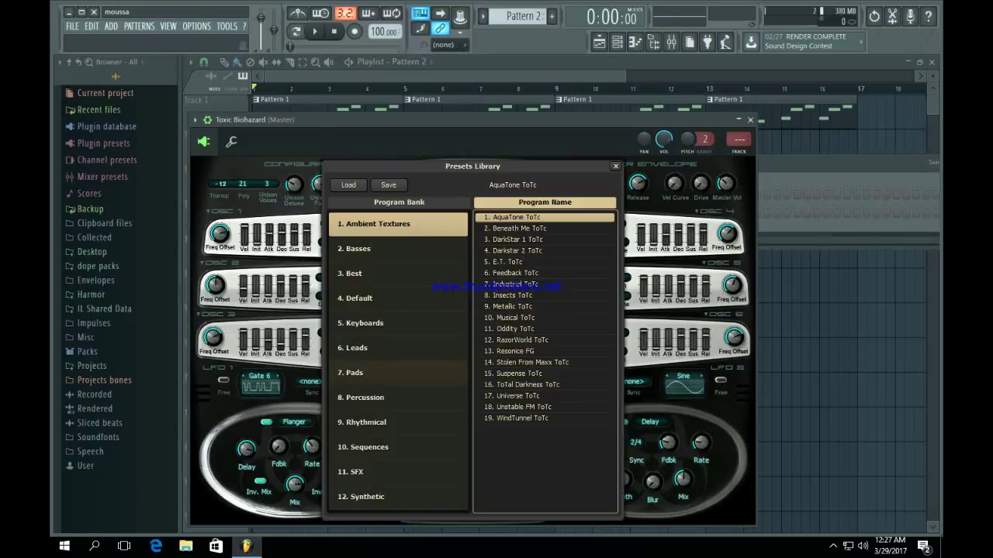
left_click(387, 324)
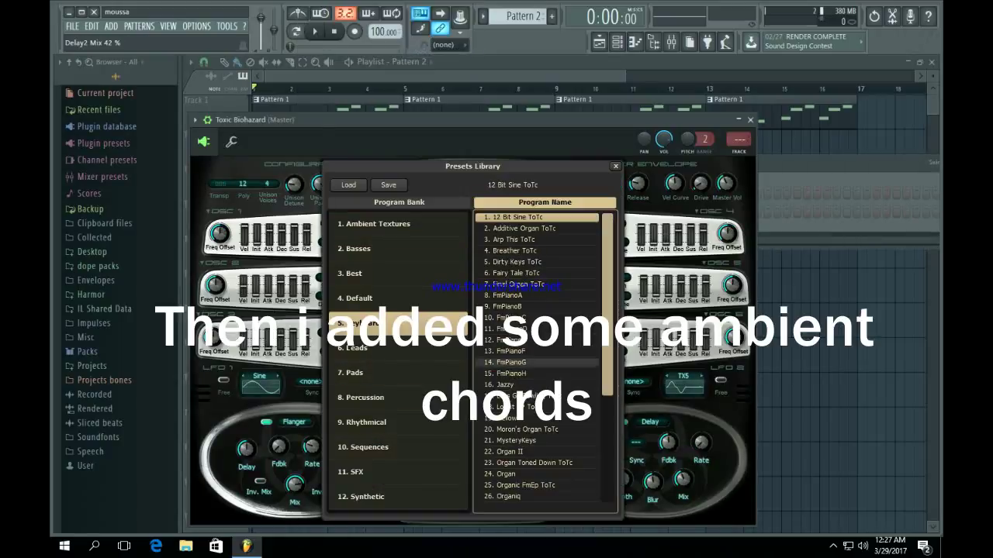
left_click(527, 363)
left_click(527, 373)
left_click(527, 328)
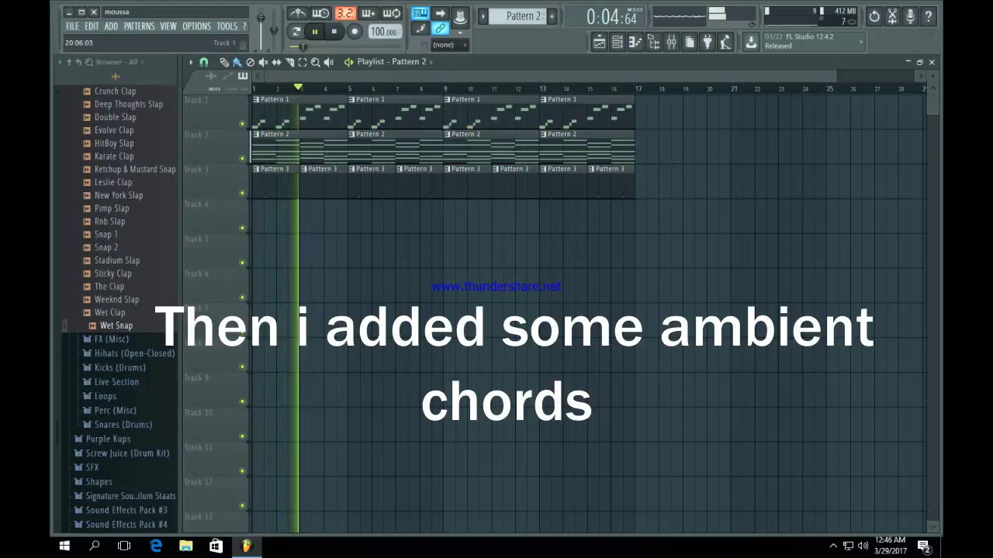
Step: Stop playback, collapse the OVO Drum Kit's claps folder, and find SN (SaraSnare) in its Snares (Drums) folder
scroll(124, 193, "up", 5)
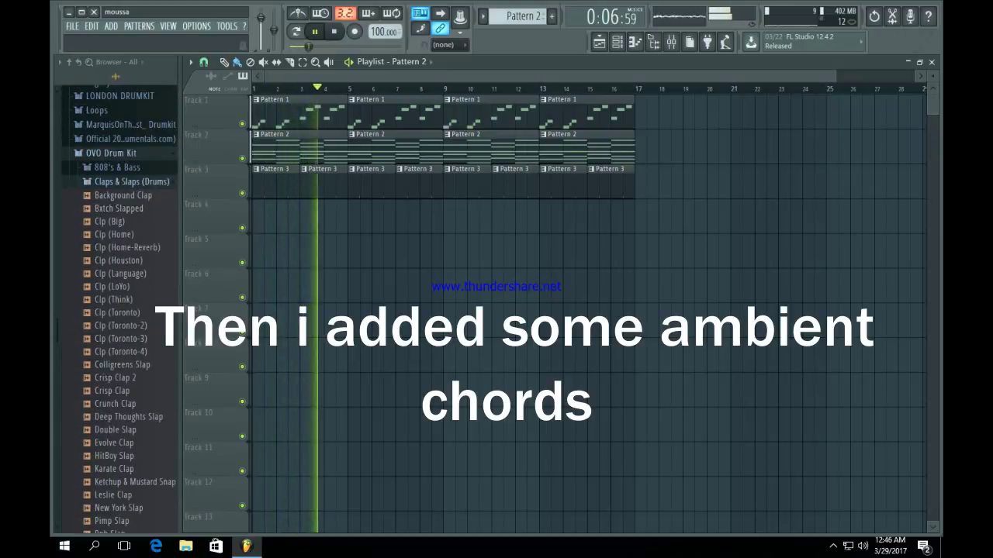
left_click(133, 183)
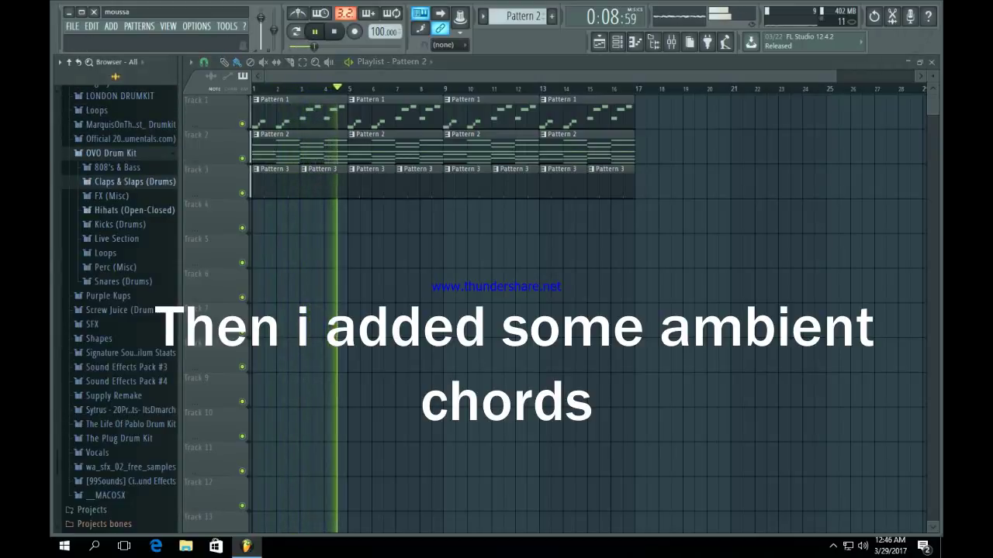
key("space")
left_click(123, 283)
scroll(121, 288, "down", 3)
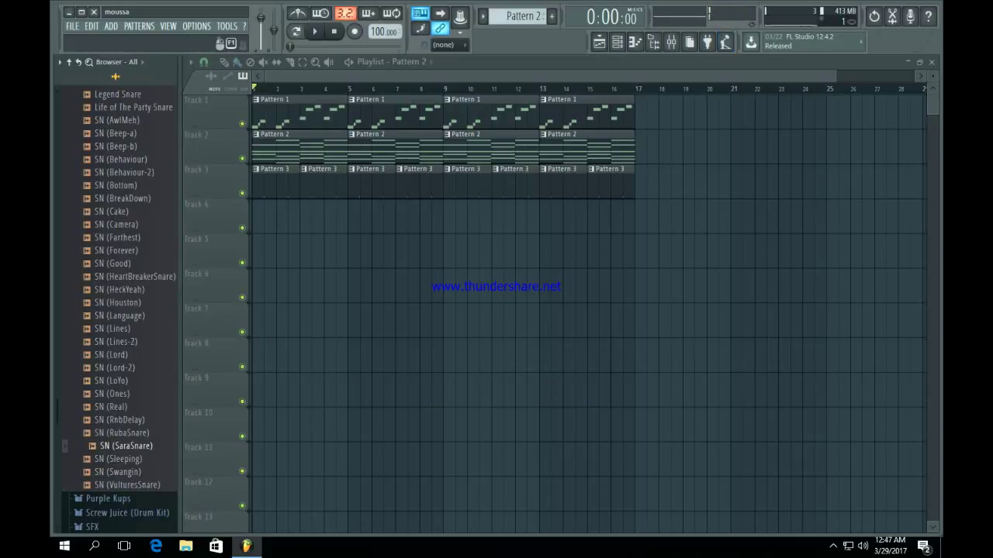
Step: Add SN (SaraSnare) as a new channel below Wet Snap and switch to Pattern 4
left_click(617, 42)
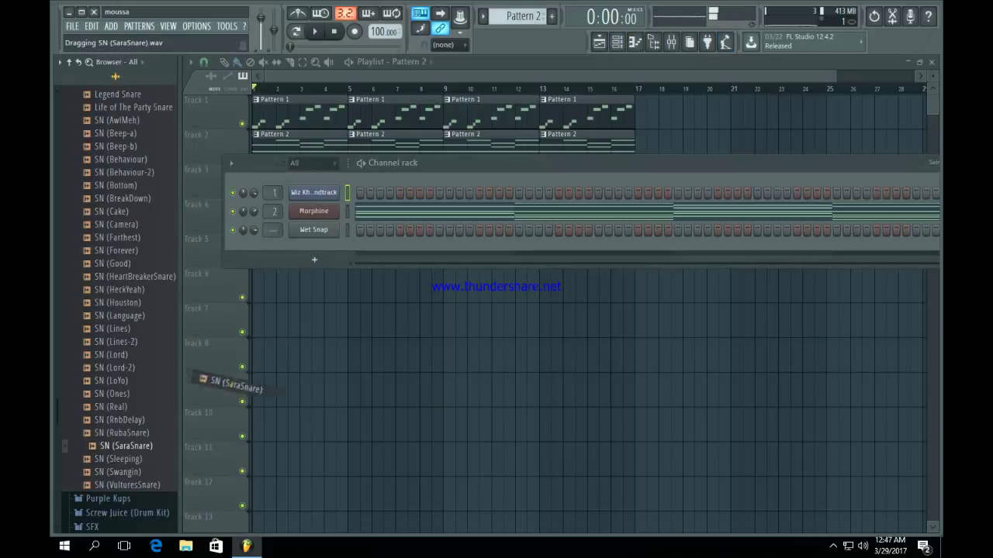
left_click_drag(298, 281, 306, 262)
key("KP_Add")
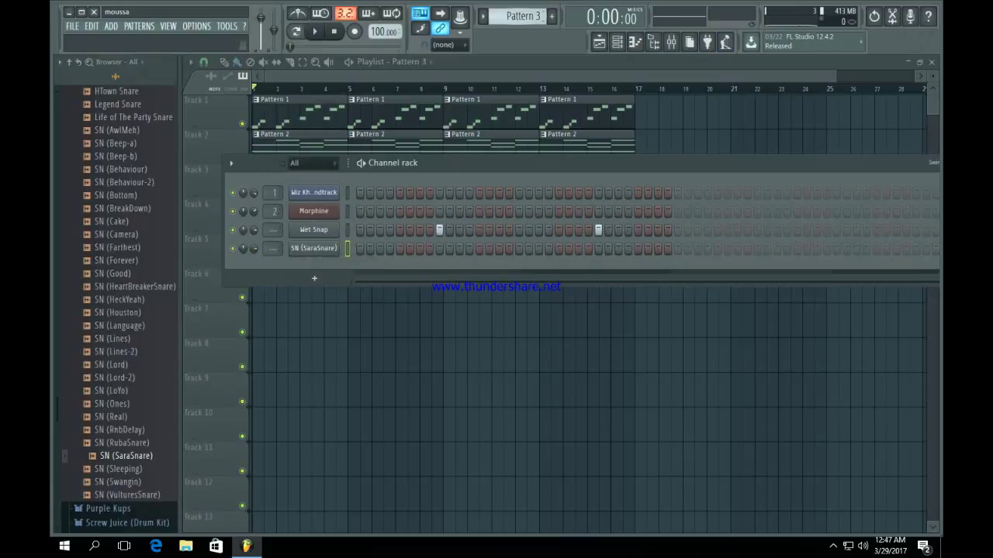
key("KP_Add")
Step: Place Pattern 4 on Track 4 and program SN (SaraSnare) hits on steps 17, 23, 27 and 33, checking them by playback
key("F6")
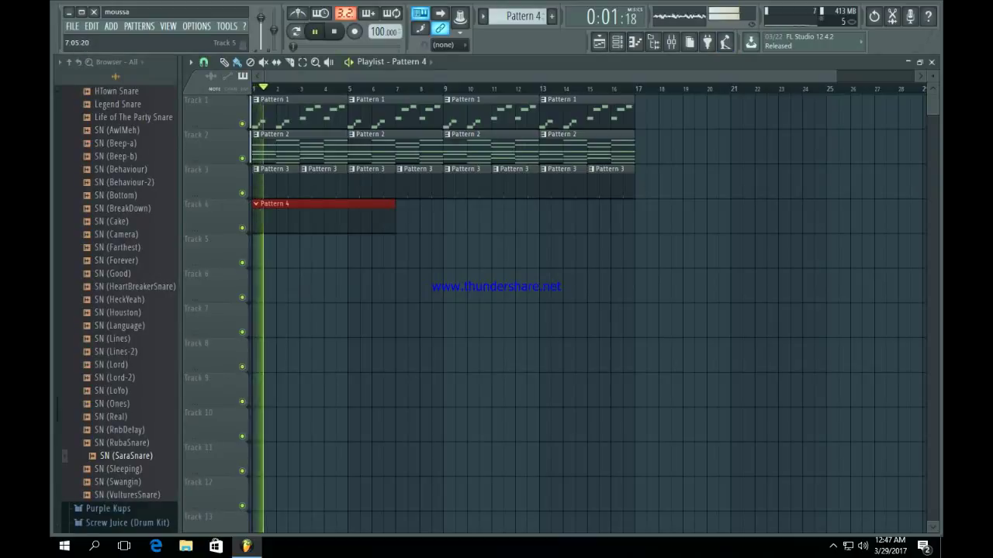
key("F6")
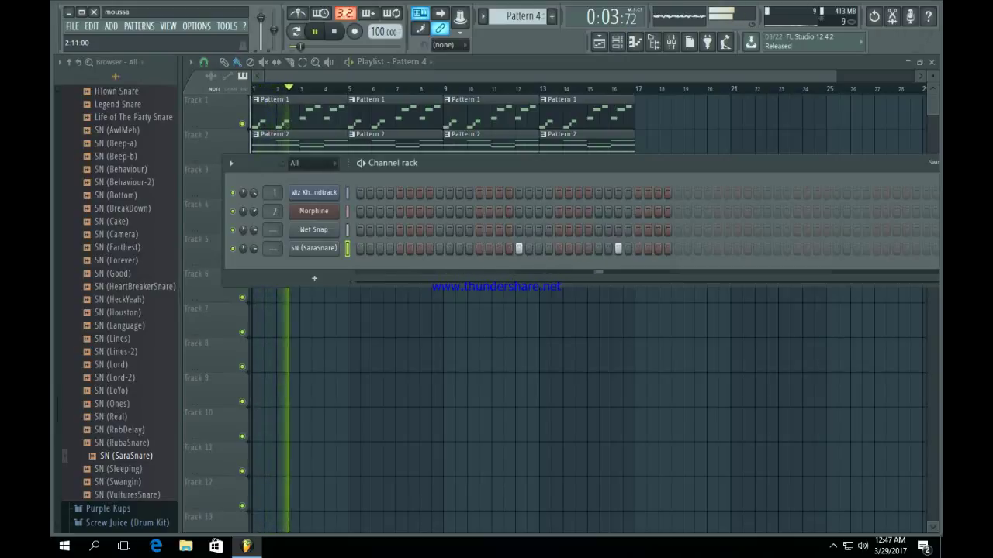
key("space")
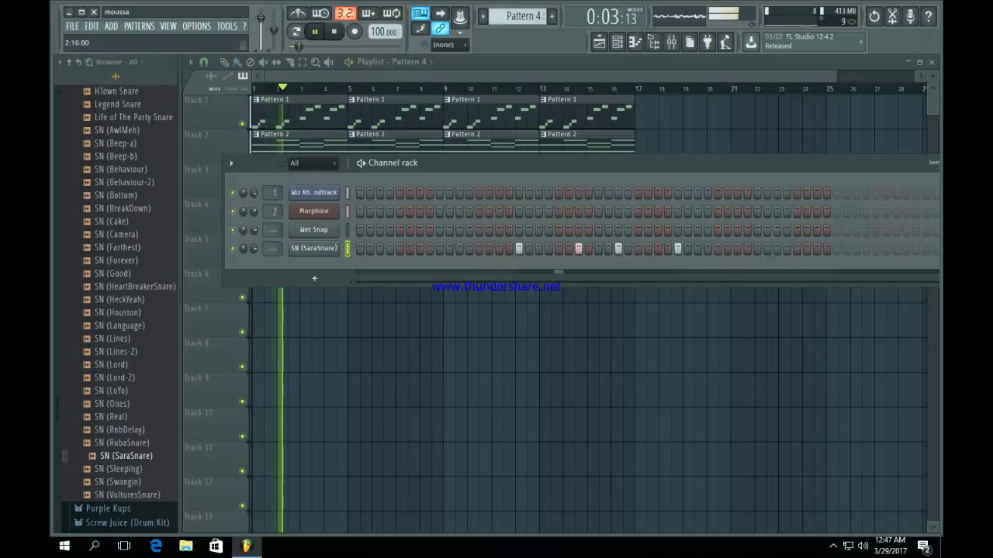
Step: Look through the time-stretching modes in the SN (SaraSnare) sampler settings, then close them
left_click(314, 248)
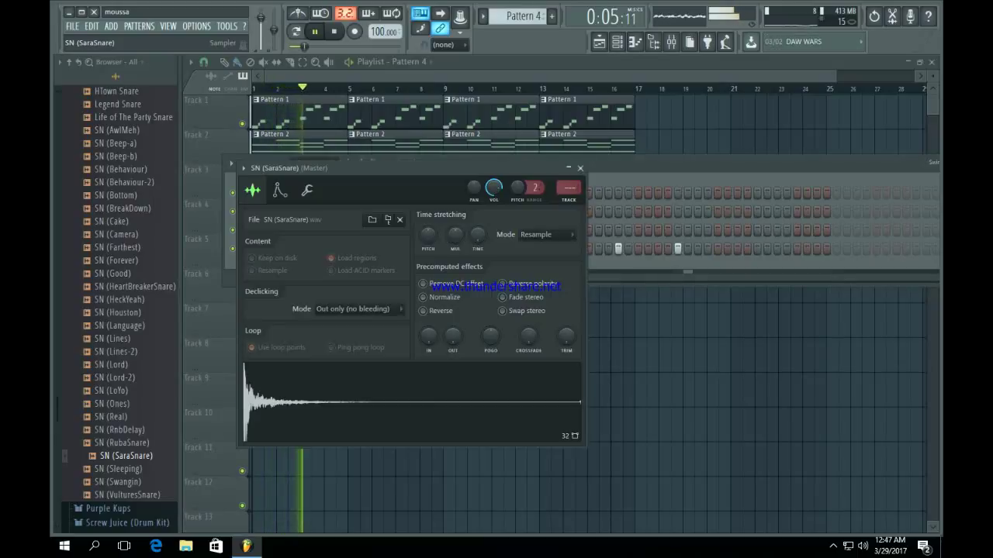
left_click(546, 234)
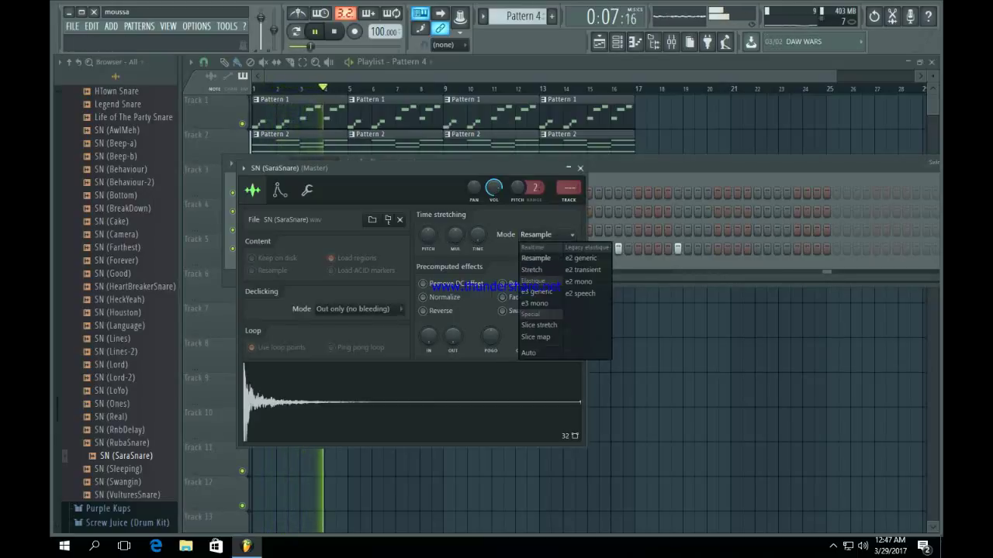
left_click(581, 168)
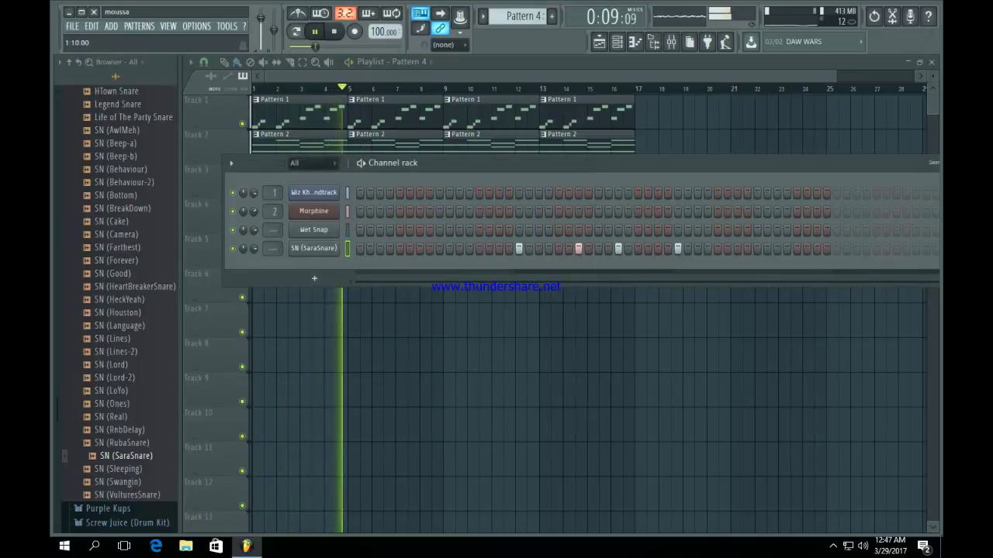
Step: Listen to Pattern 4 in the arrangement and add more SN (SaraSnare) hits on steps 49, 55 and 59
key("space")
key("F6")
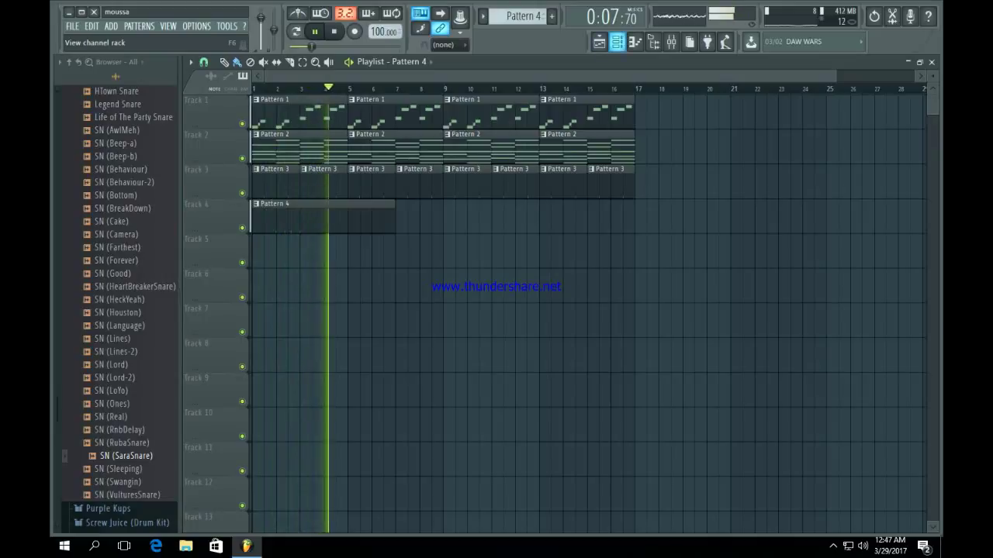
key("F6")
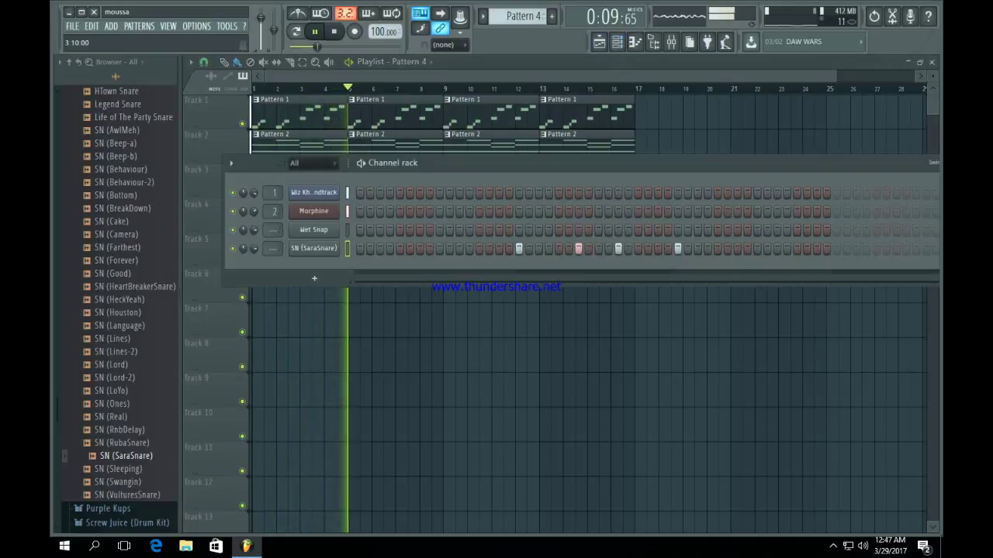
key("space")
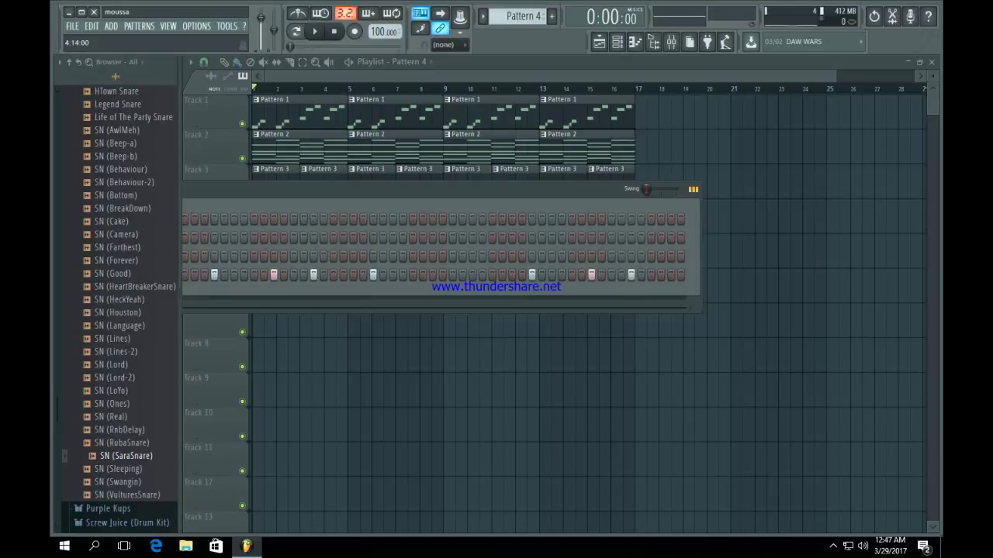
Step: Move the channel rack so its channel names are visible and collapse the Snares (Drums) folder of the OVO Drum Kit
left_click_drag(336, 189, 612, 150)
scroll(124, 326, "up", 9)
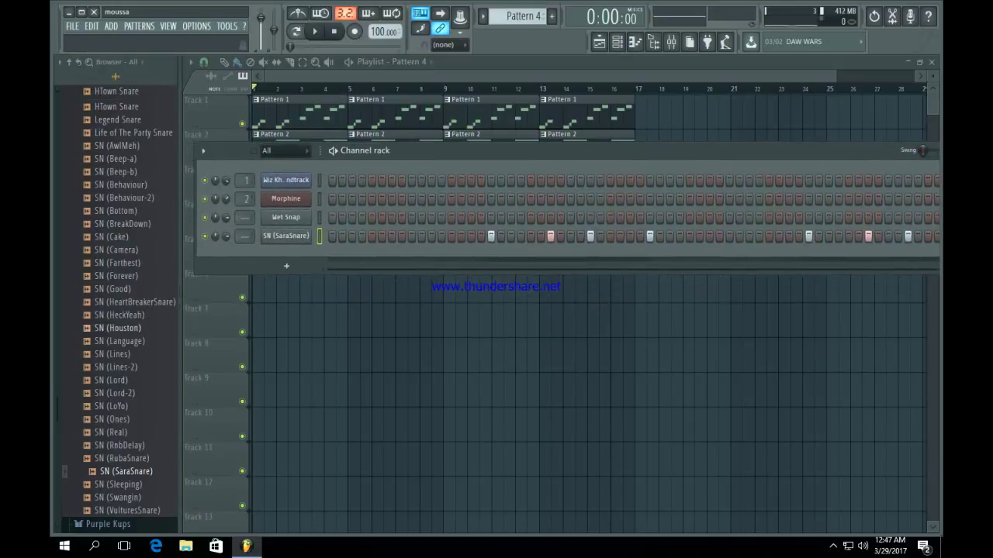
scroll(124, 313, "down", 5)
left_click(122, 285)
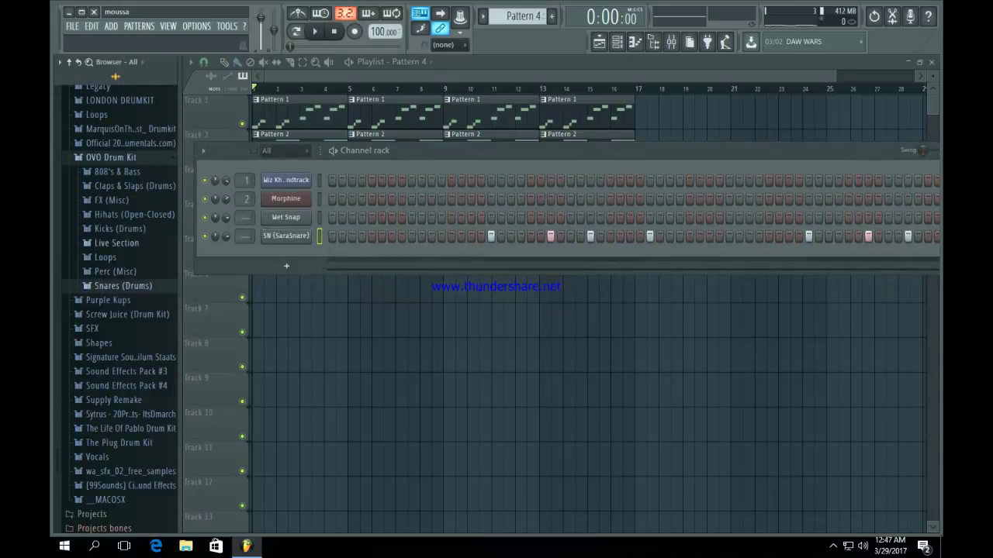
Step: Load Crisp Kick from the OVO Drum Kit's Kicks (Drums) folder as a new channel and place kicks on steps 1, 11 and 15
left_click(120, 229)
scroll(116, 279, "down", 1)
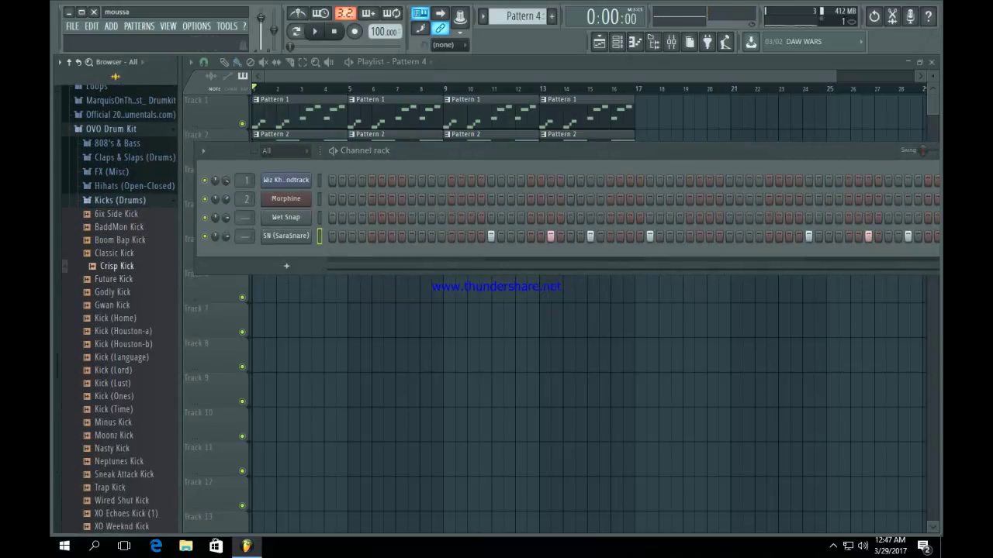
left_click_drag(234, 276, 256, 254)
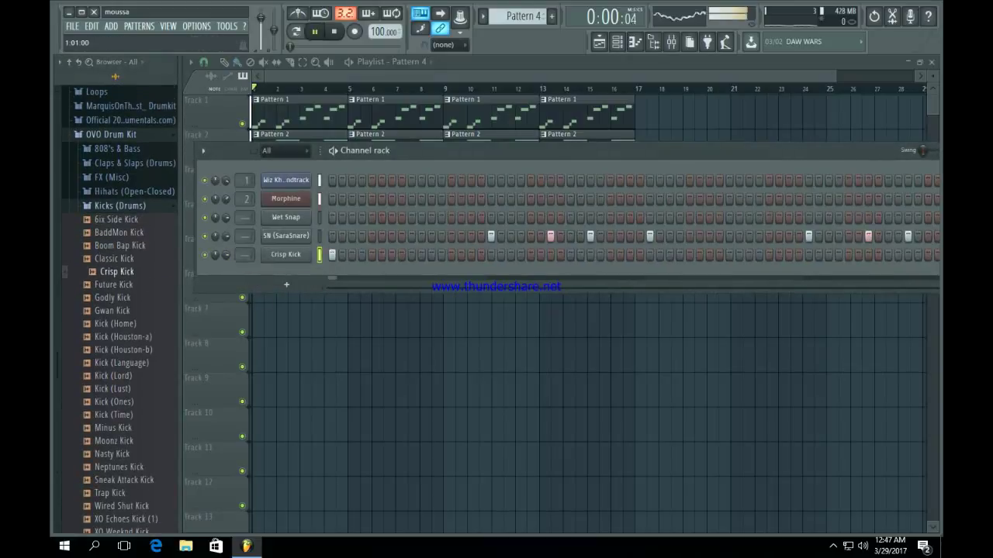
left_click(431, 254)
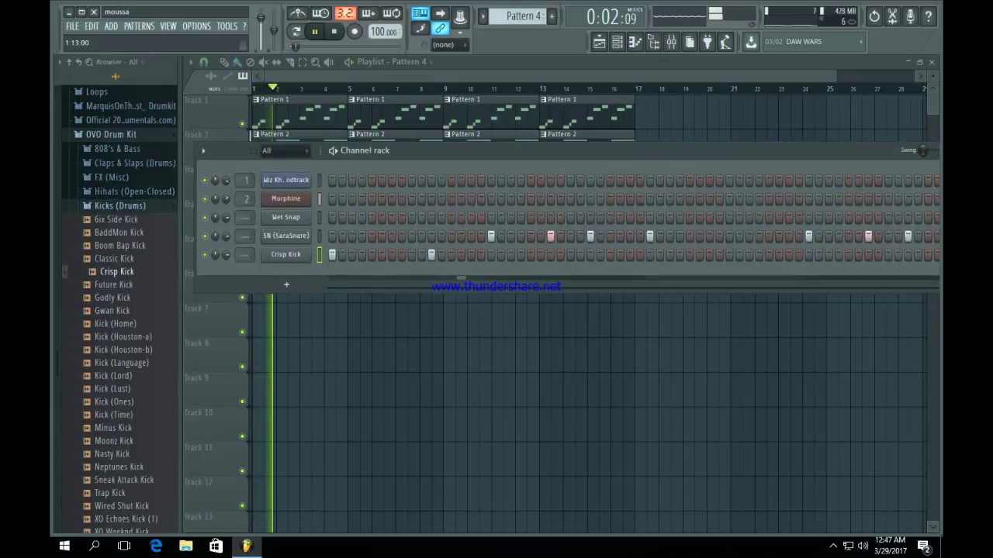
left_click(470, 254)
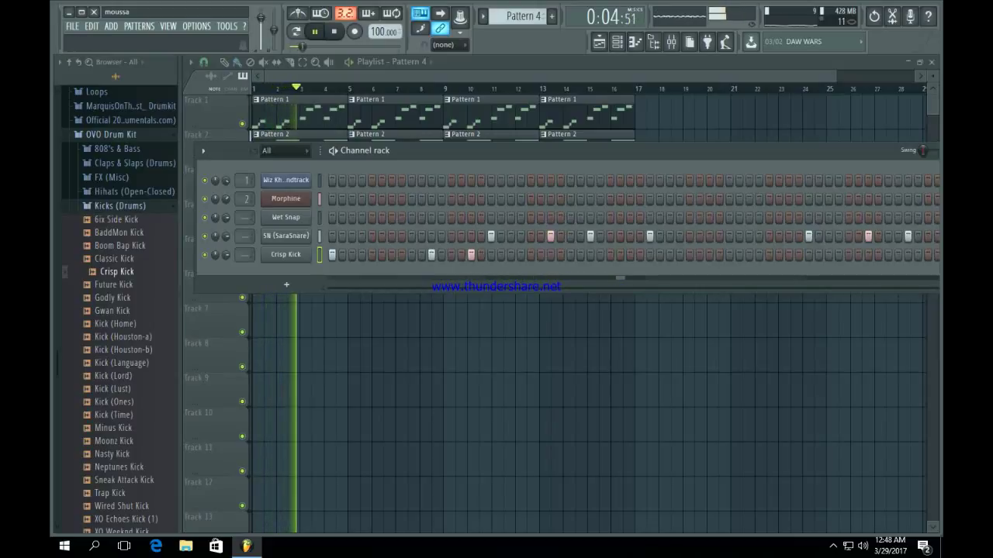
Step: Add more Crisp Kick hits on steps 41, 47, 61 and 63 of Pattern 4, then close the channel rack and stop playback
left_click(729, 255)
left_click(789, 254)
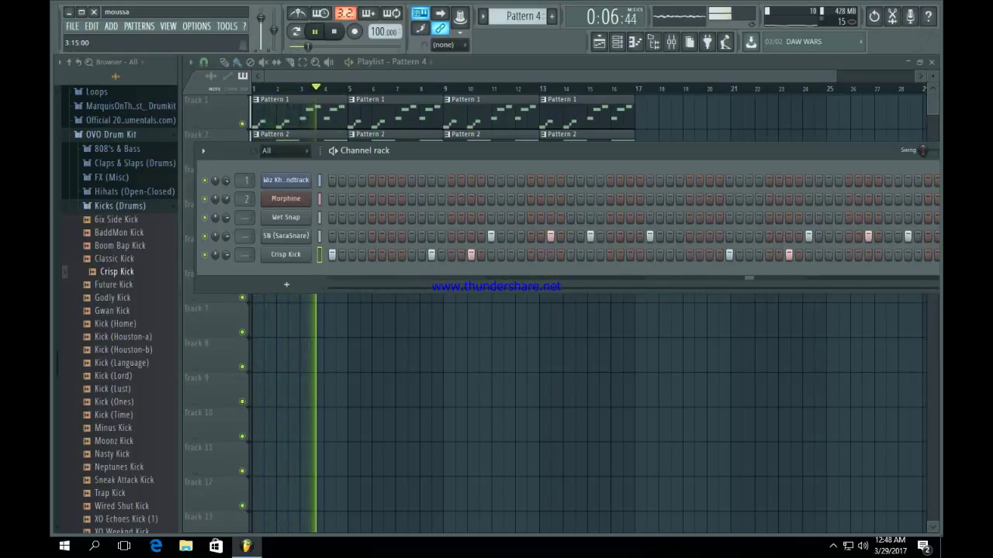
left_click_drag(698, 151, 595, 170)
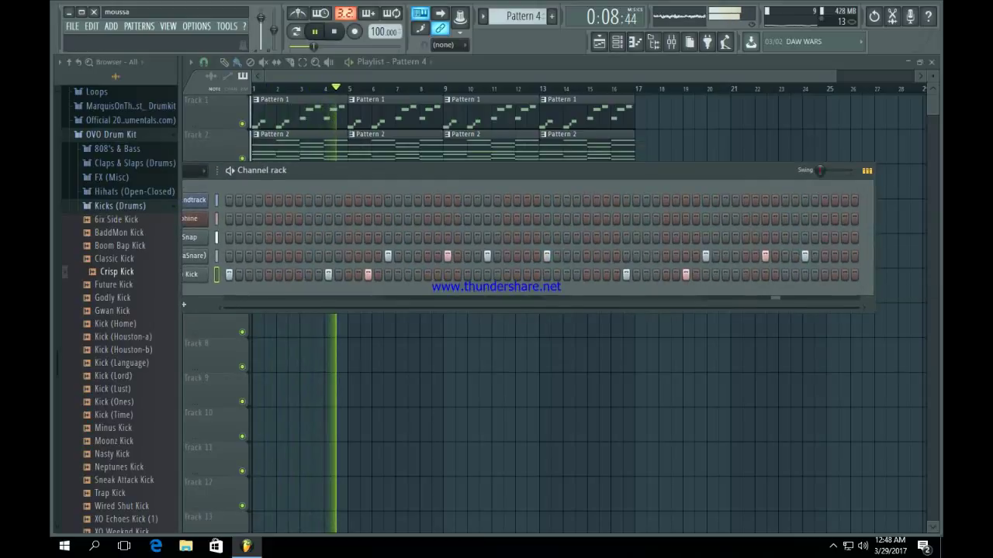
left_click(824, 275)
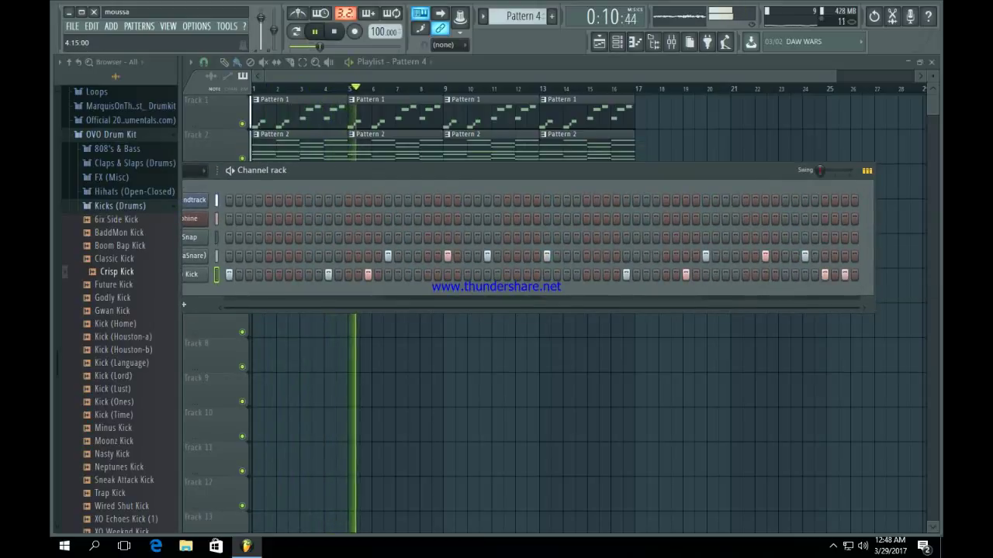
key("F6")
key("space")
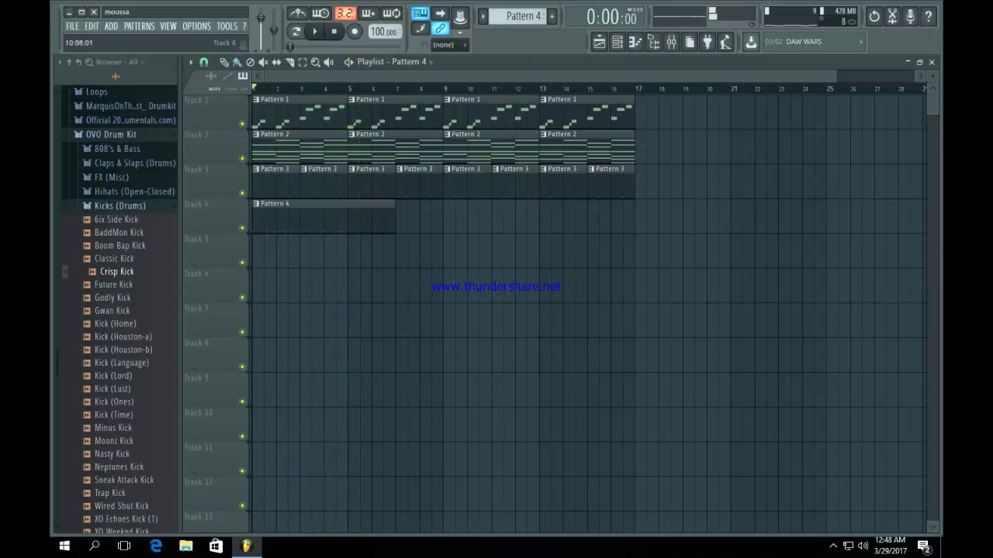
Step: Shorten the Pattern 4 clip on Track 4 to four bars and duplicate it three times to fill bars 1 to 16
left_click_drag(478, 303, 252, 200)
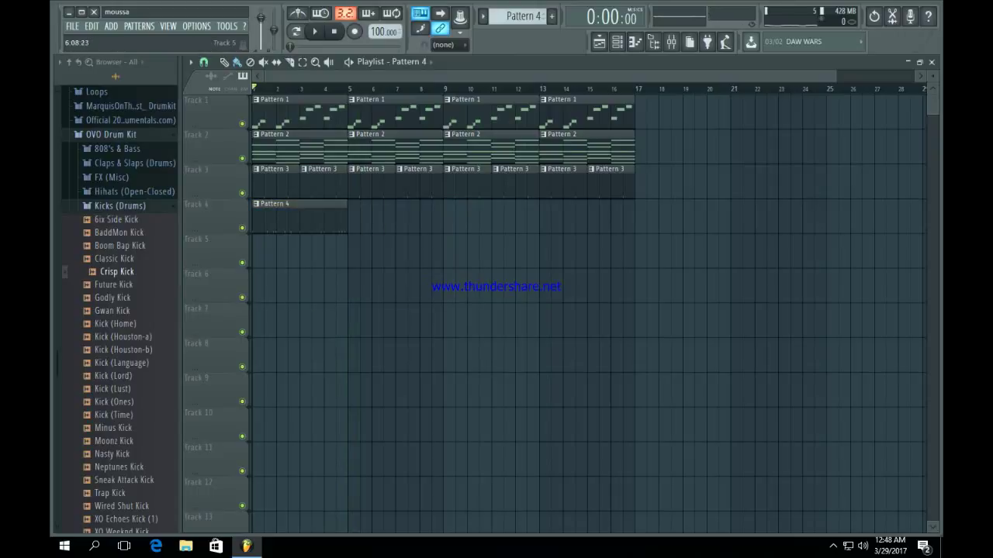
left_click_drag(427, 302, 253, 200)
key("ctrl+b")
key("ctrl+b")
key("ctrl+b")
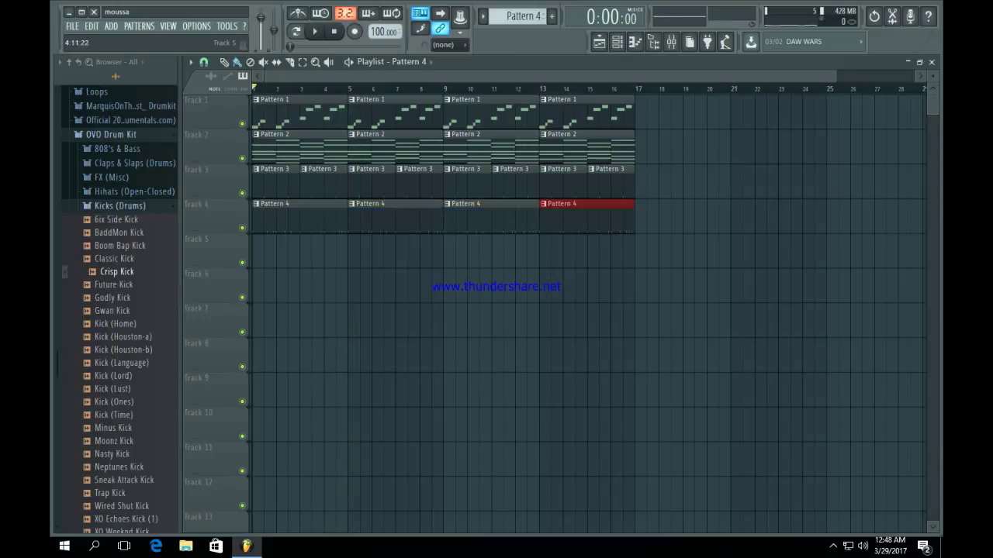
left_click(408, 287, "ctrl")
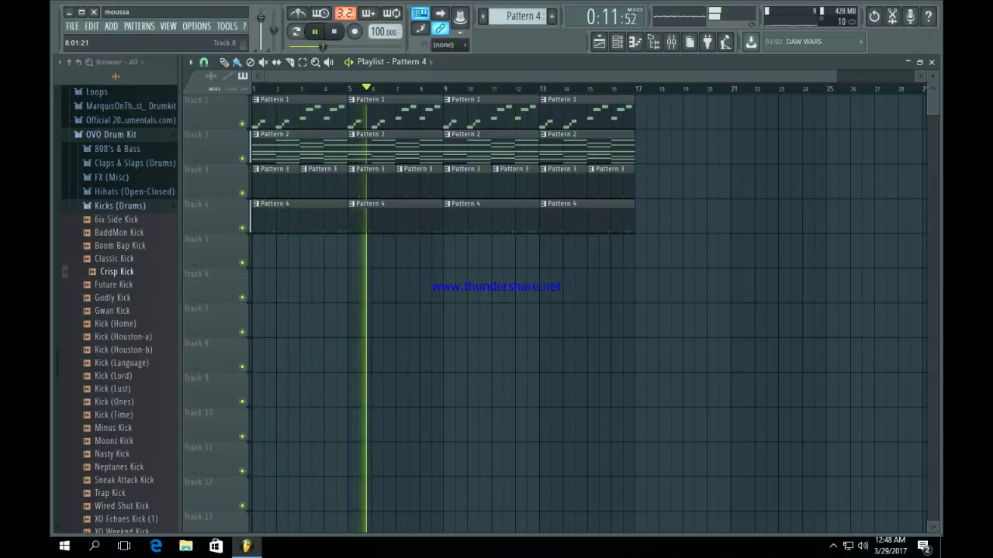
Step: Collapse the Kicks (Drums) folder, create Pattern 5 and move the channel rack so its channel names are visible
left_click(119, 206)
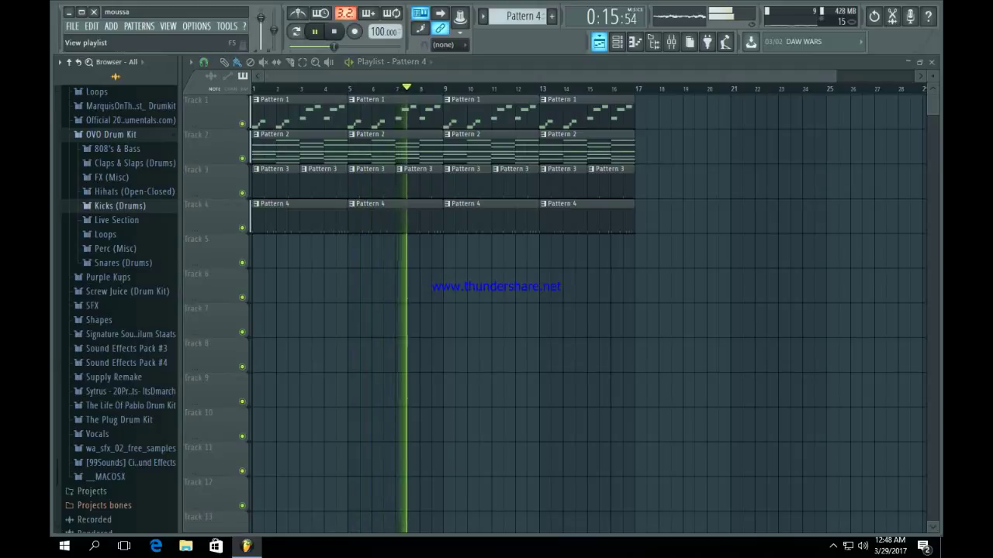
left_click(617, 41)
left_click(551, 16)
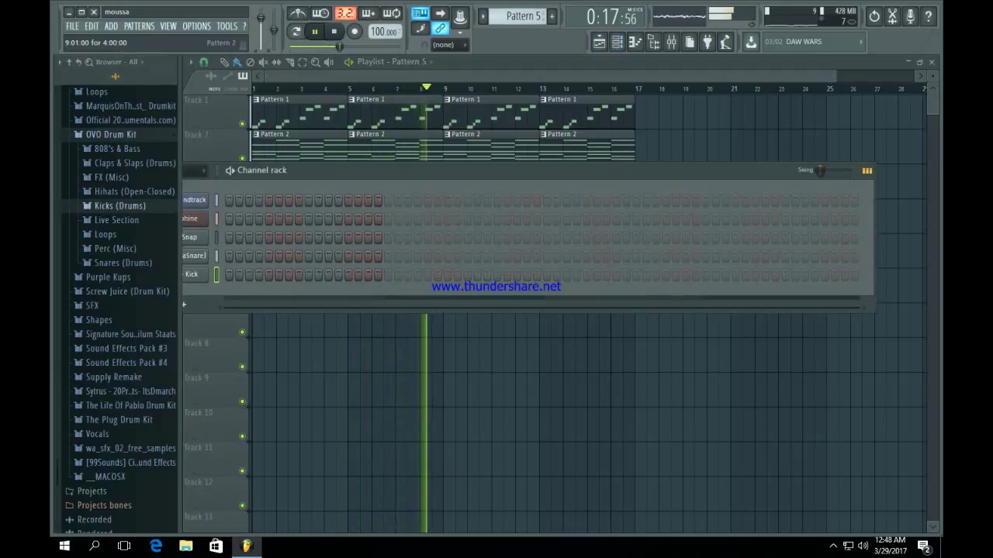
left_click_drag(487, 169, 629, 148)
key("space")
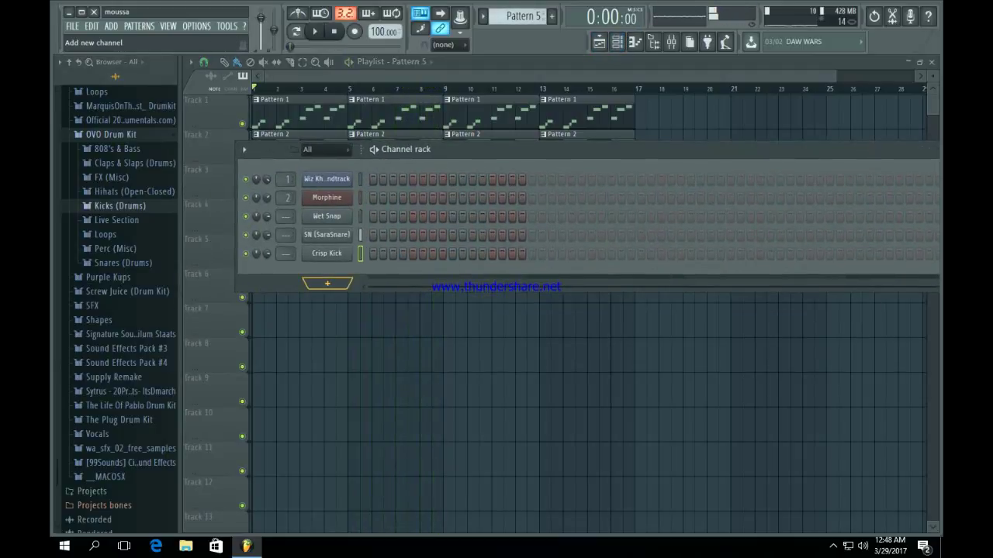
Step: Add a 3x Osc channel, check its volume envelope settings, then close its window and try a note
left_click(327, 284)
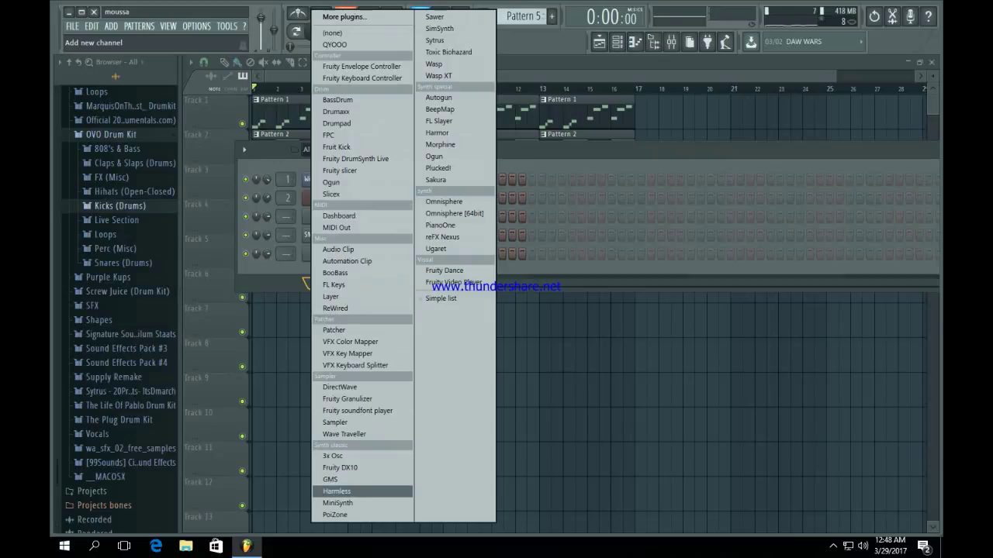
left_click(333, 456)
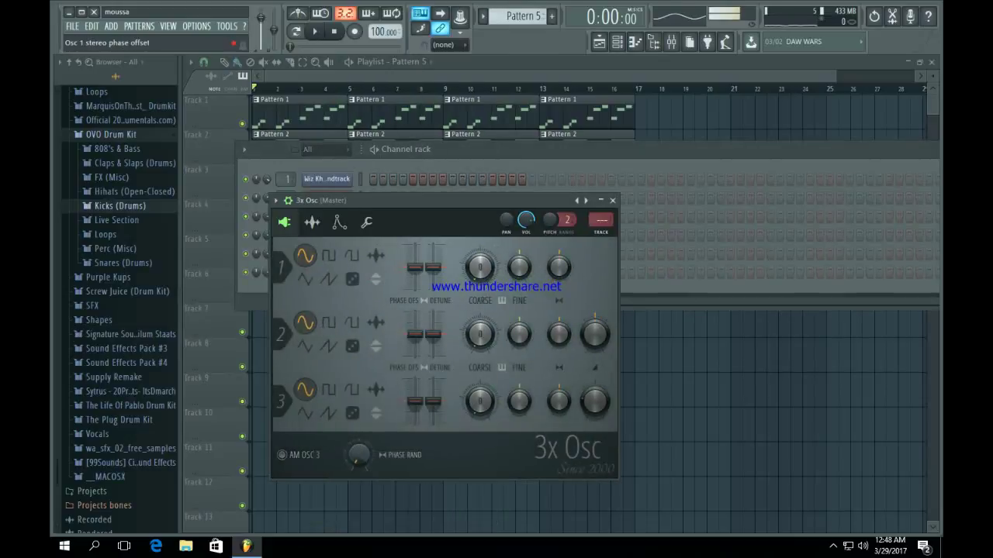
left_click(338, 222)
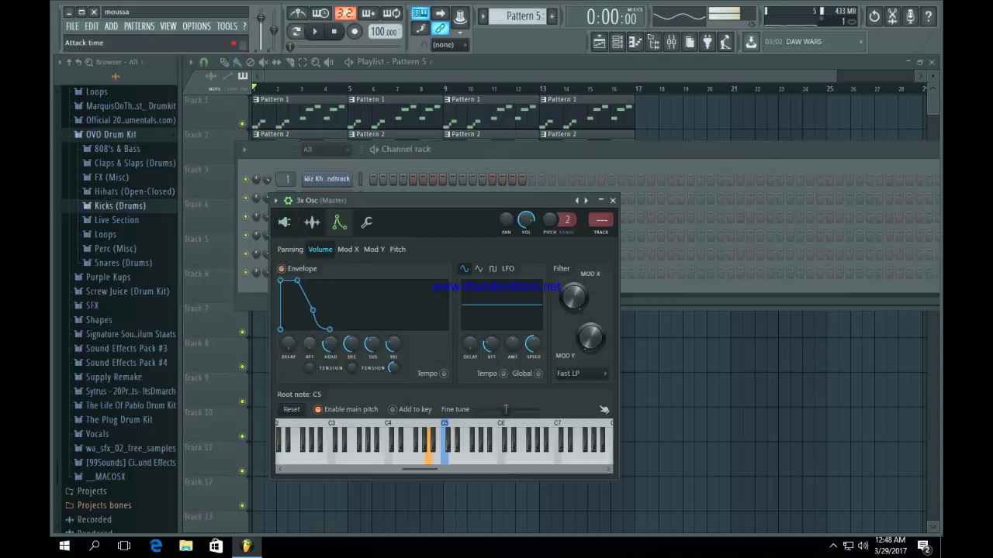
left_click(613, 201)
key("x")
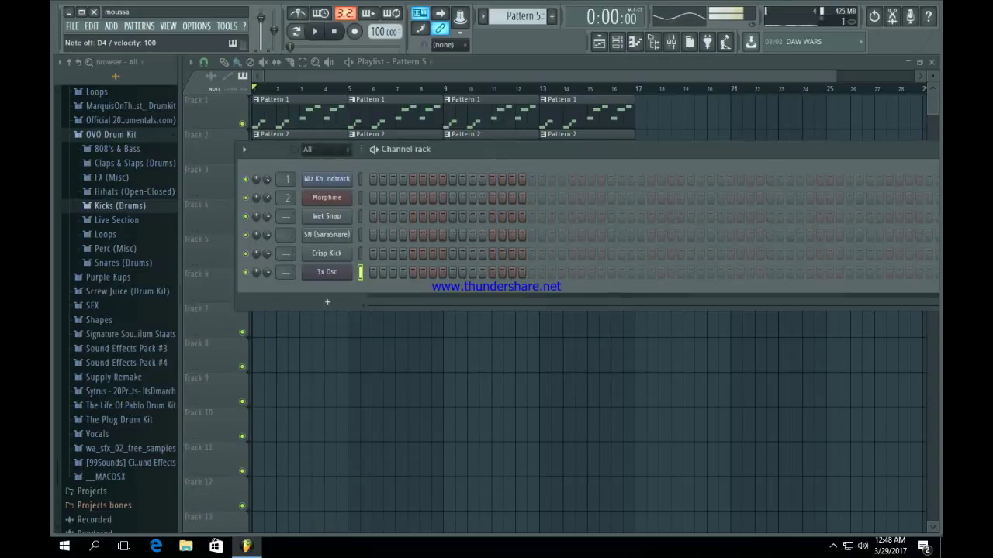
Step: Copy the Morphine chords from Pattern 2 into the 3x Osc channel of Pattern 5 and open them in the piano roll
key("KP_Subtract")
key("KP_Subtract")
key("KP_Subtract")
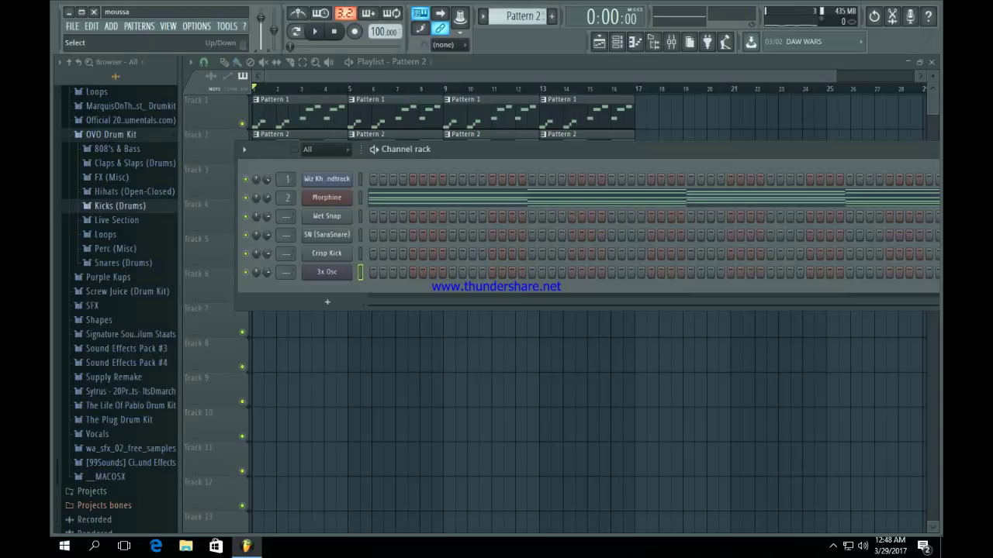
key("KP_Add")
key("KP_Add")
key("KP_Add")
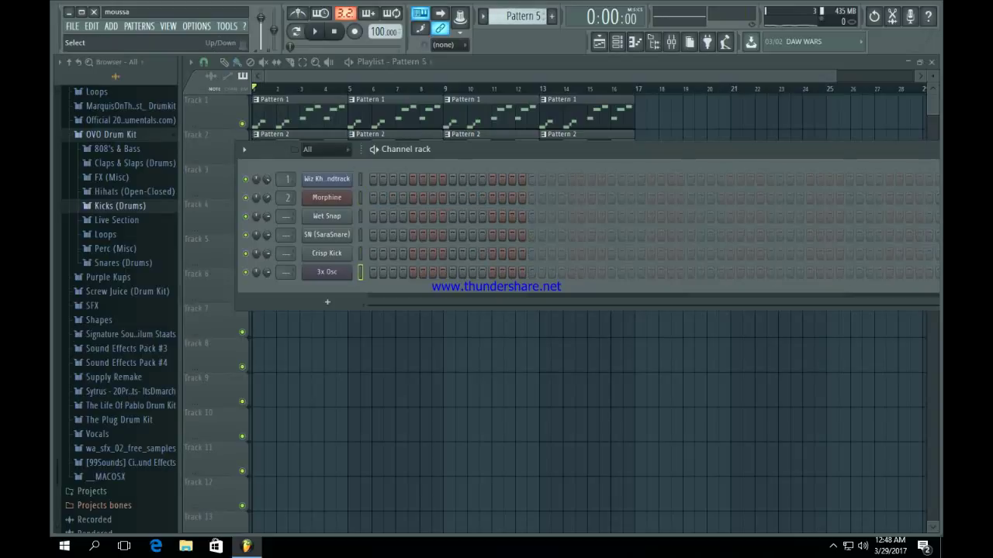
key("ctrl+v")
left_click(401, 272)
scroll(311, 280, "down", 2)
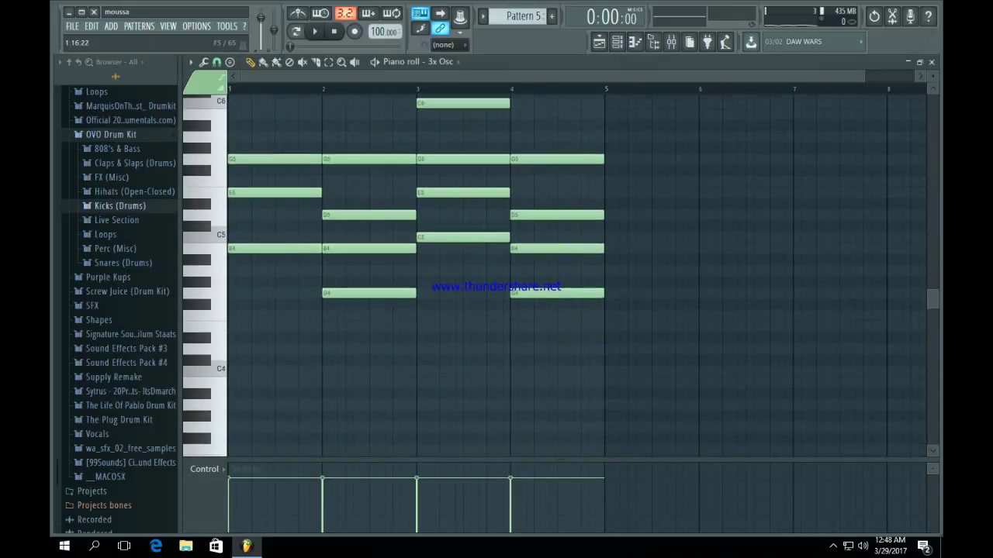
Step: Delete the 3x Osc chord notes above B4 in bar 1 and the highest notes in bar 2
scroll(299, 287, "up", 3)
right_click(287, 293)
right_click(295, 260)
right_click(307, 181)
scroll(369, 174, "up", 2)
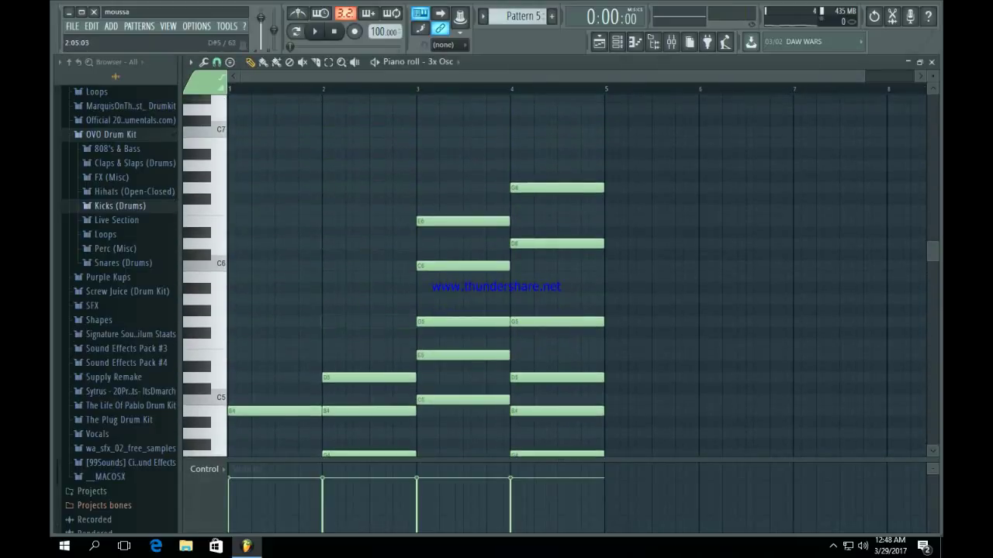
Step: Reduce the 3x Osc chords in bars 2 to 4 to their lowest notes, G4, C5 and G4, and play the bass line
right_click(461, 322)
right_click(463, 266)
right_click(465, 221)
right_click(543, 188)
right_click(544, 243)
right_click(546, 321)
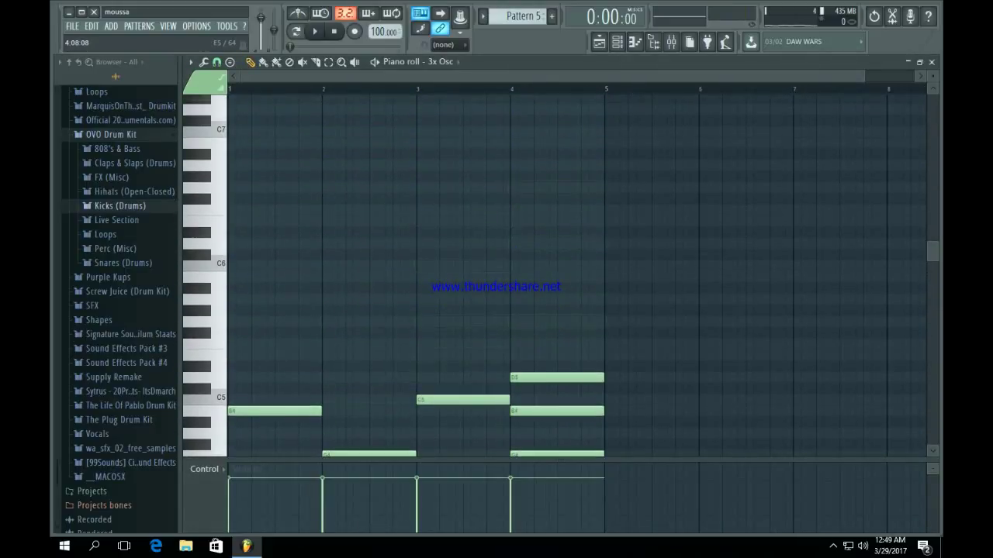
scroll(546, 333, "down", 3)
right_click(545, 277)
key("space")
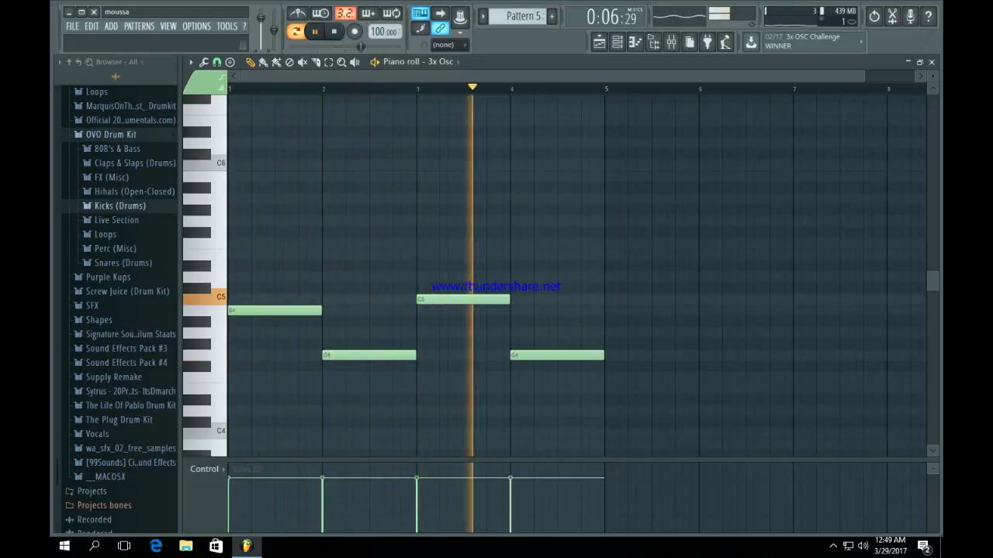
key("space")
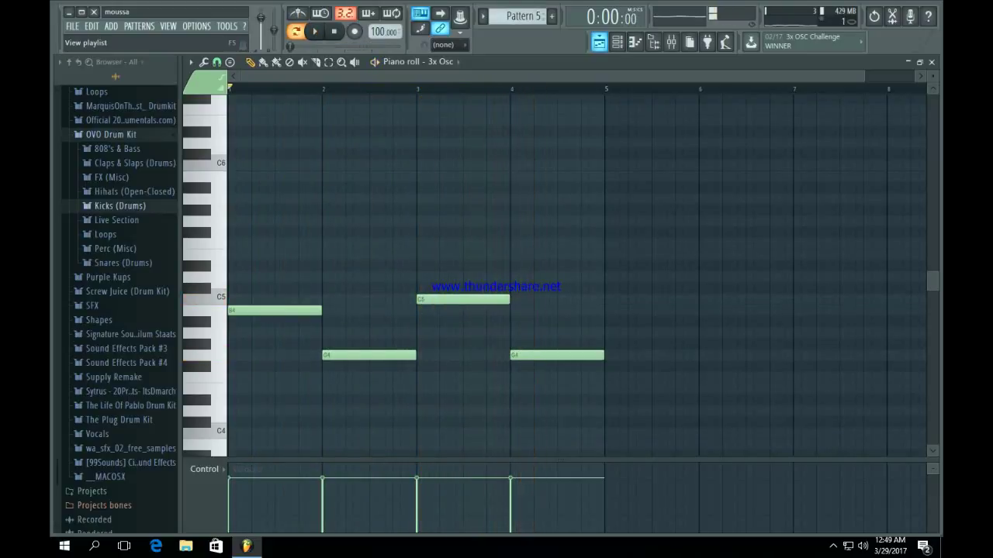
Step: Place four Pattern 5 clips on Track 5 across bars 1 to 16 and play the arrangement in song mode
key("F5")
left_click_drag(271, 252, 511, 252)
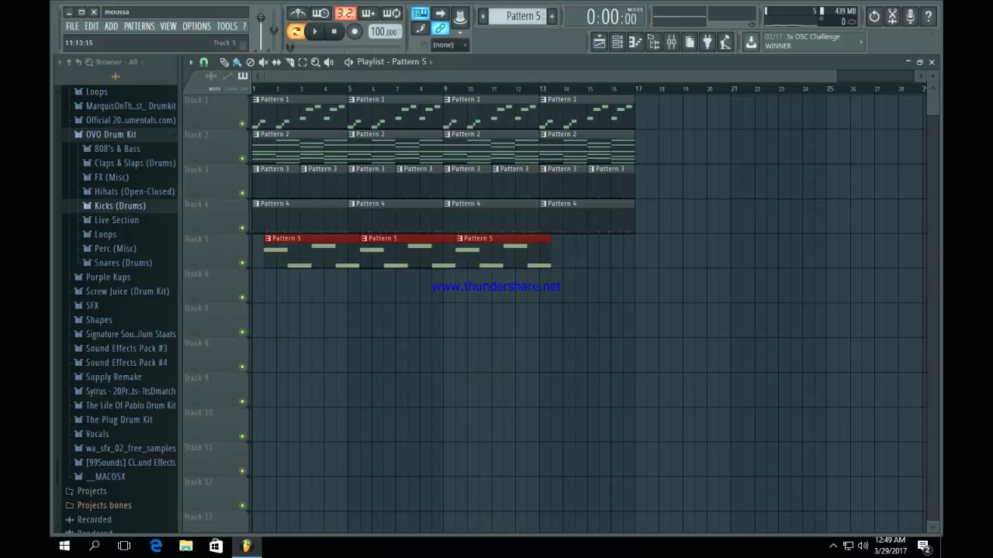
left_click_drag(582, 252, 570, 252)
left_click(535, 310, "ctrl")
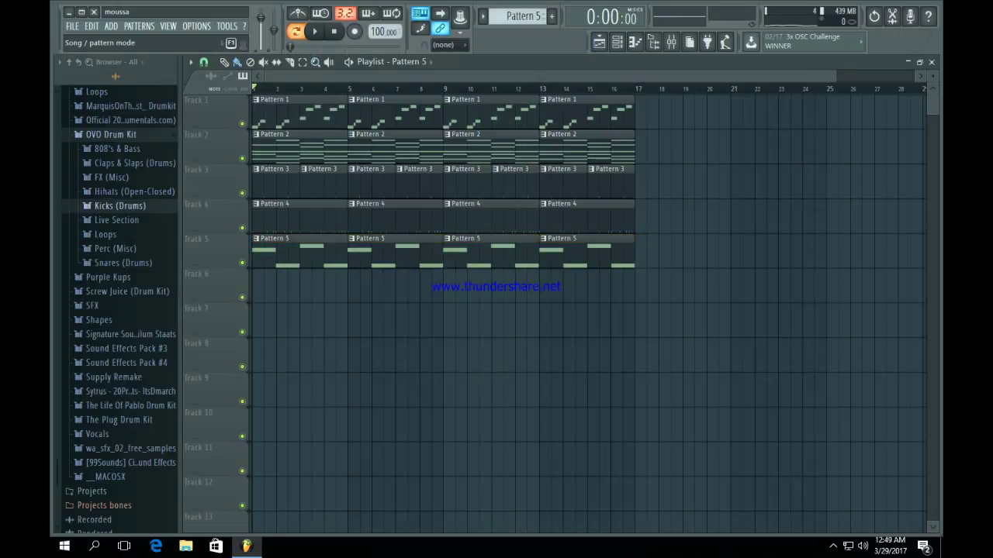
key("space")
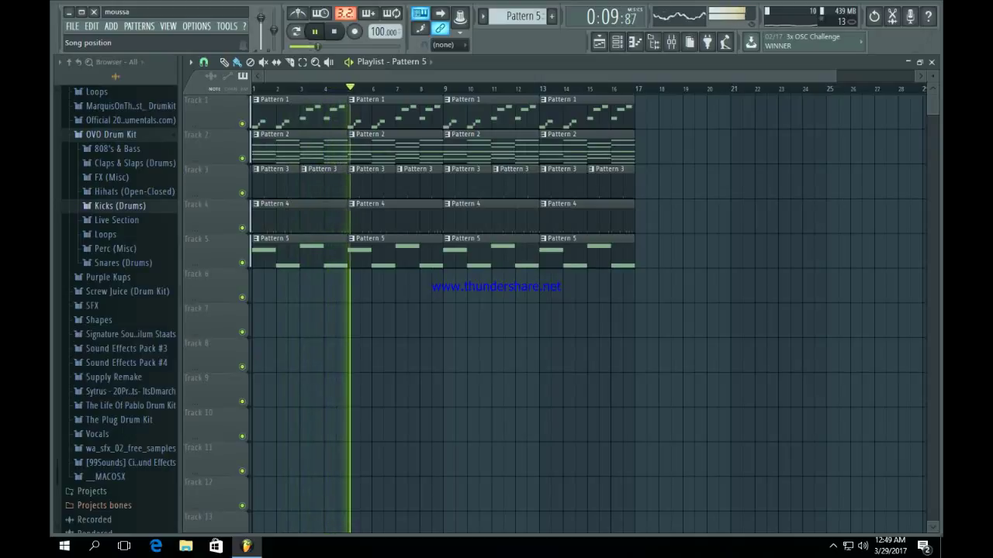
key("space")
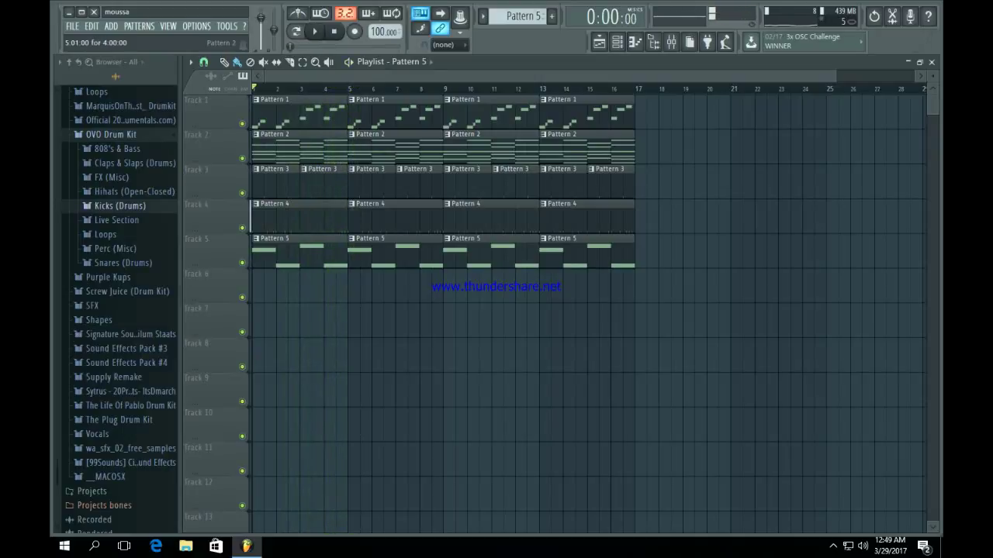
Step: Raise the first 3x Osc note in Pattern 5 from B4 to C5 and listen to it in the playlist
key("F7")
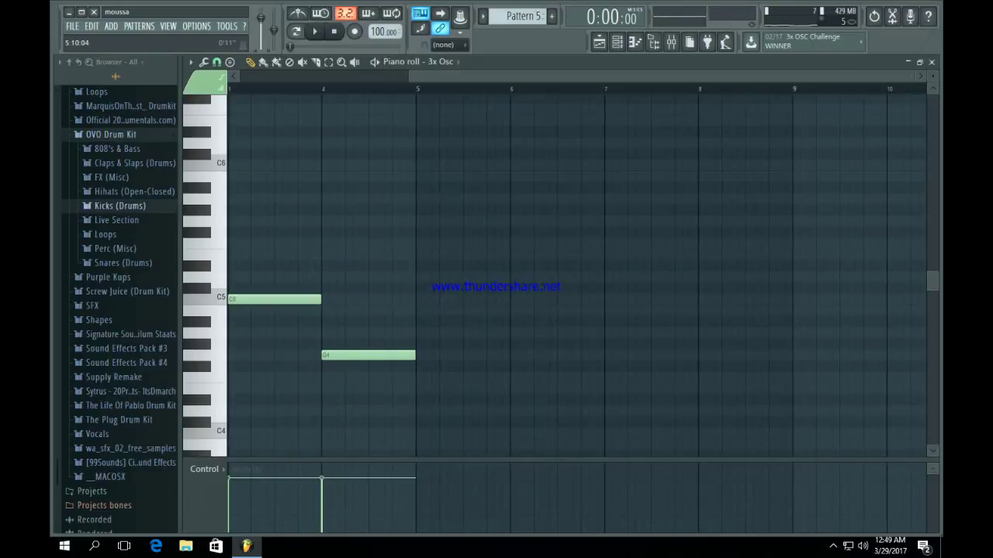
left_click_drag(473, 76, 304, 76)
left_click_drag(281, 311, 281, 299)
key("space")
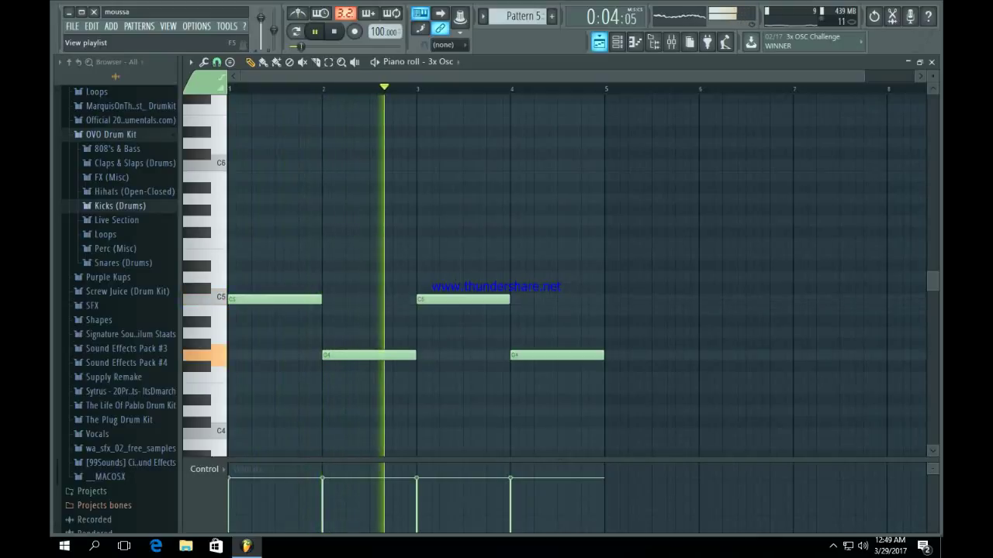
key("F5")
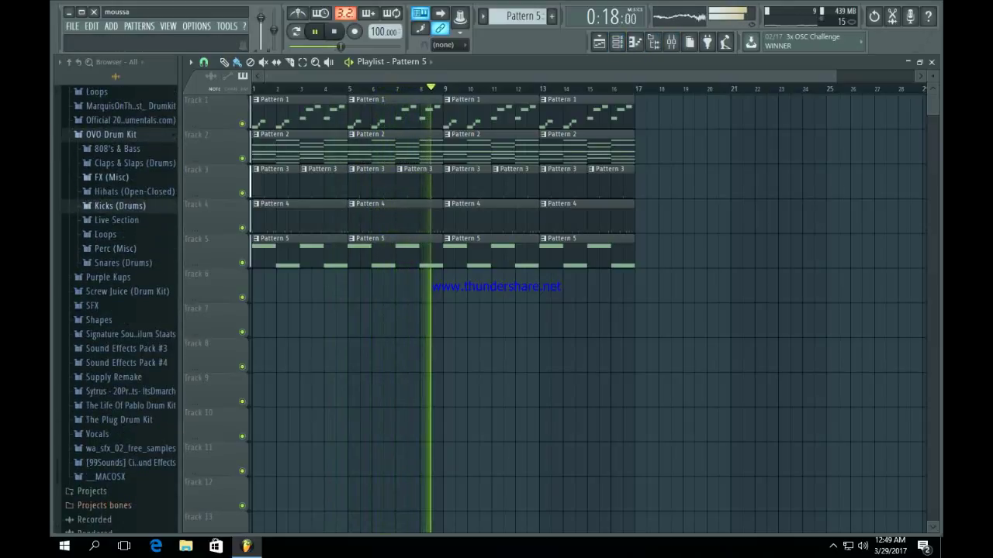
Step: Preview the Litt Fx sample in the OVO Drum Kit's FX (Misc) folder, then collapse the folder
left_click(112, 178)
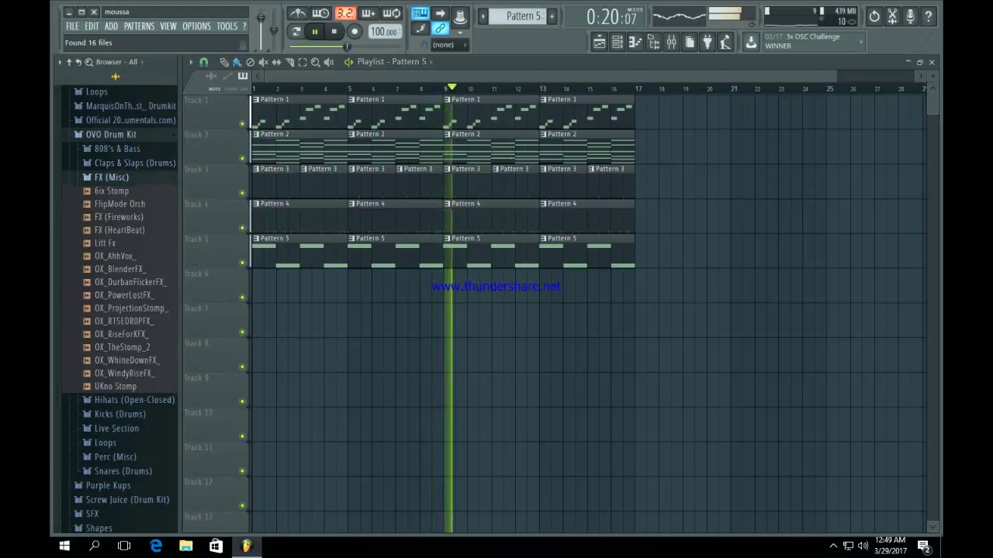
key("space")
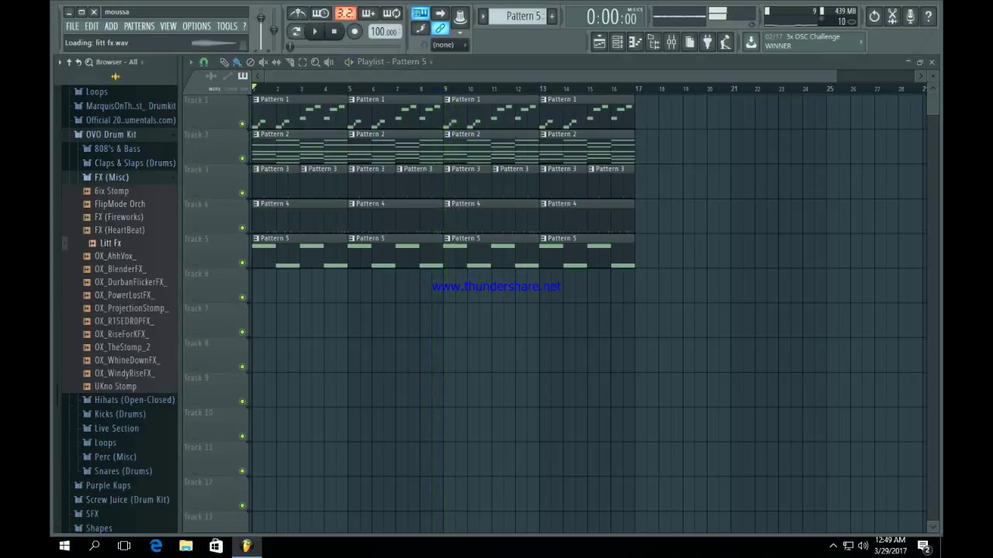
key("space")
left_click(111, 178)
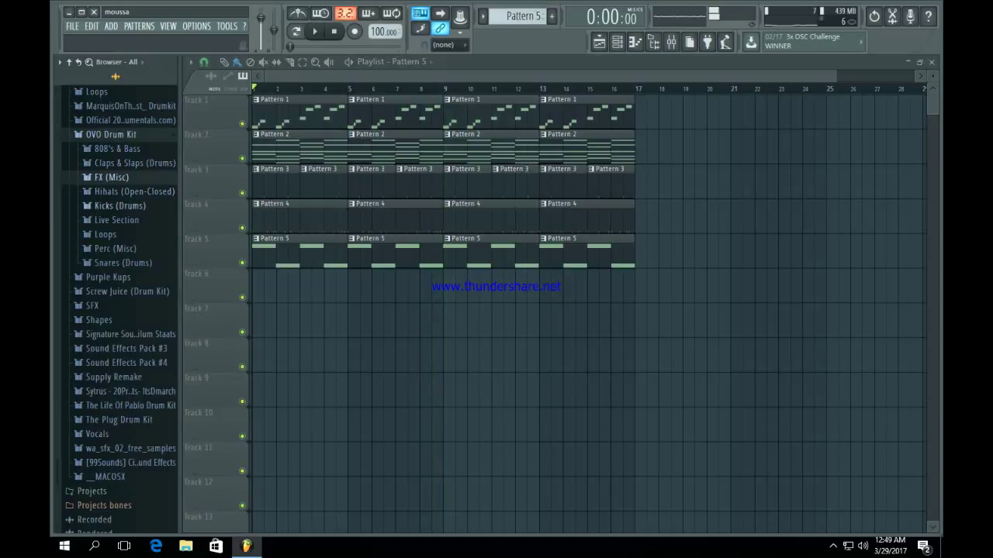
Step: Audition samples in the OVO Drum Kit's Perc (Misc) folder and add Maybach Ride as a new channel
left_click(115, 249)
left_click(127, 289)
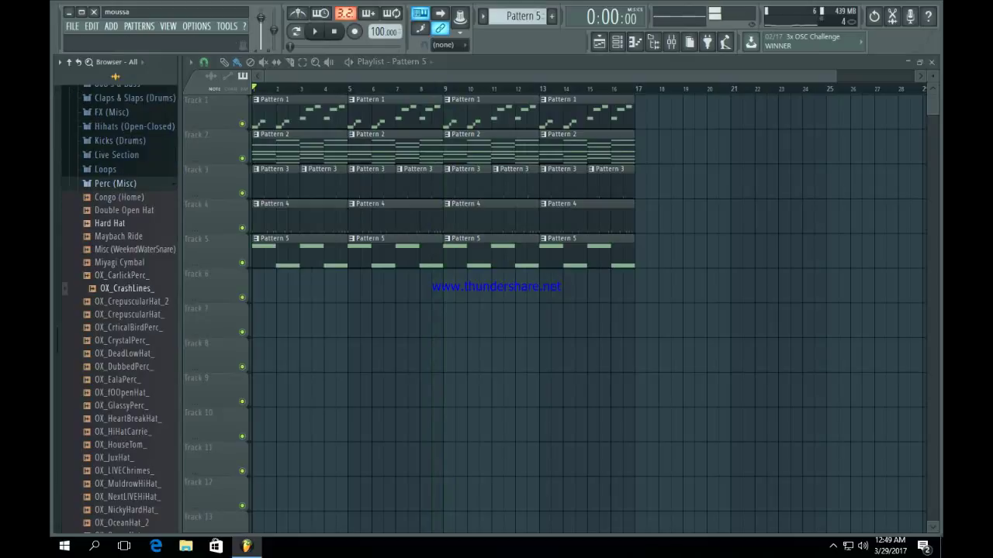
left_click(617, 42)
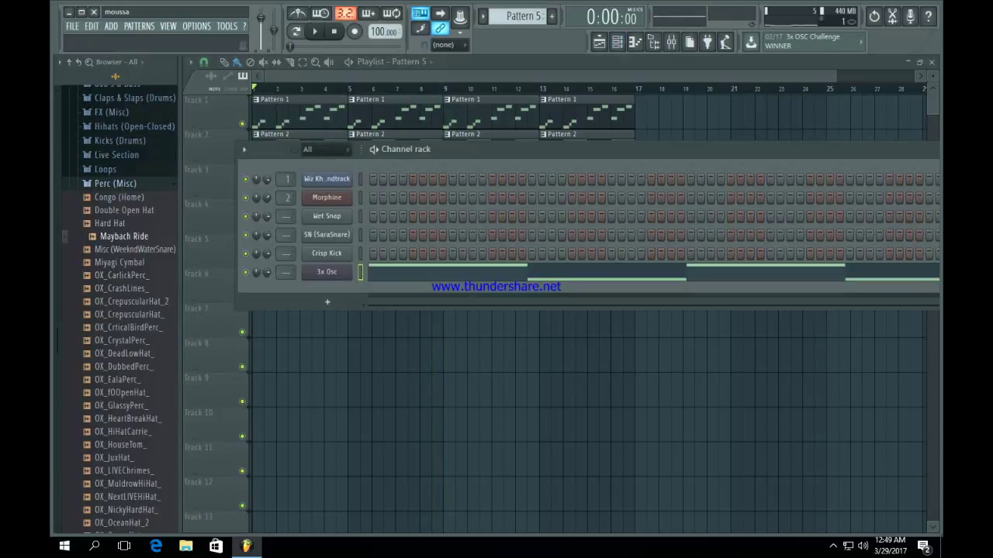
left_click_drag(310, 319, 312, 318)
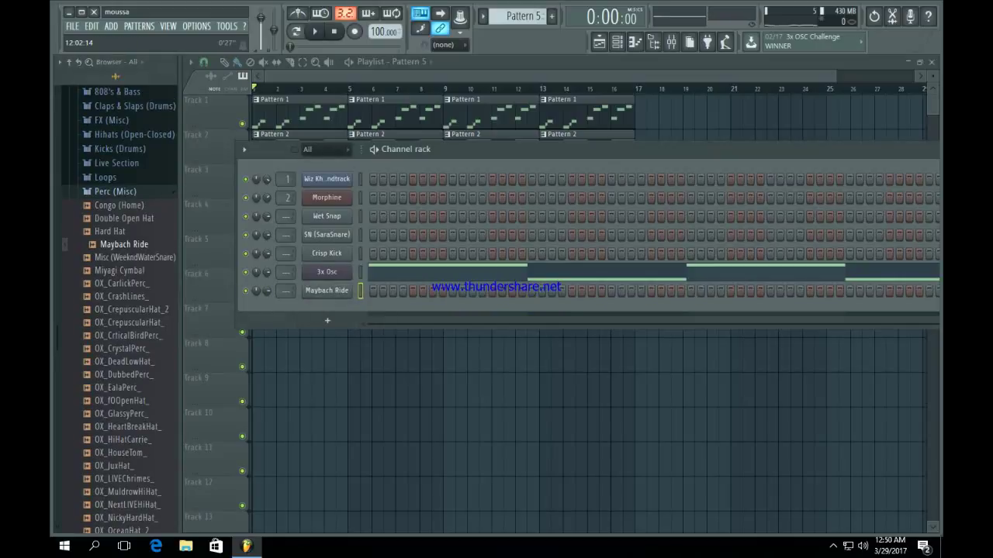
Step: Create Pattern 6 with a single Maybach Ride hit on step 25
left_click(551, 16)
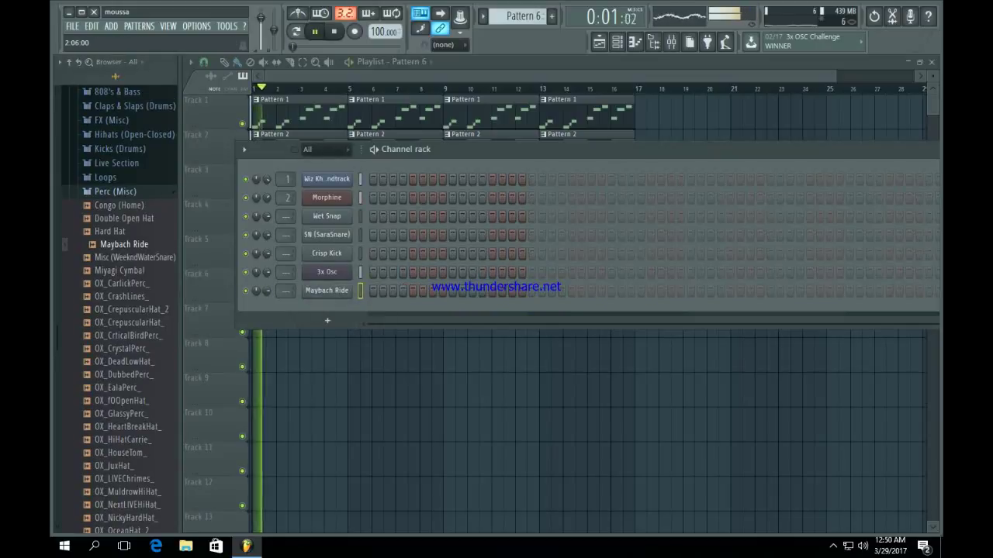
left_click(611, 291)
key("space")
Step: Place four Pattern 6 clips on Track 6 across bars 1 to 16 and play the arrangement
key("F6")
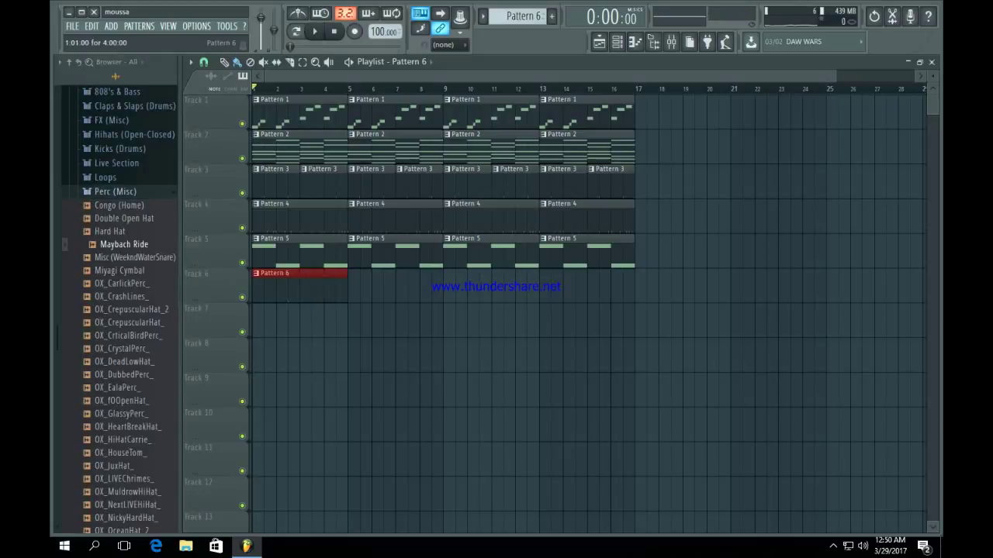
key("ctrl+b")
key("ctrl+b")
key("ctrl+b")
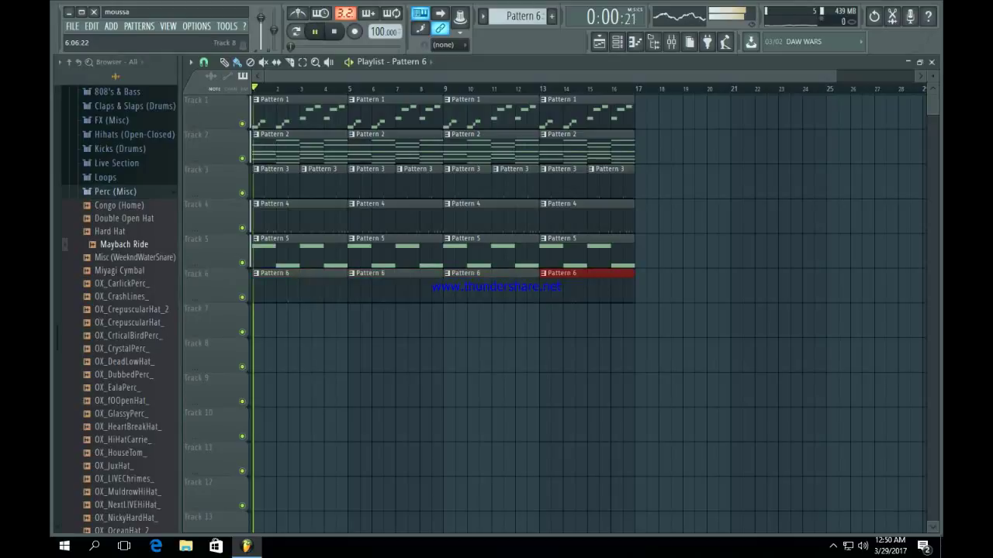
left_click(380, 353, "ctrl")
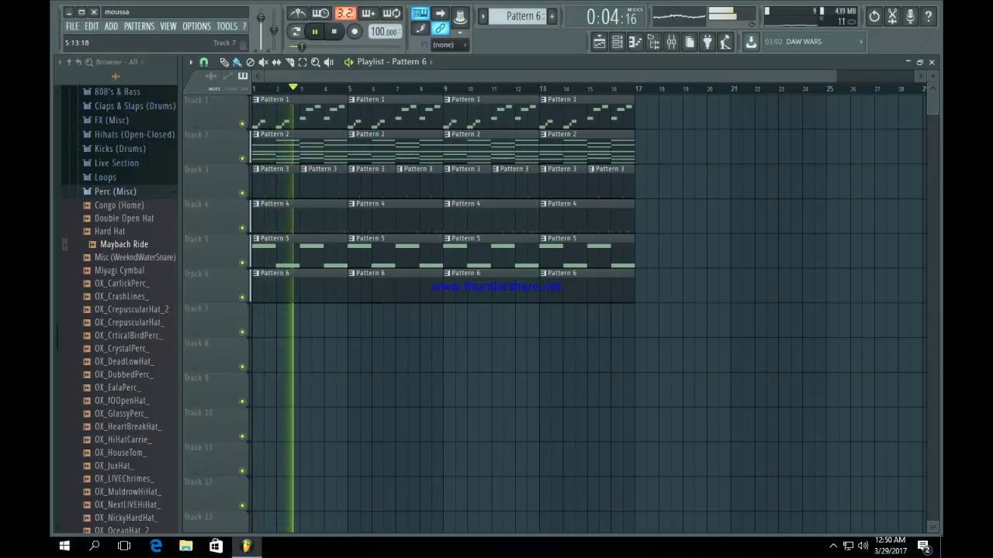
Step: Route Maybach Ride to mixer track 3, add Fruity Reeverb 2 in its first effect slot and lower the track's volume
key("F6")
left_click(327, 291)
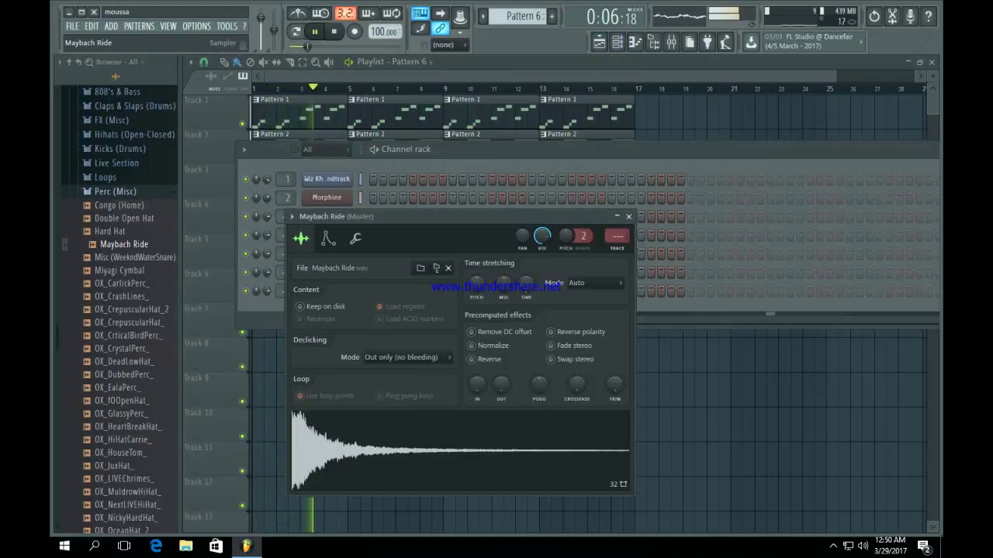
key("F9")
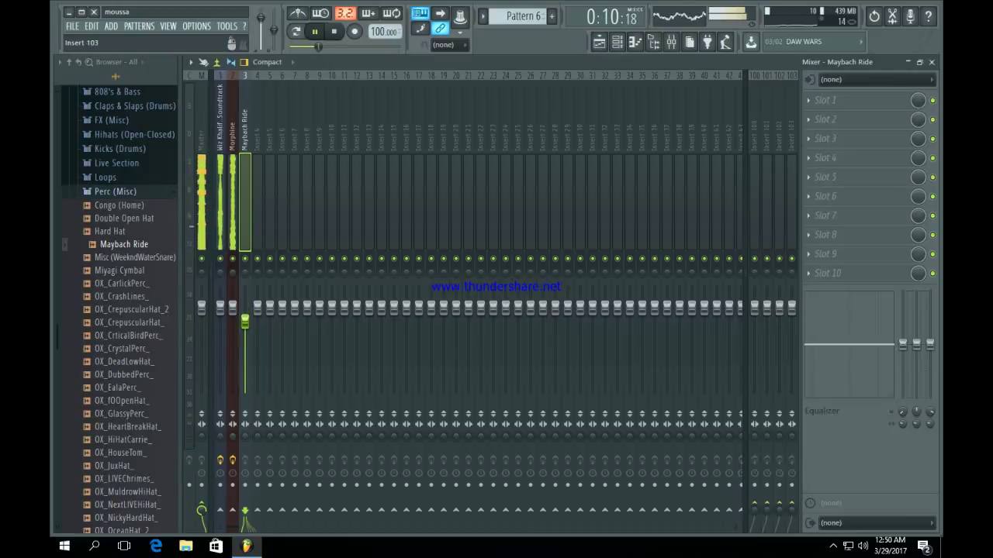
left_click(825, 100)
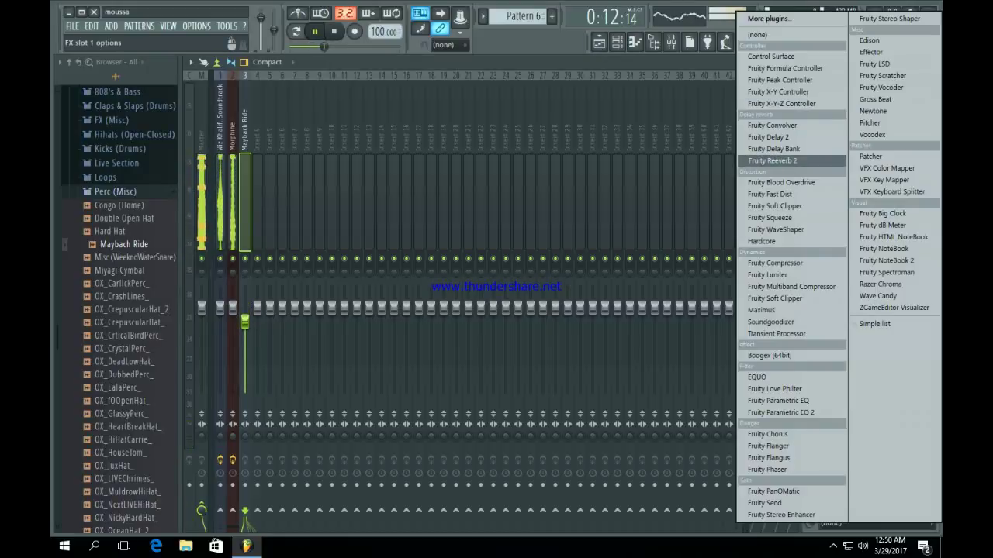
left_click(772, 161)
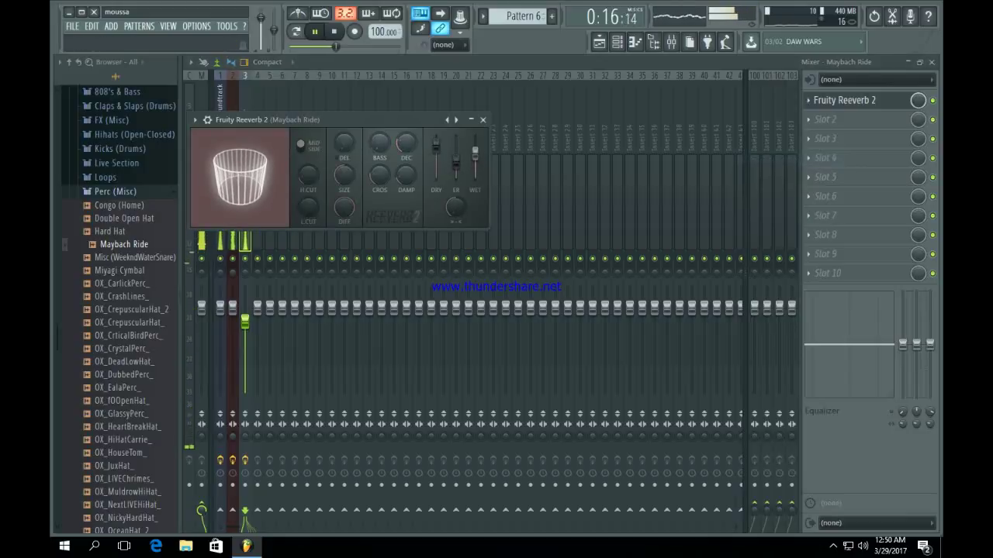
left_click(483, 119)
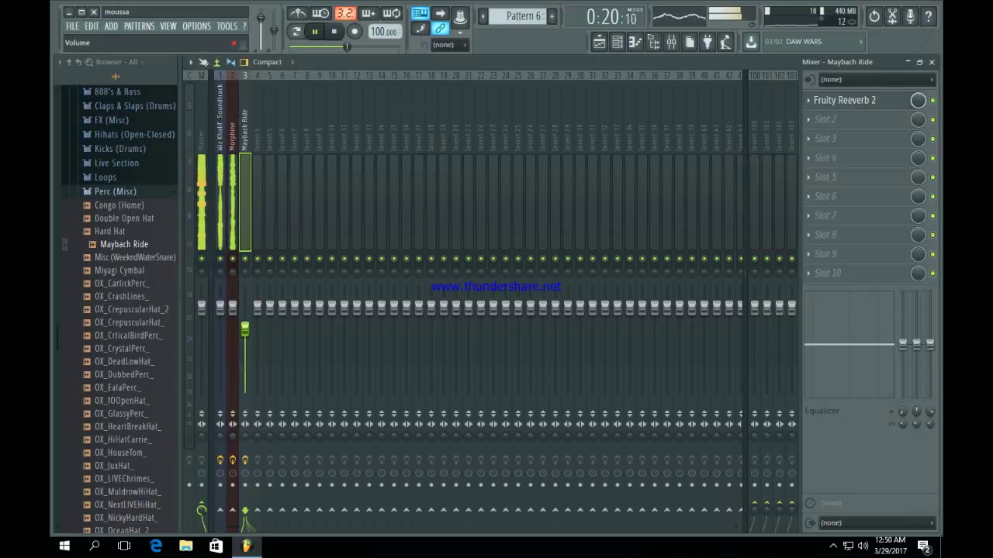
left_click(599, 42)
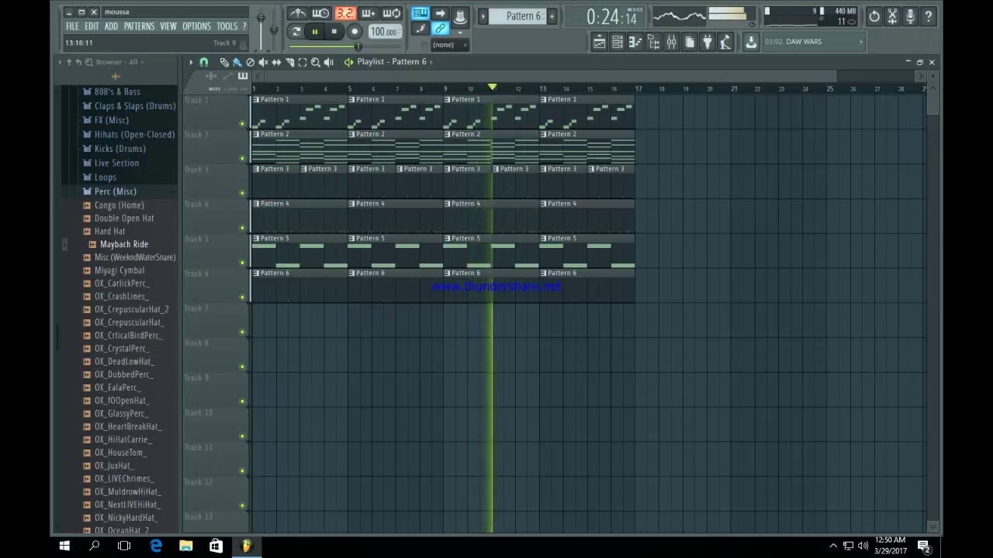
Step: Collapse the Perc (Misc) folder and expand the OVO Drum Kit's Hihats (Open-Closed) folder
left_click(116, 191)
scroll(124, 299, "up", 3)
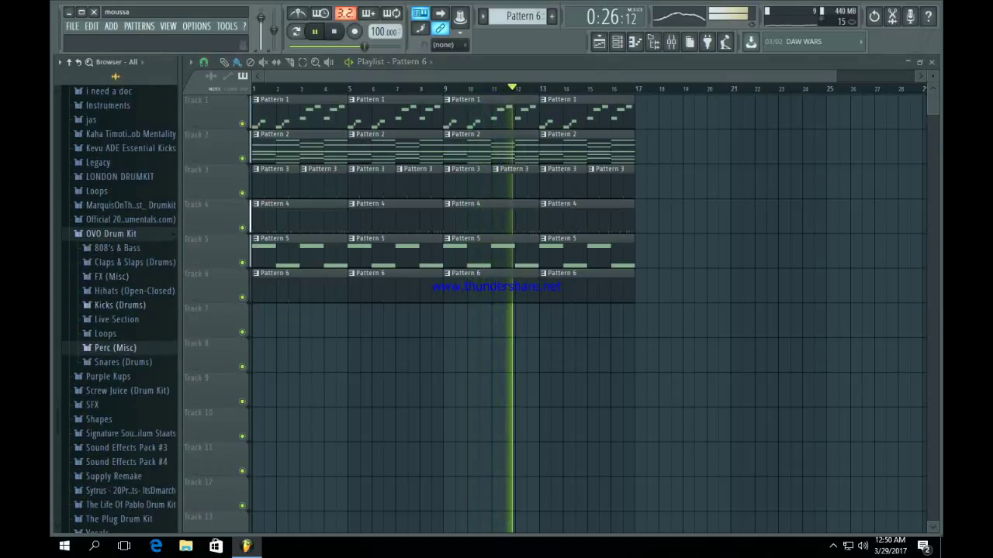
left_click(130, 290)
left_click(130, 290)
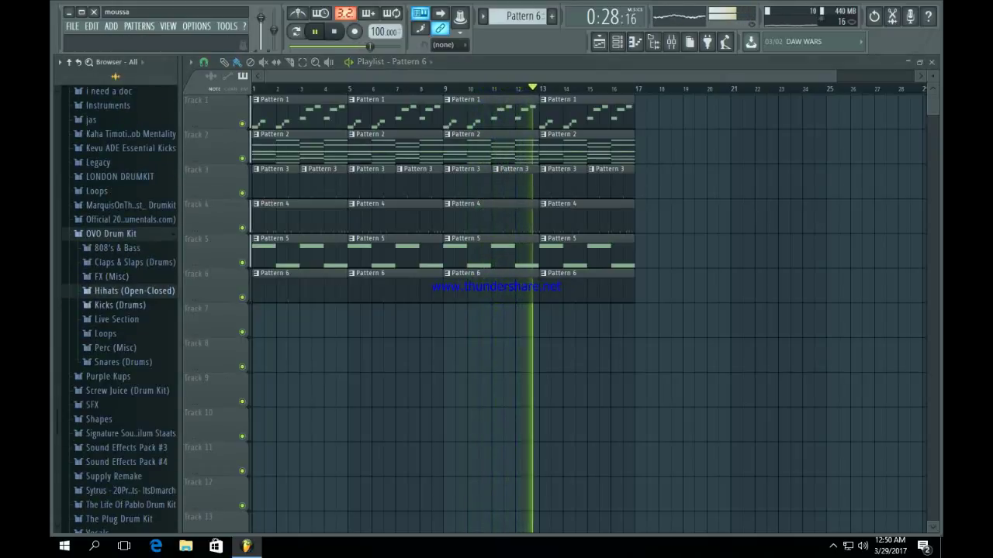
left_click(132, 290)
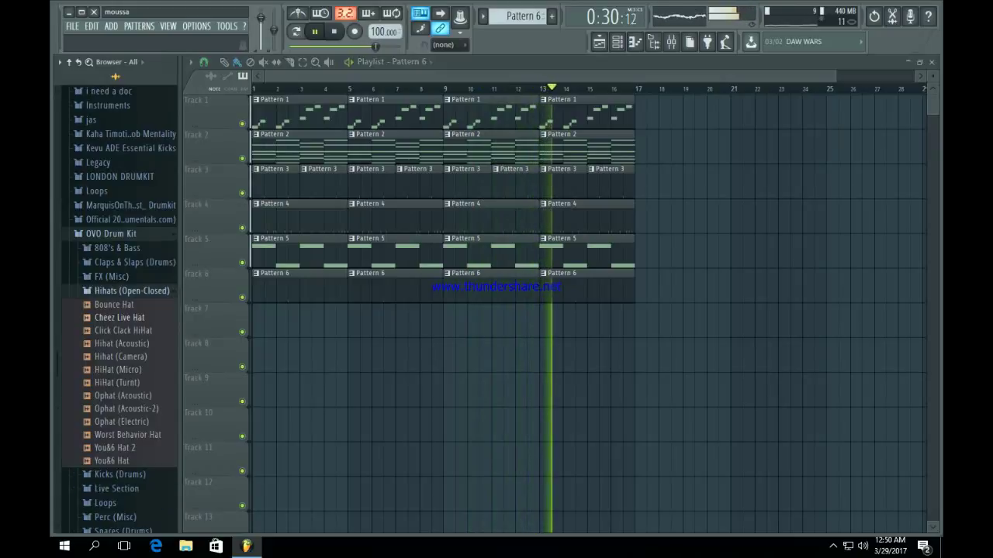
Step: Preview the Acoustic, Camera, Micro and Click Clack hi-hats, and play the arrangement briefly for comparison
key("space")
left_click(122, 343)
left_click(124, 357)
left_click(120, 370)
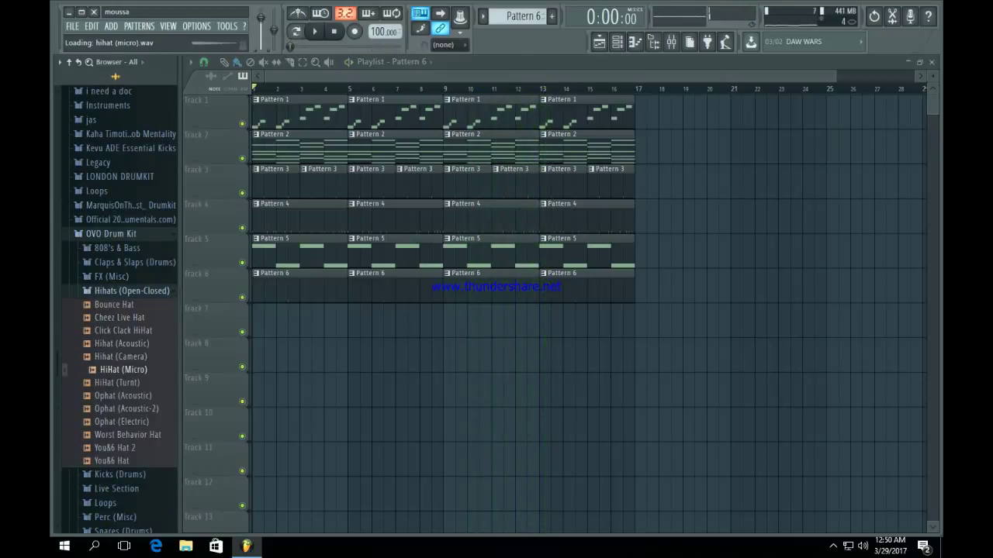
left_click(124, 331)
left_click(122, 343)
key("space")
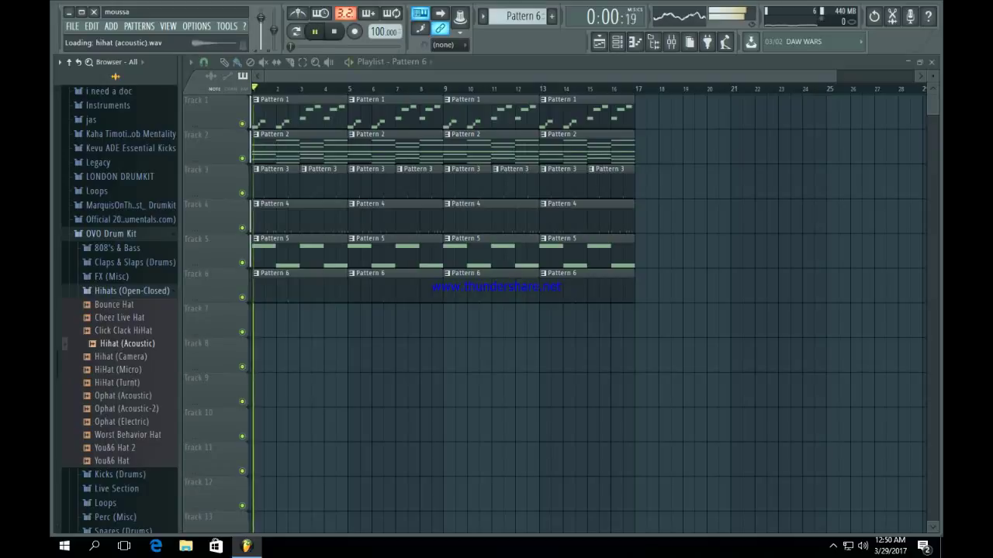
key("space")
Step: Open the Hihat (Acoustic) sample in a new channel and show it in the channel rack
right_click(144, 341)
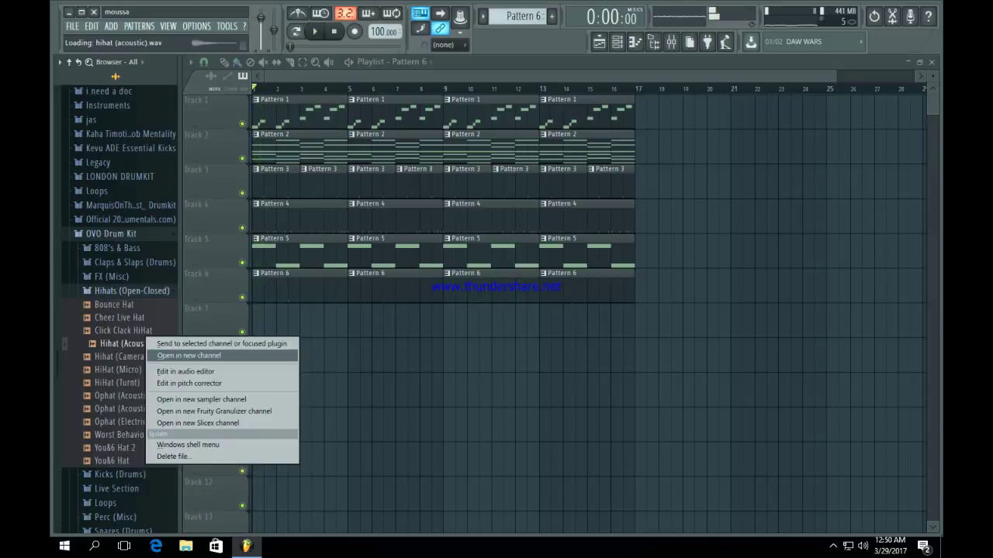
left_click(199, 356)
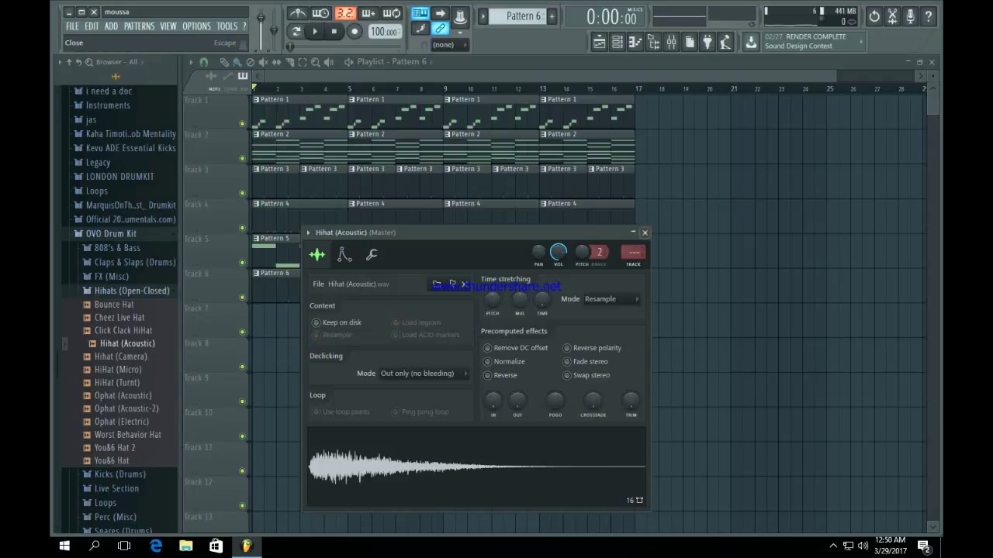
left_click(645, 233)
left_click(616, 42)
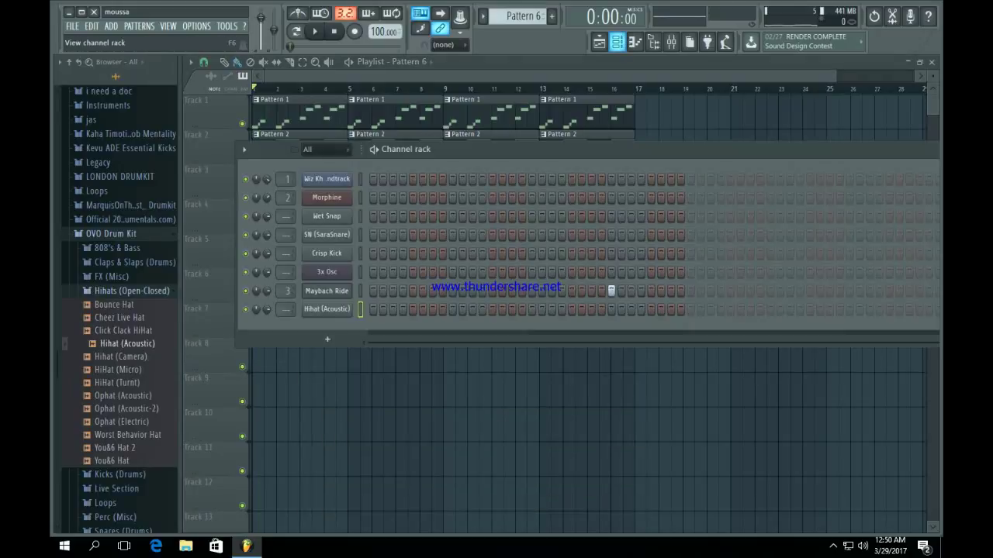
Step: Create Pattern 7 with Hihat (Acoustic) hits on every second step across two bars and listen to it
left_click(552, 16)
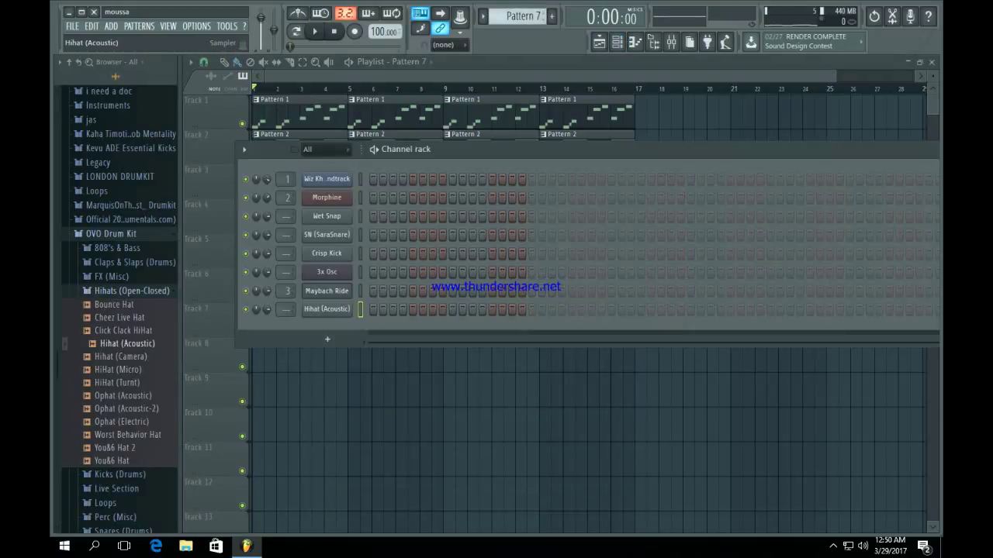
right_click(303, 304)
left_click(512, 350)
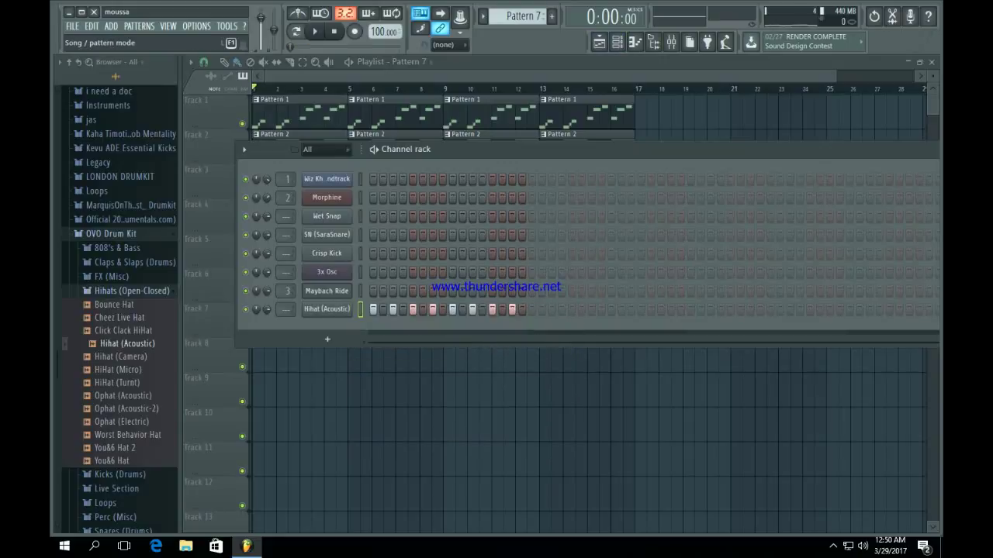
key("space")
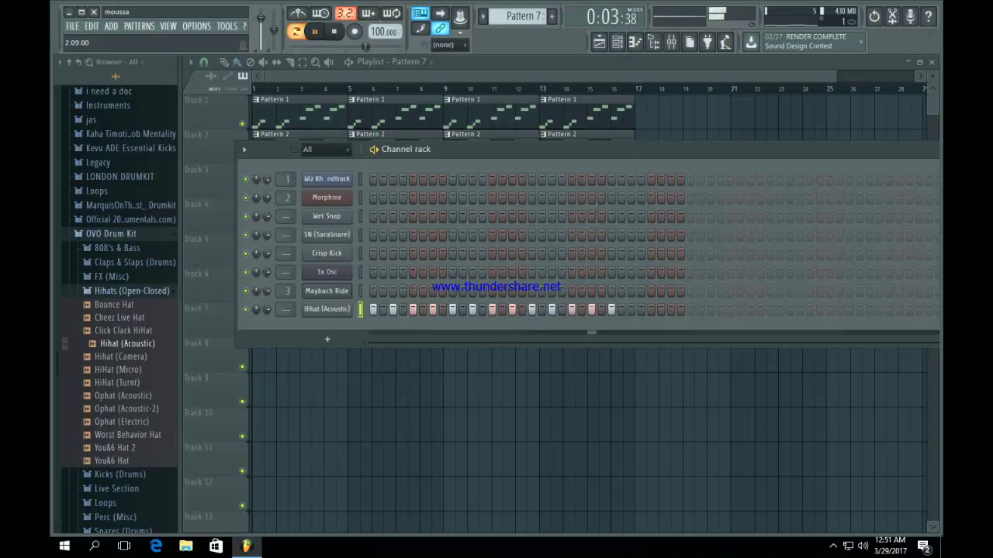
left_click(652, 309)
left_click(671, 309)
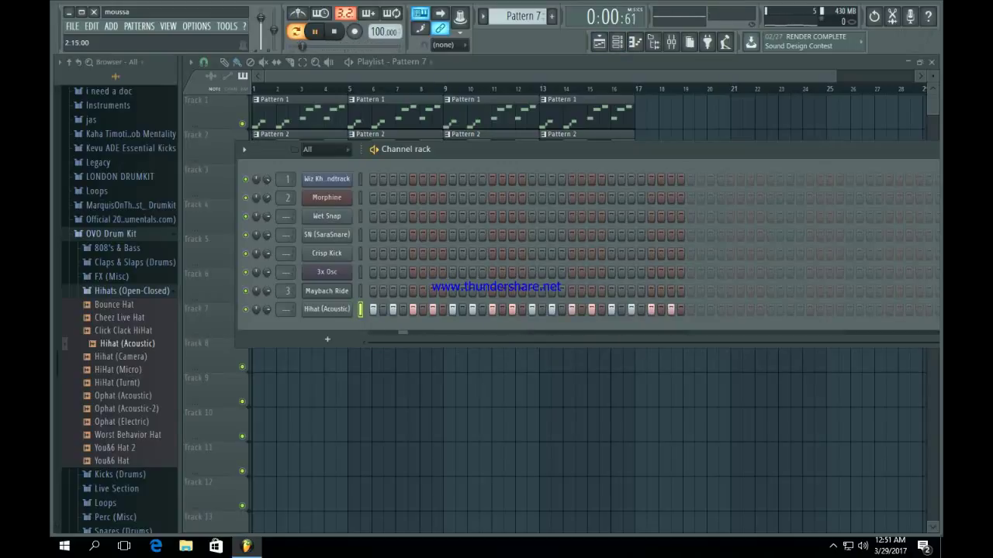
Step: Place eight Pattern 7 clips on Track 7 across bars 1 to 16, checking the hi-hats in the song
left_click(380, 370)
left_click_drag(287, 322, 261, 322)
key("space")
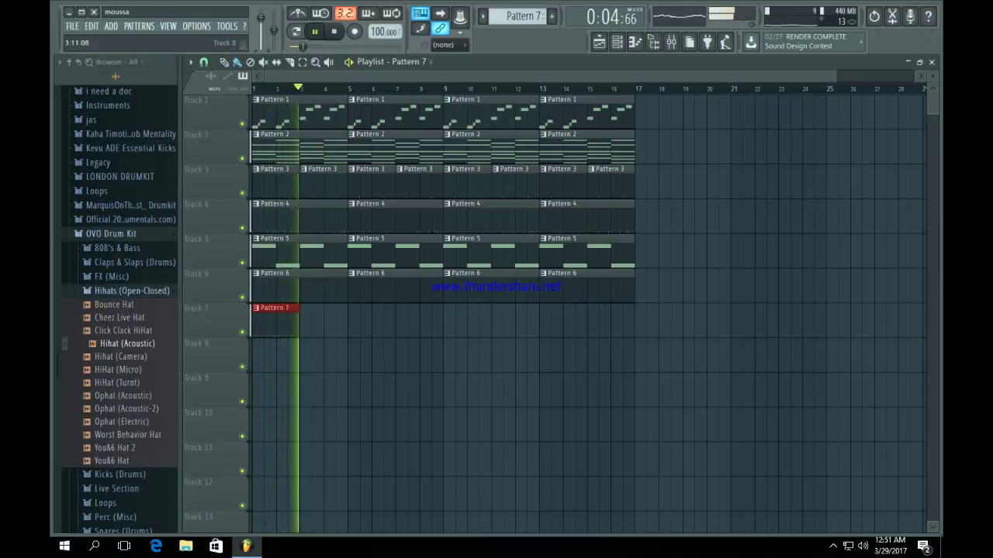
key("space")
left_click_drag(275, 322, 621, 322)
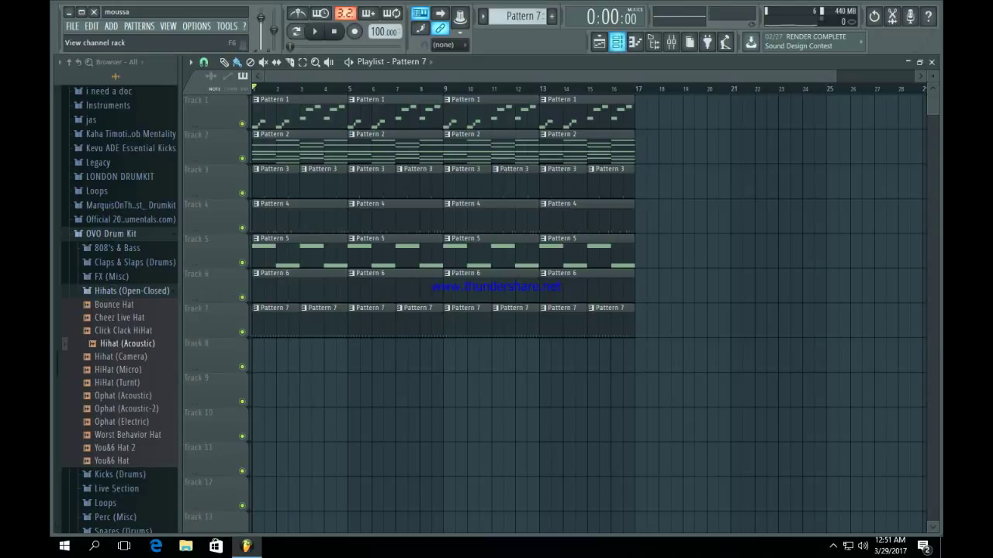
Step: Open the Hihat (Acoustic) piano roll and add a C5 note midway between the third and fourth hits of bar 1
left_click(616, 42)
right_click(349, 308)
left_click(373, 311)
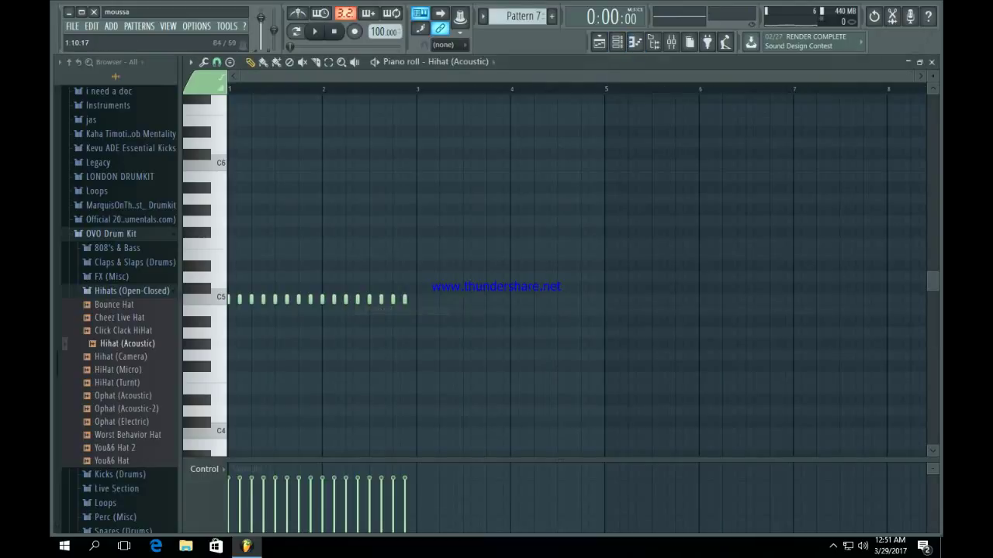
left_click_drag(920, 76, 456, 76)
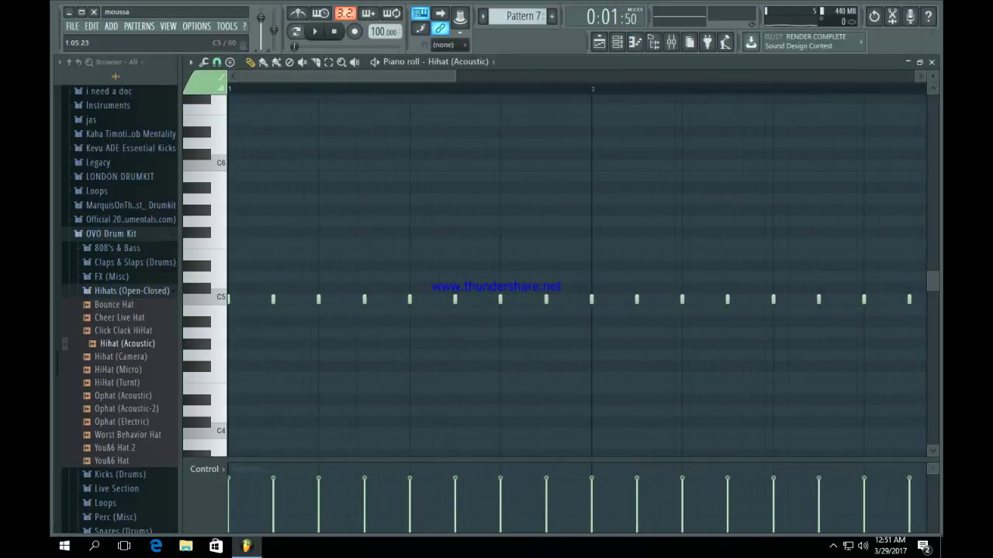
left_click(343, 299)
right_click(357, 299)
left_click(341, 299)
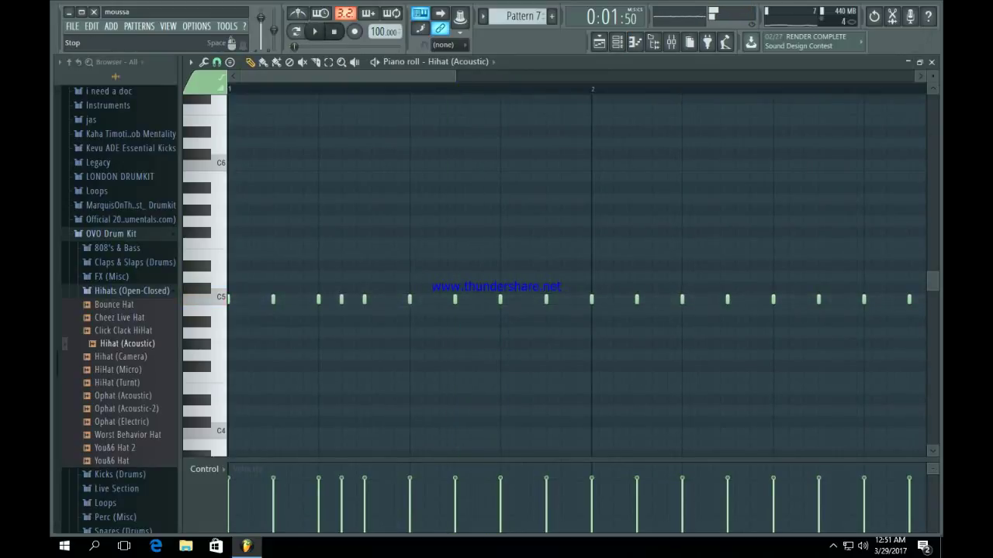
Step: Delete the fifth regular hi-hat hit of bar 1 and add two C5 roll notes just before bar 2
key("space")
key("space")
right_click(409, 299)
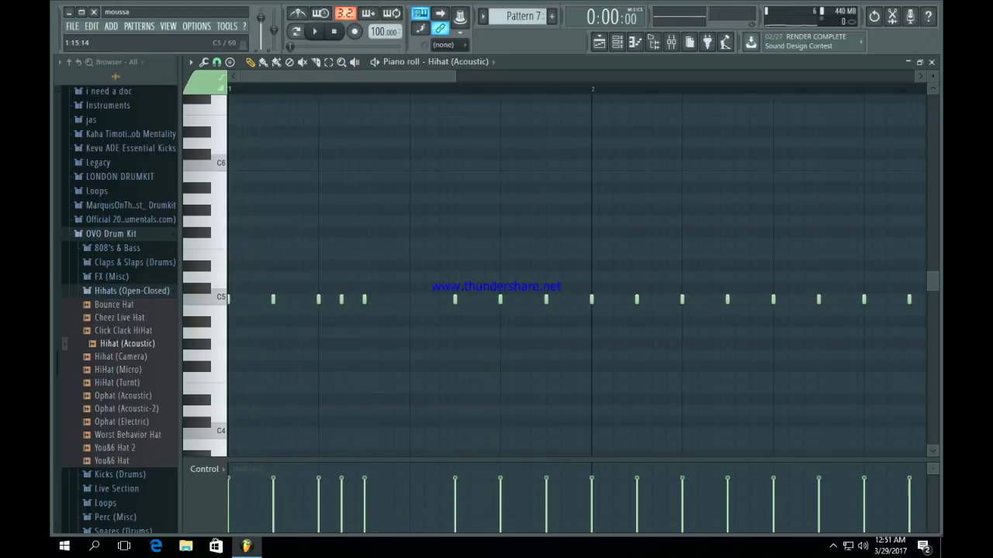
left_click(561, 300)
left_click(576, 299)
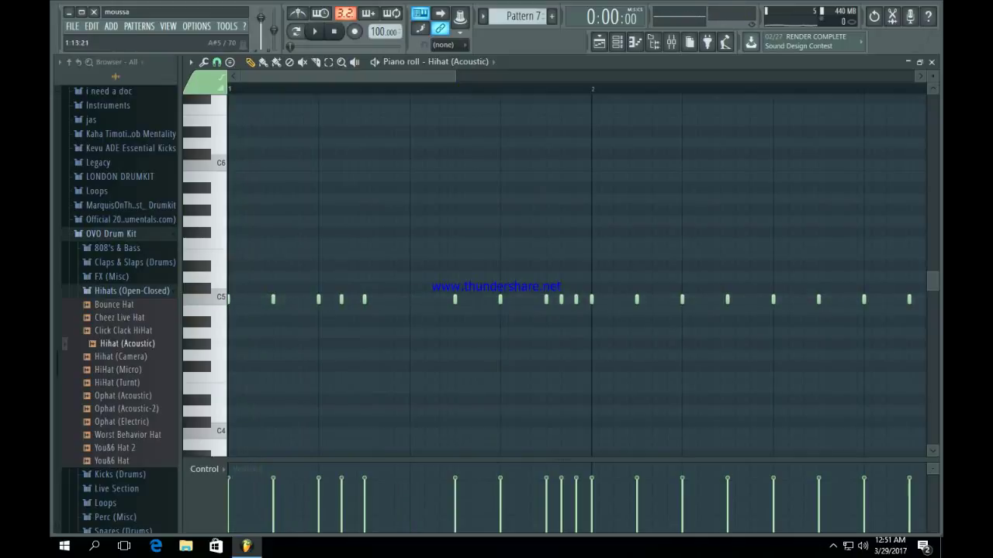
Step: Vary bar 2's hi-hats by removing its second hit, adding a C5 note at step 6 and three quick C5 notes before bar 3
left_click_drag(425, 76, 512, 76)
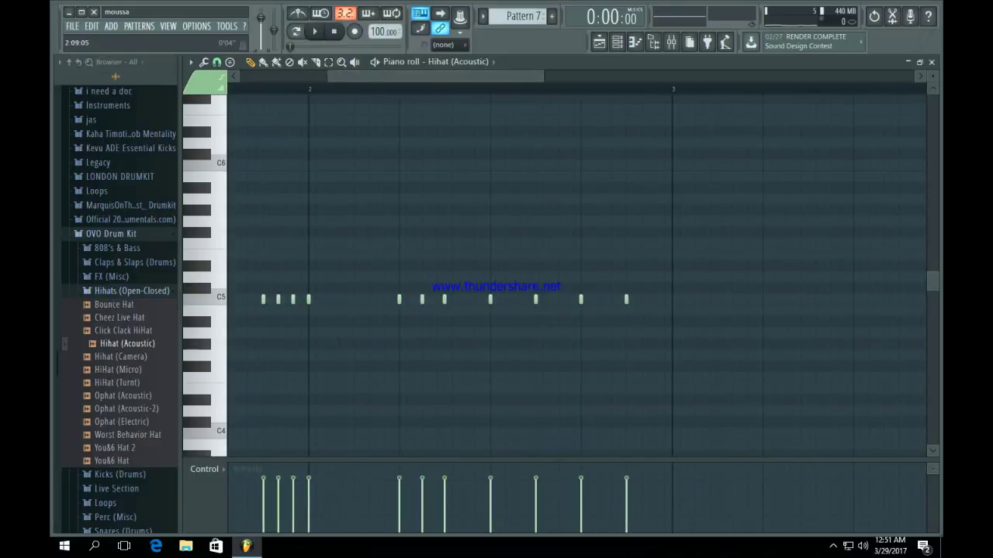
left_click_drag(495, 76, 534, 76)
left_click(515, 299)
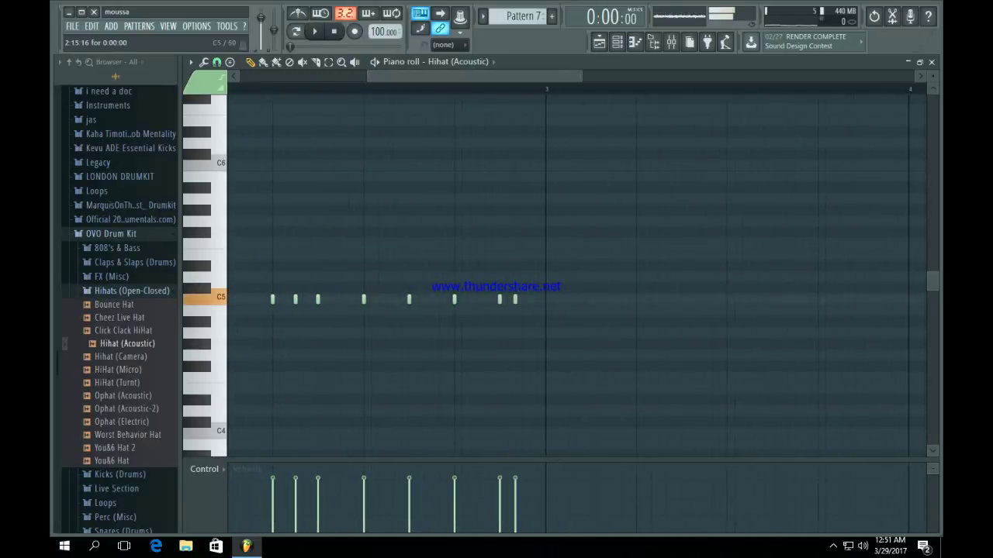
left_click(531, 299)
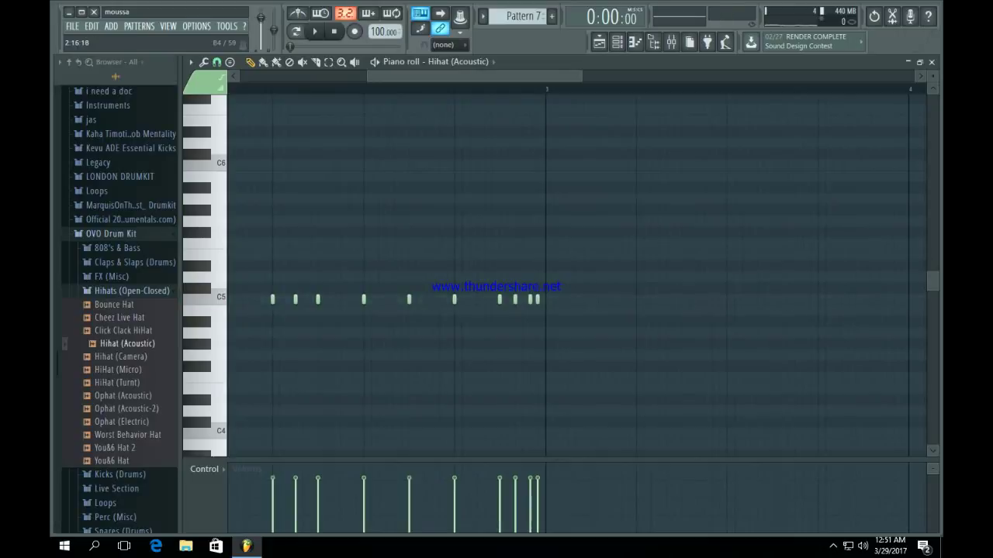
Step: Play the song, lower the velocity of two alternating hi-hat roll notes just before bar 3, and return to the playlist
key("space")
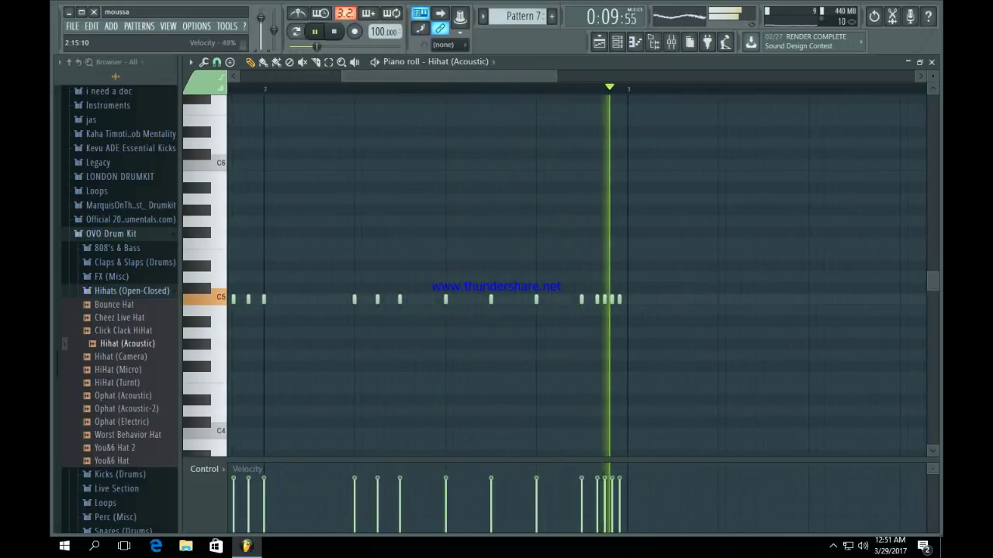
left_click(597, 493)
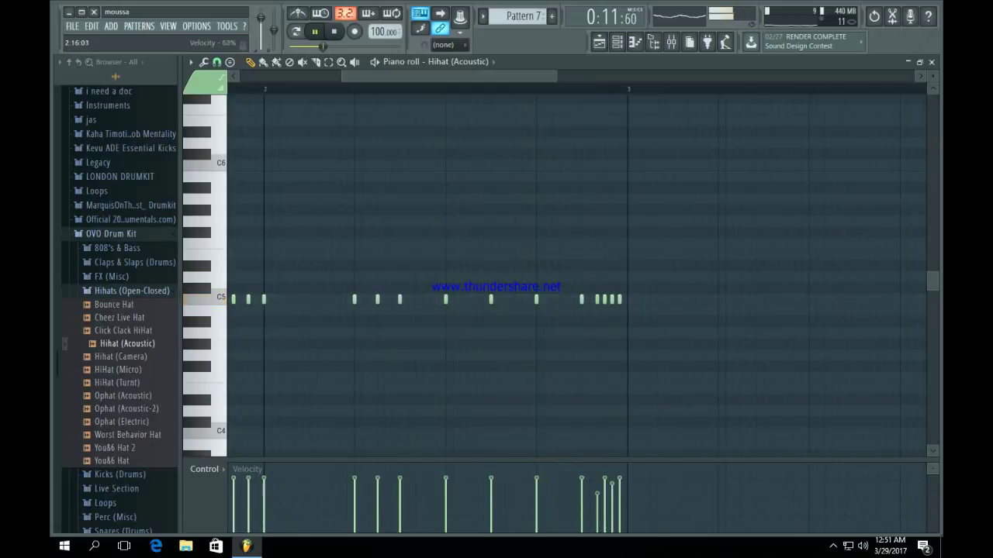
left_click(617, 42)
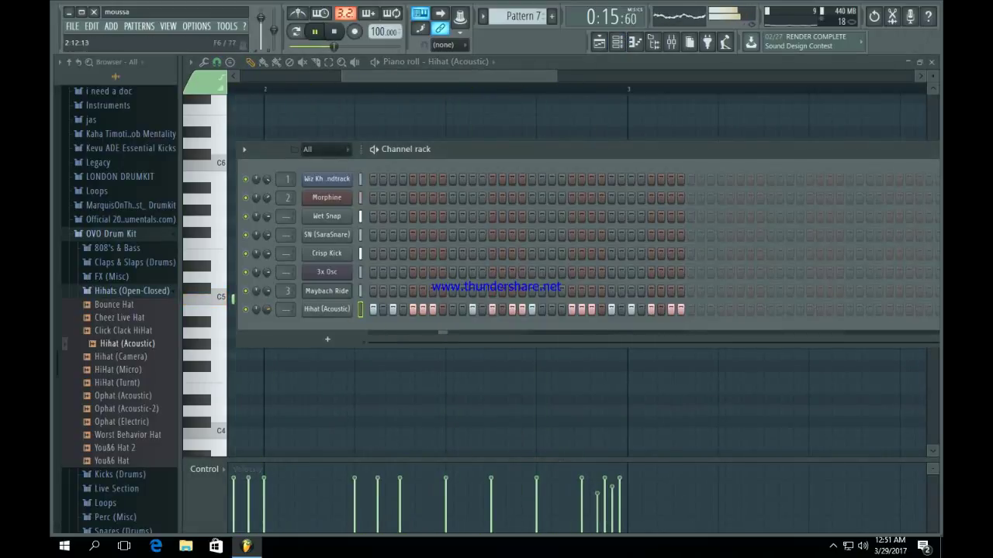
left_click(598, 42)
scroll(259, 249, "down", 3)
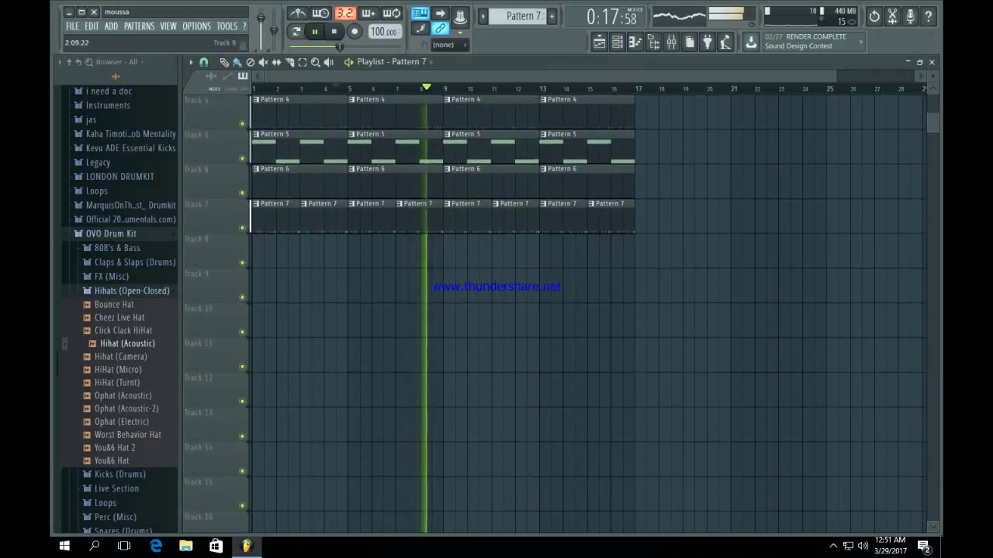
left_click_drag(259, 251, 609, 252)
right_click(610, 252)
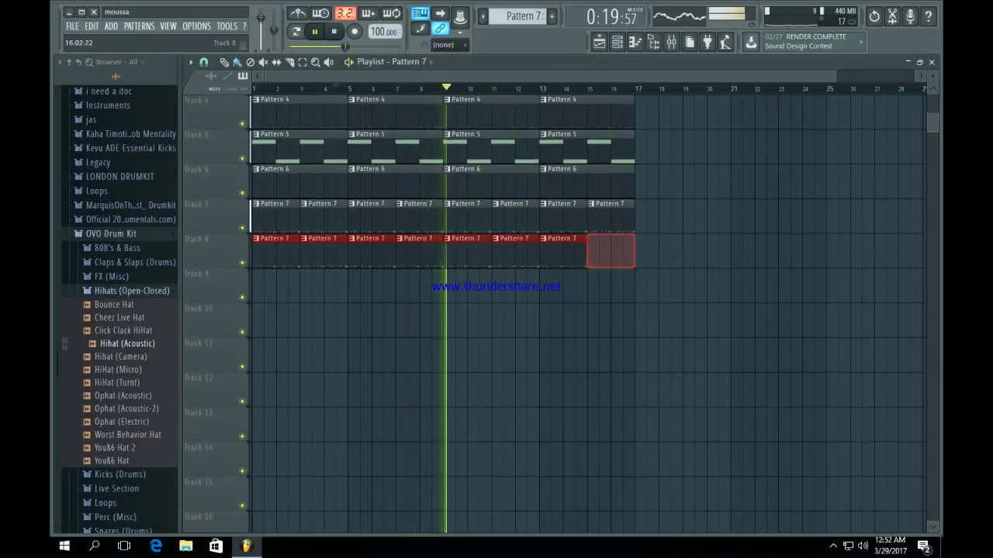
right_click(322, 252)
right_click(371, 252)
right_click(276, 252)
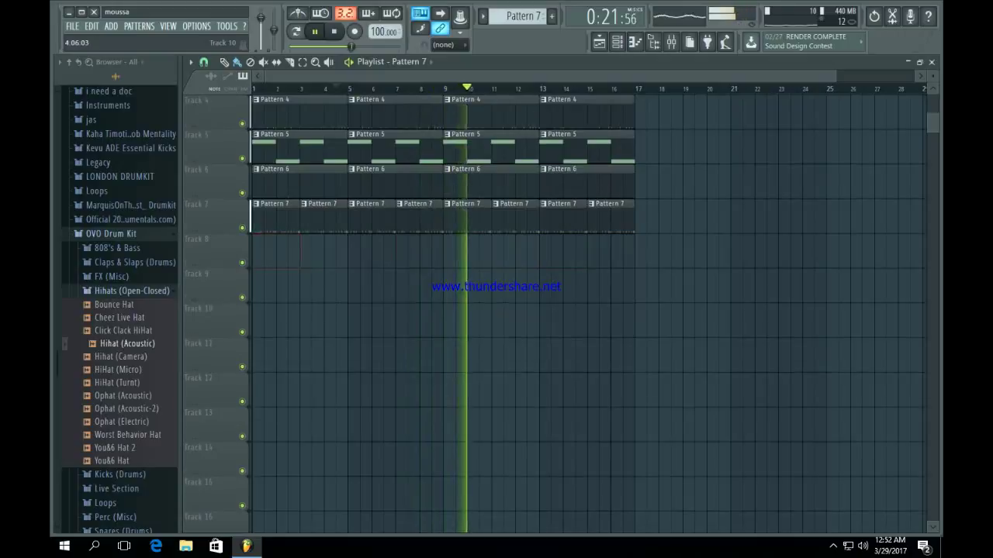
Step: Listen to the arrangement with the revised hi-hats, collapse the Hihats (Open-Closed) folder, and stop playback
scroll(332, 320, "up", 3)
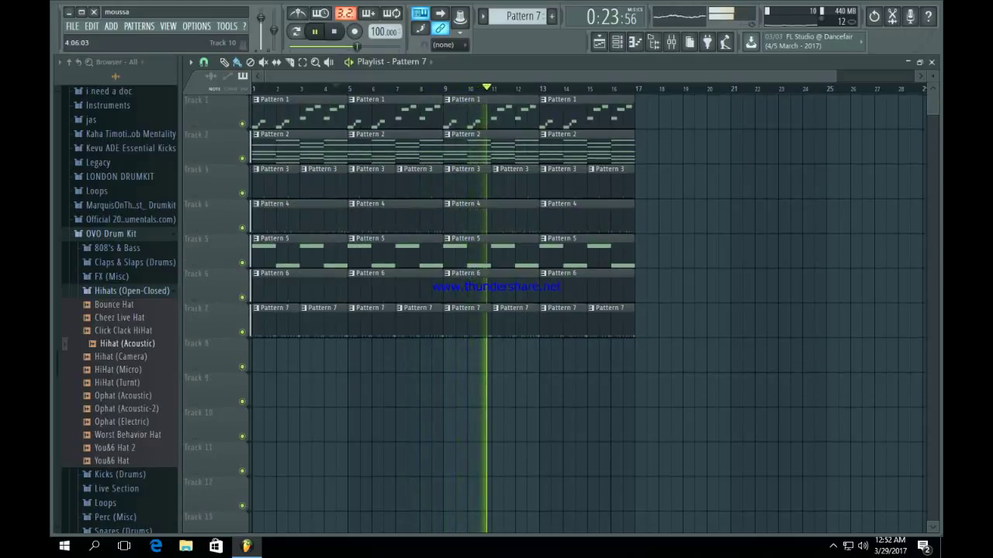
left_click(132, 291)
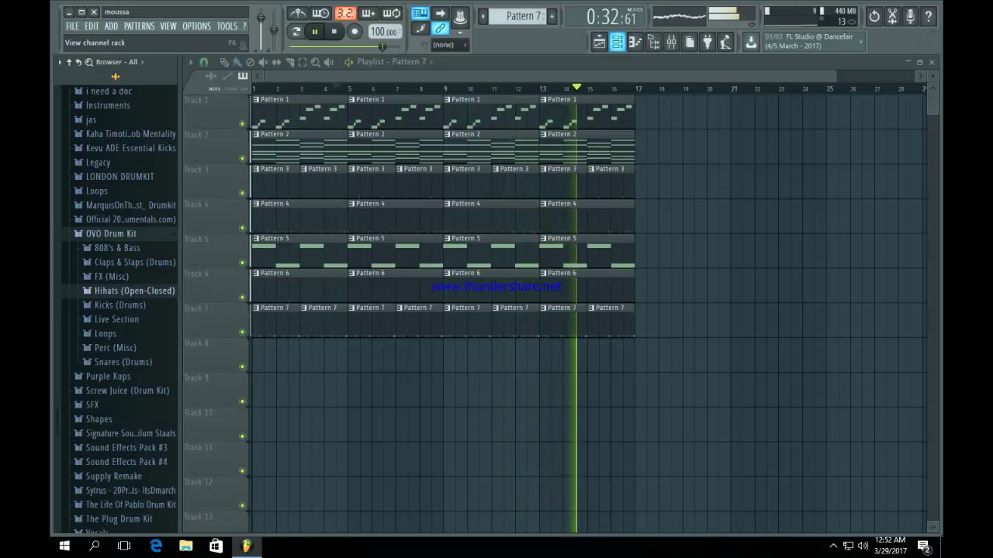
key("space")
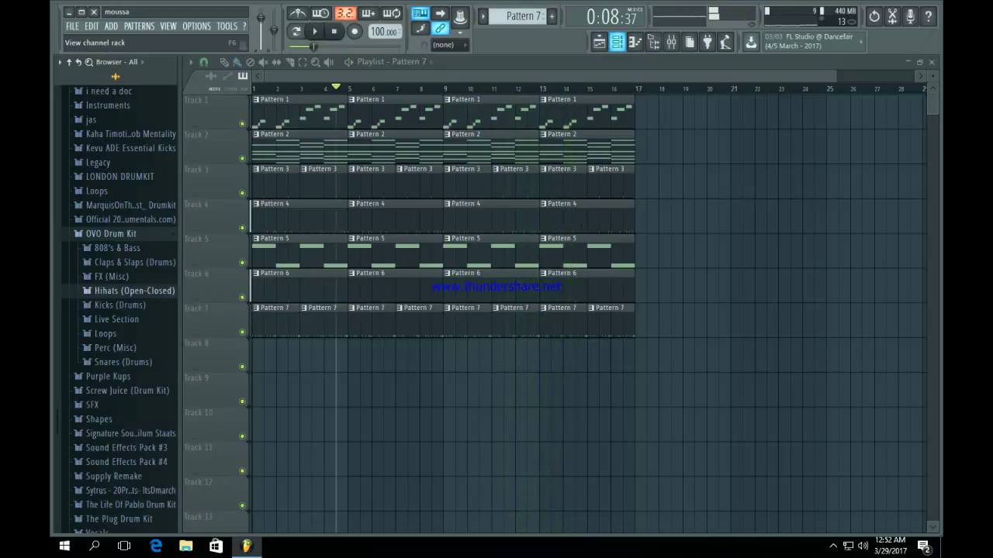
left_click(617, 42)
left_click(334, 32)
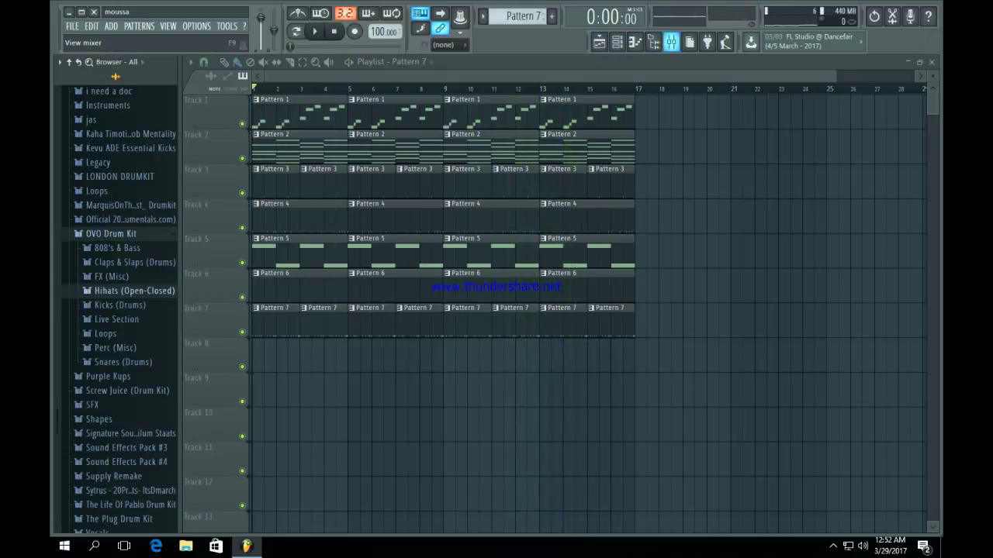
Step: Load Fruity Love Philter into slot 1 of the Master mixer track with the preset Simple triangle lowpass LFO
left_click(670, 41)
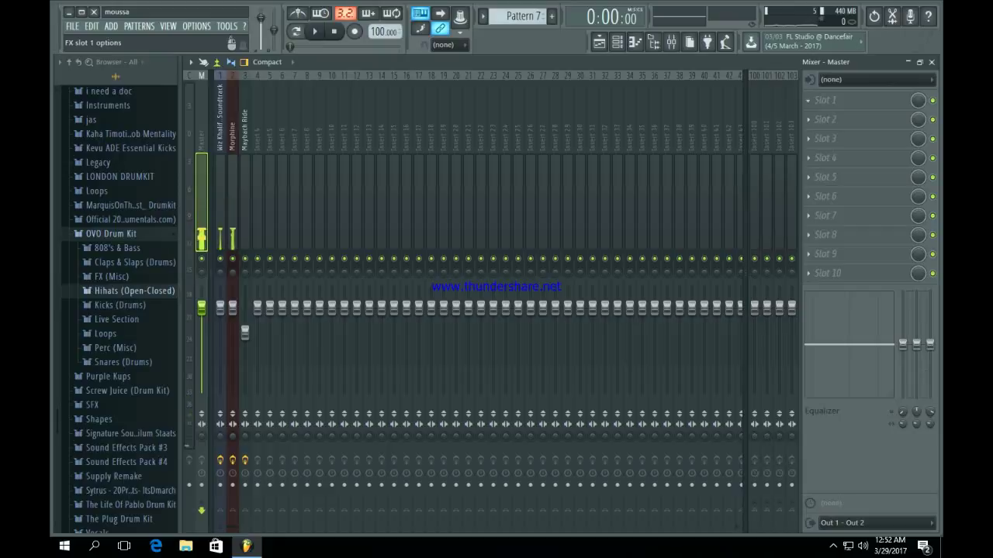
left_click(825, 100)
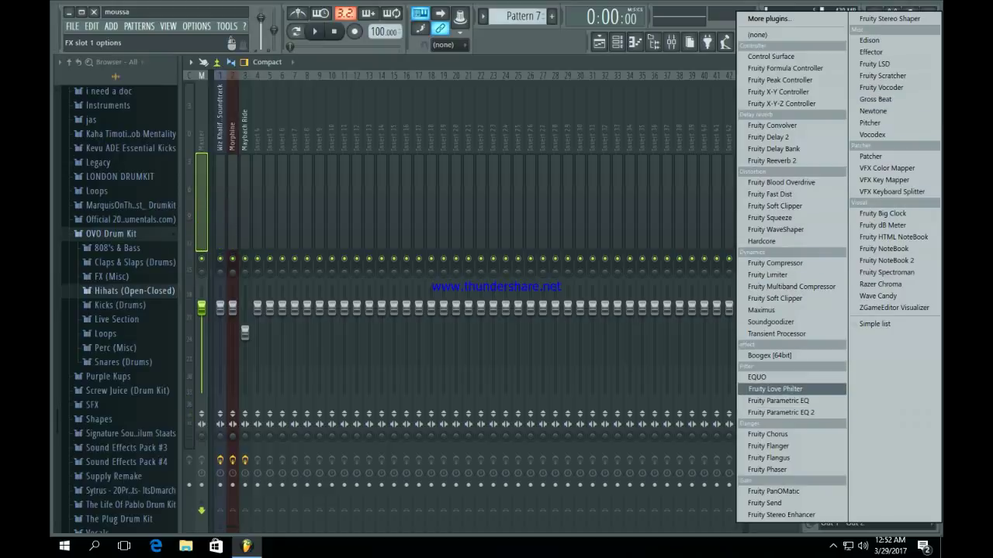
left_click(775, 389)
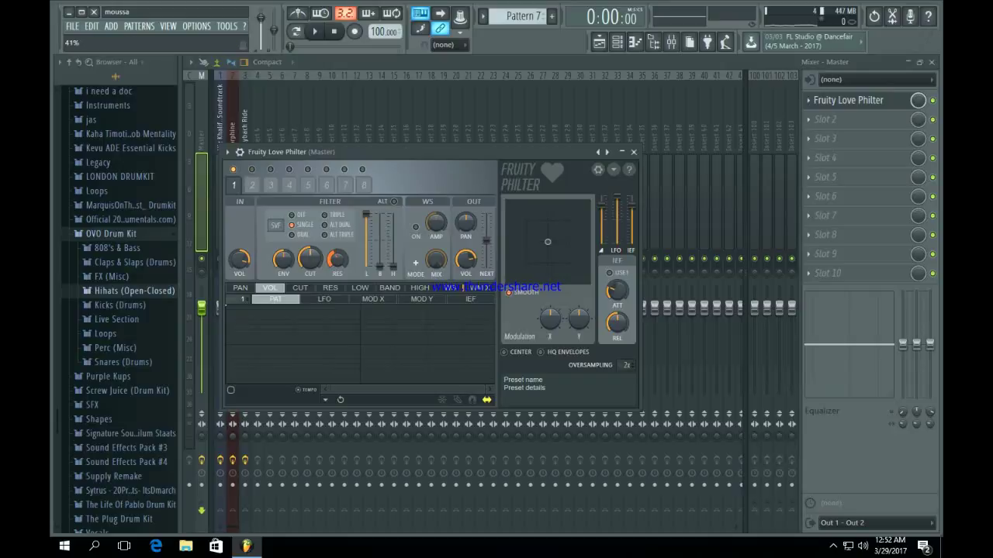
right_click(608, 152)
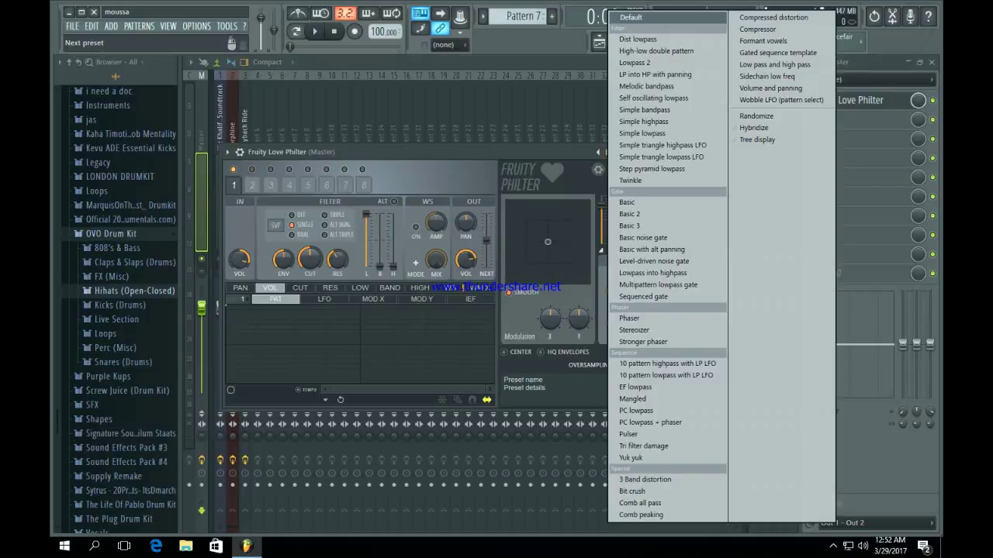
left_click(662, 156)
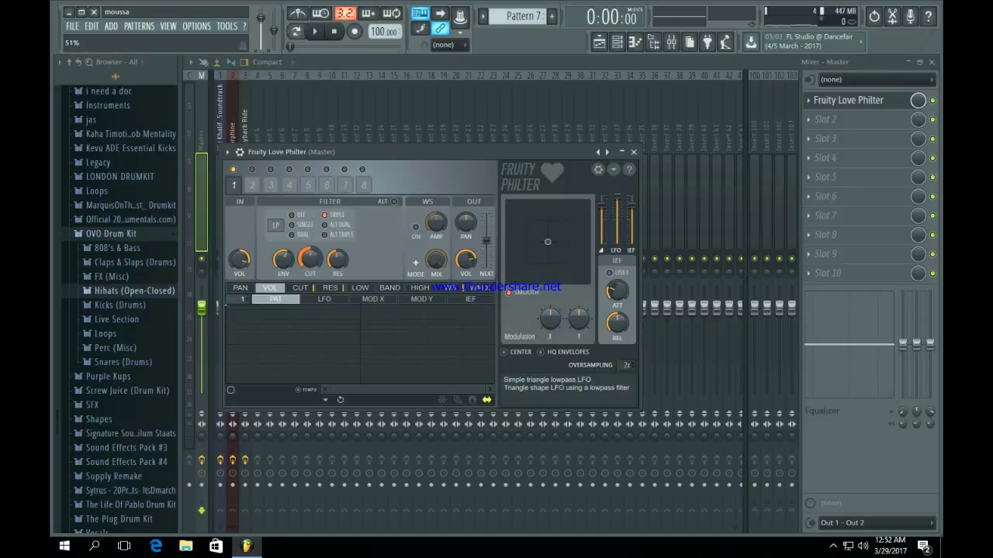
left_click(633, 152)
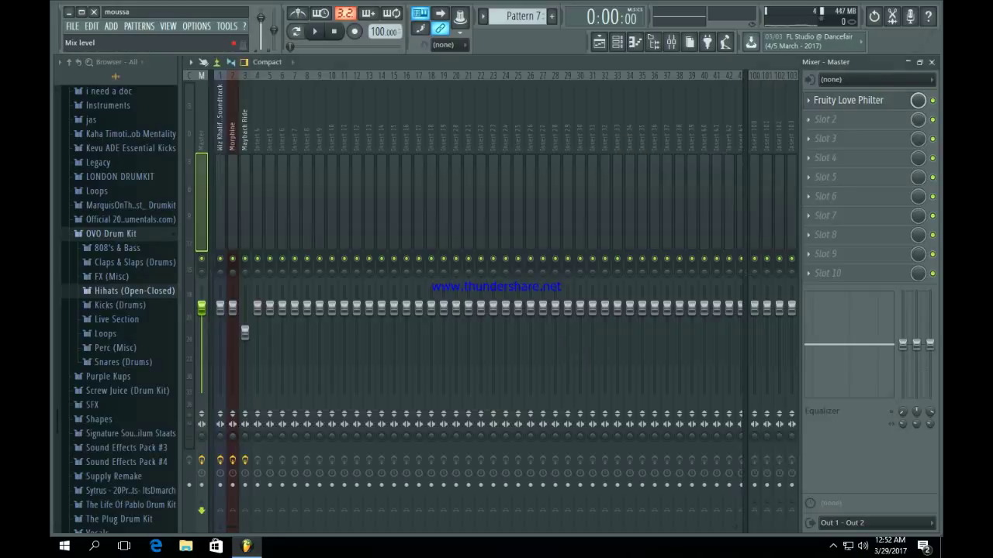
Step: Create an automation clip for the Master's Fruity Love Philter mix level and check it in the playlist
right_click(918, 100)
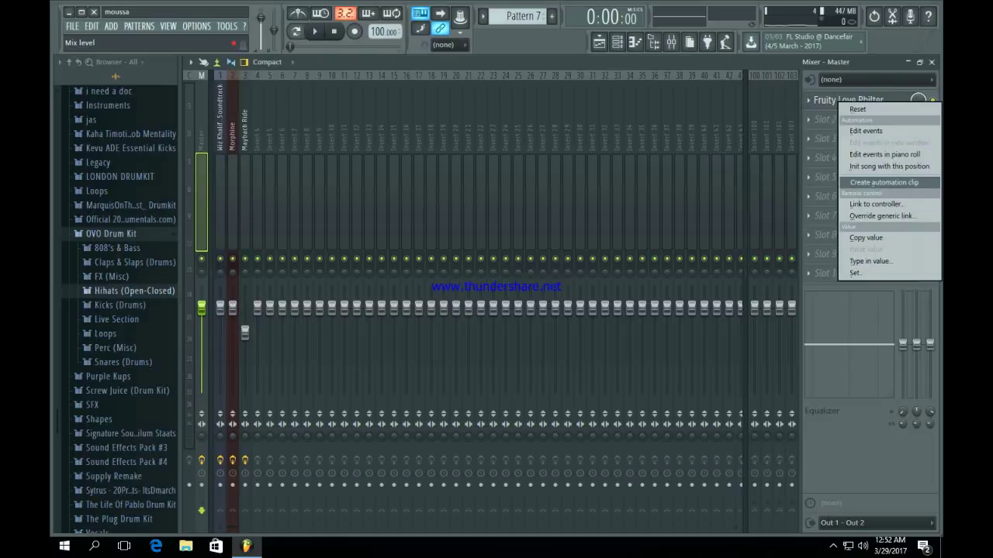
left_click(883, 182)
left_click(598, 42)
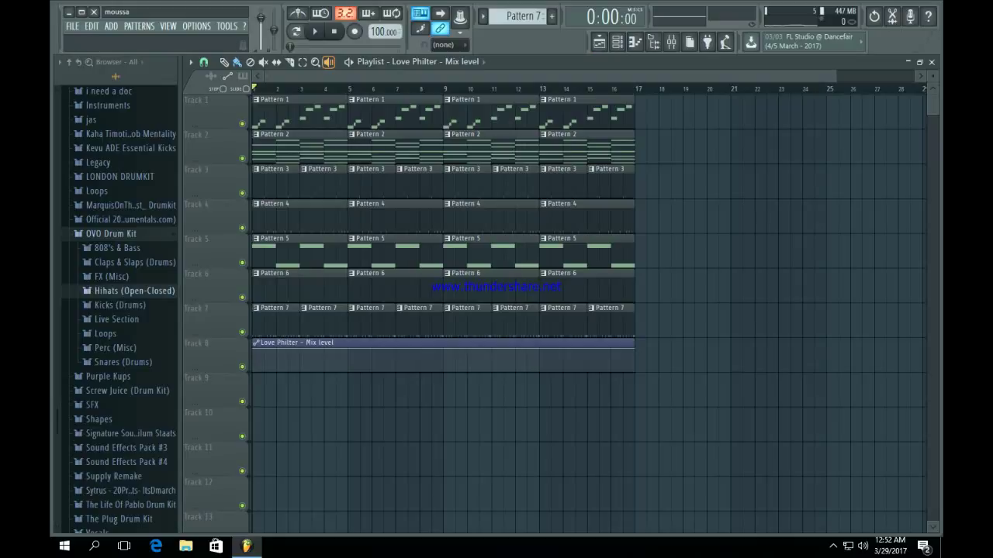
key("space")
key("space")
Step: Shape the mix level automation to decline to 66% at bar 5 and drop abruptly to zero for the rest of the clip
left_click_drag(834, 76, 625, 76)
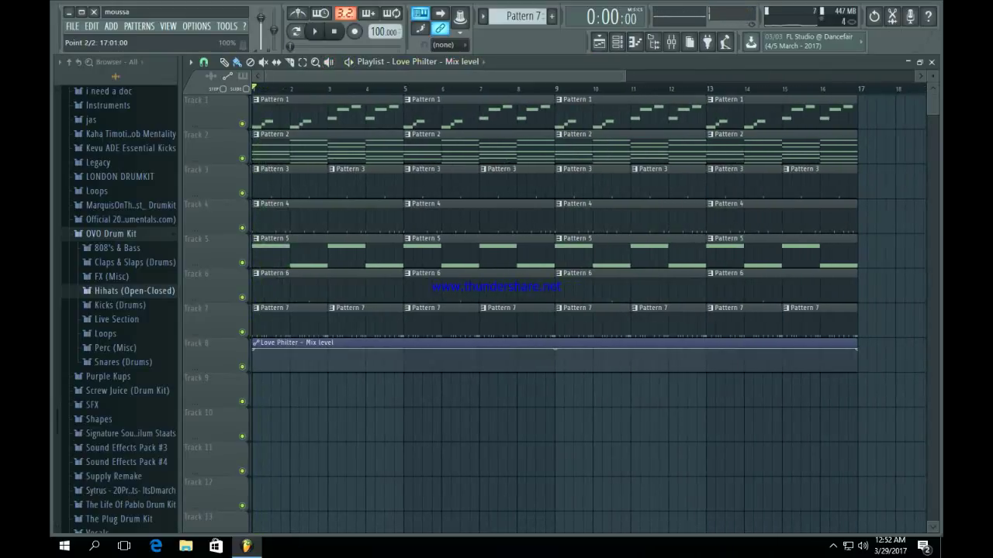
right_click(404, 356)
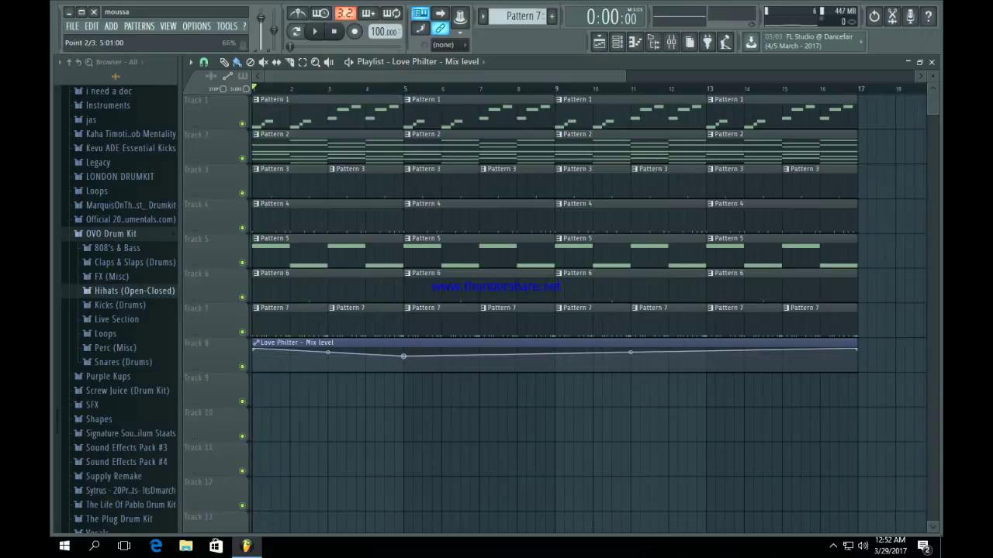
left_click_drag(856, 350, 848, 373)
left_click(852, 377)
right_click(897, 378)
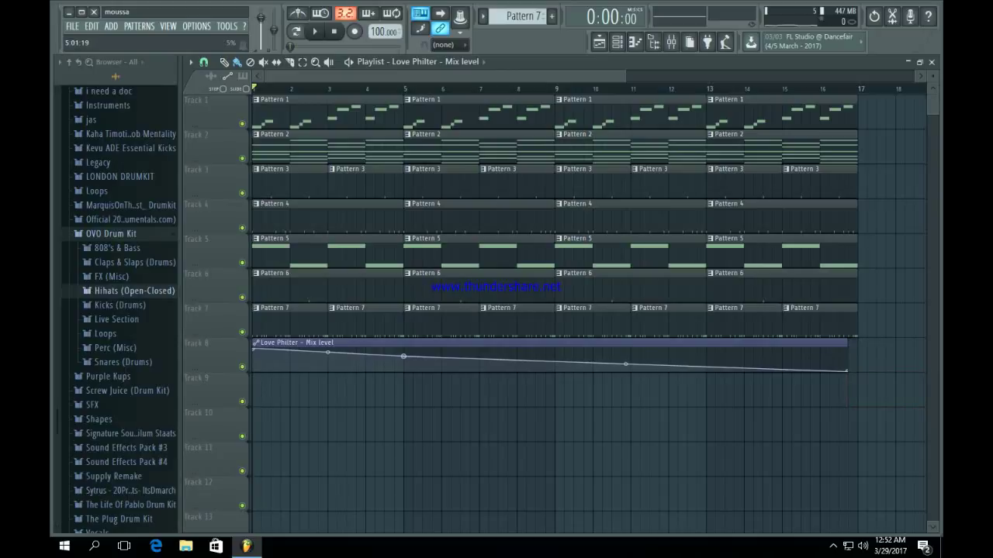
left_click_drag(625, 364, 403, 370)
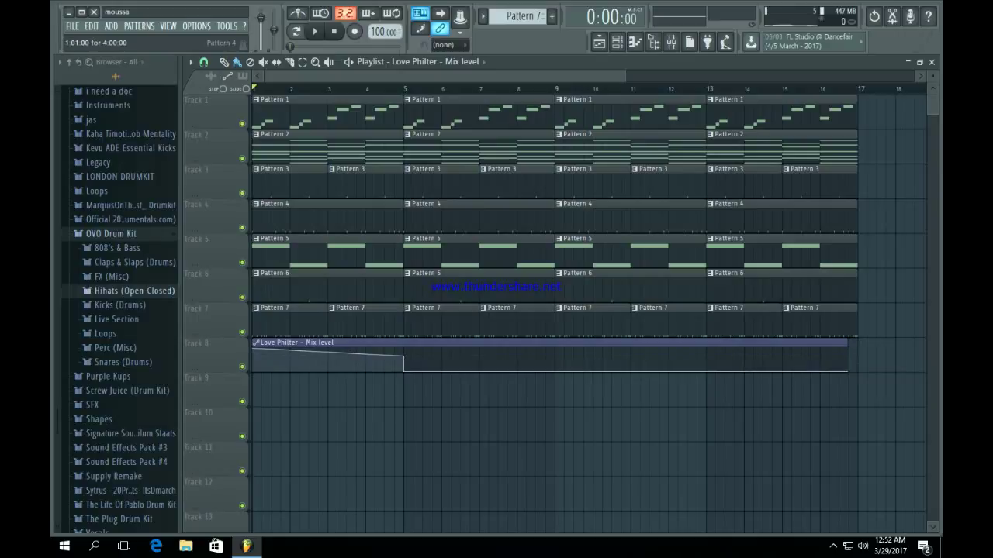
Step: Delete the Pattern 4, 5, 6 and 7 clips from bars 1 to 4 on Tracks 4 to 7
right_click(360, 219)
right_click(361, 255)
right_click(361, 288)
right_click(362, 321)
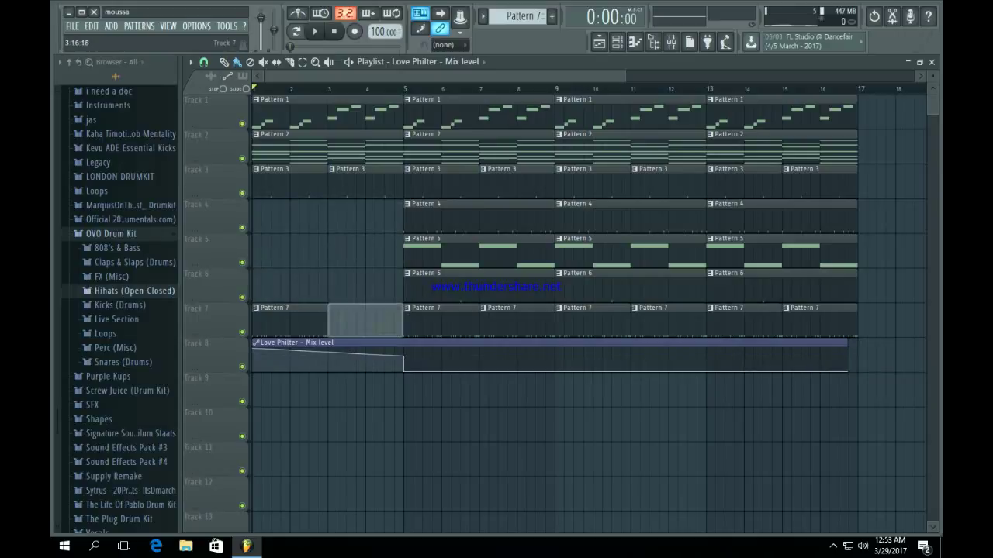
right_click(287, 322)
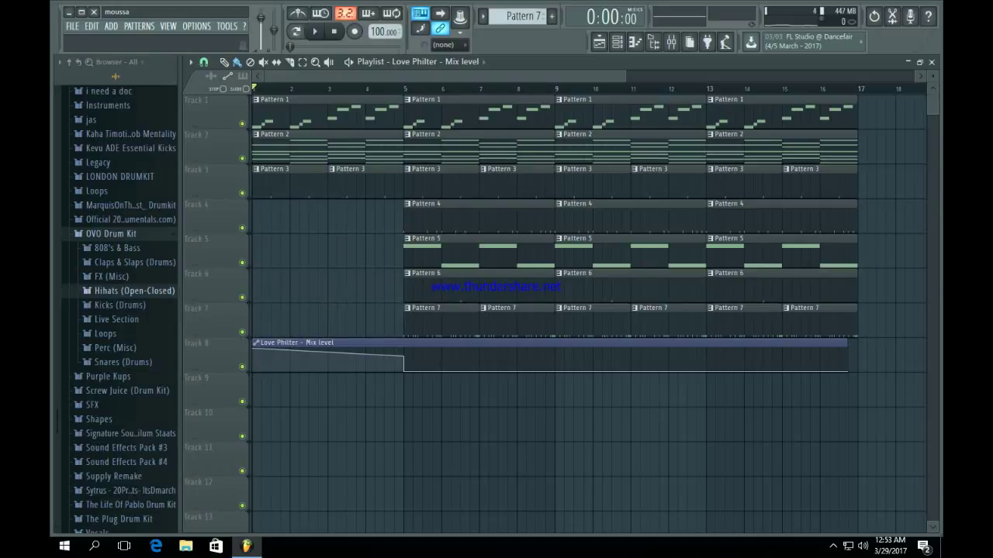
Step: Place a reversed OX_BlenderFX_ sample from the OVO Drum Kit's FX (Misc) folder on Track 9, ending exactly at bar 5
left_click(111, 276)
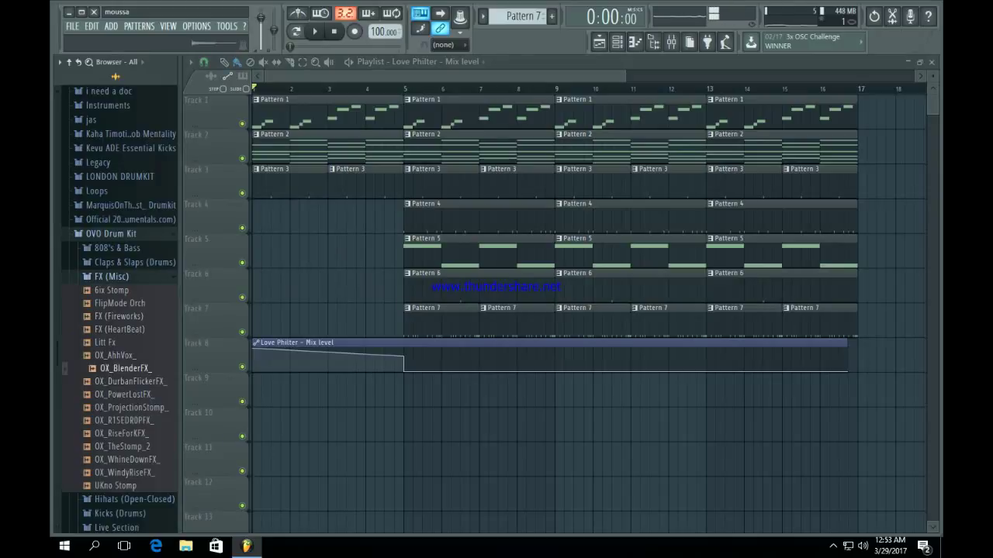
left_click_drag(124, 368, 360, 384)
double_click(386, 388)
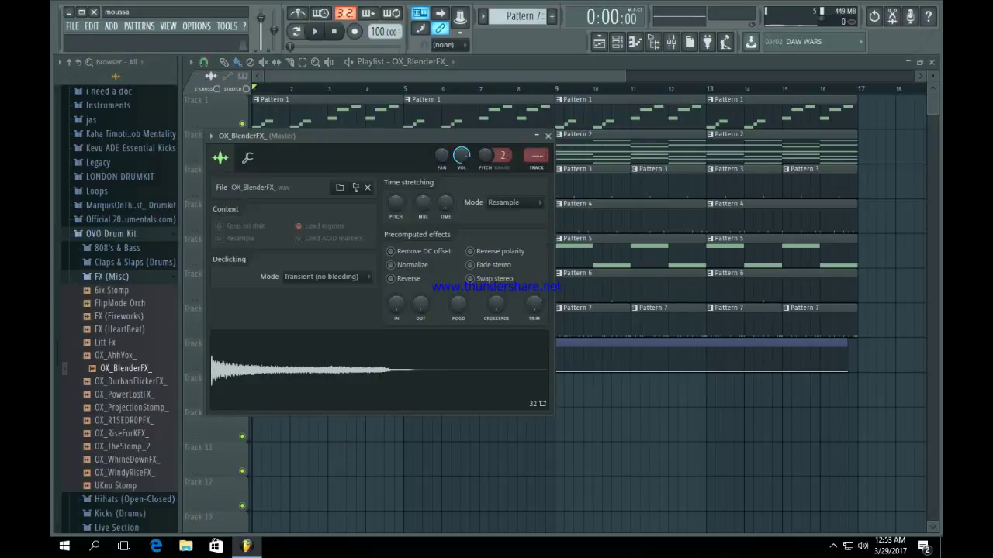
left_click(391, 278)
left_click(547, 136)
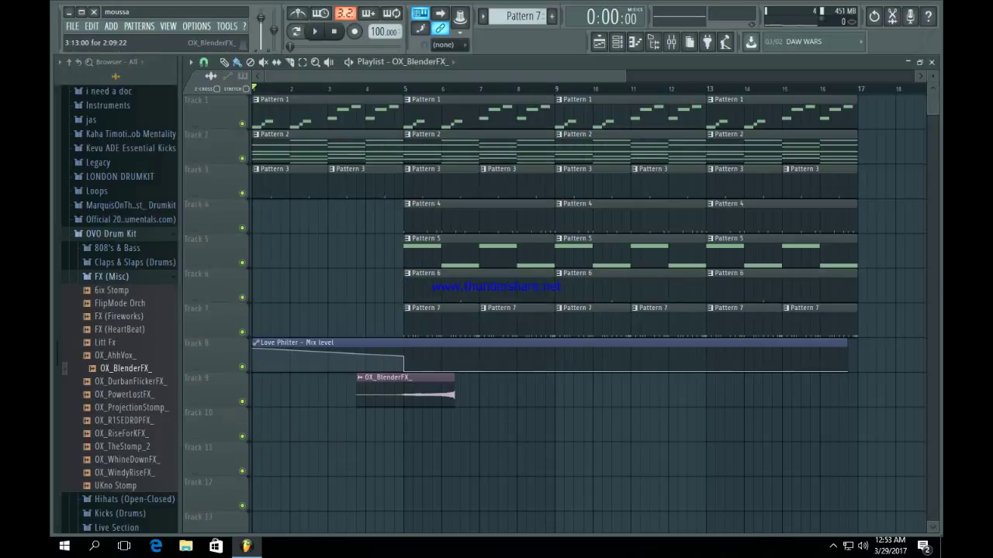
left_click_drag(372, 378, 324, 378)
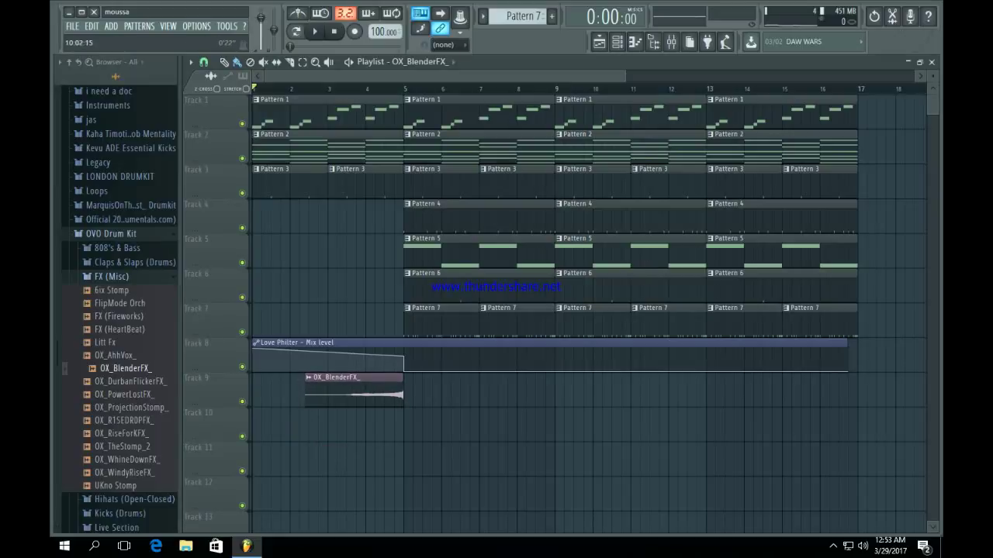
Step: Play the song from the start to check the filtered intro and the reversed effect leading into bar 5
left_click_drag(625, 76, 413, 76)
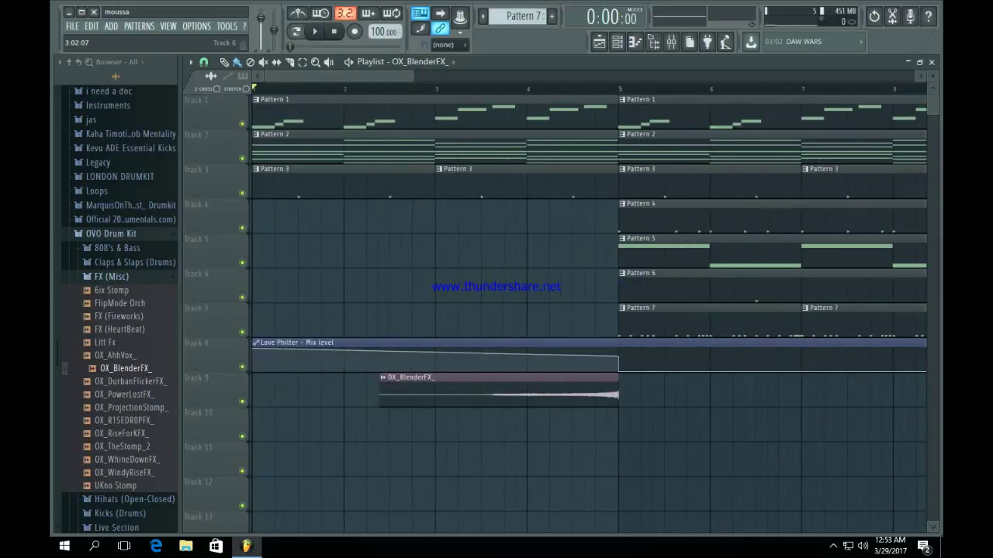
key("space")
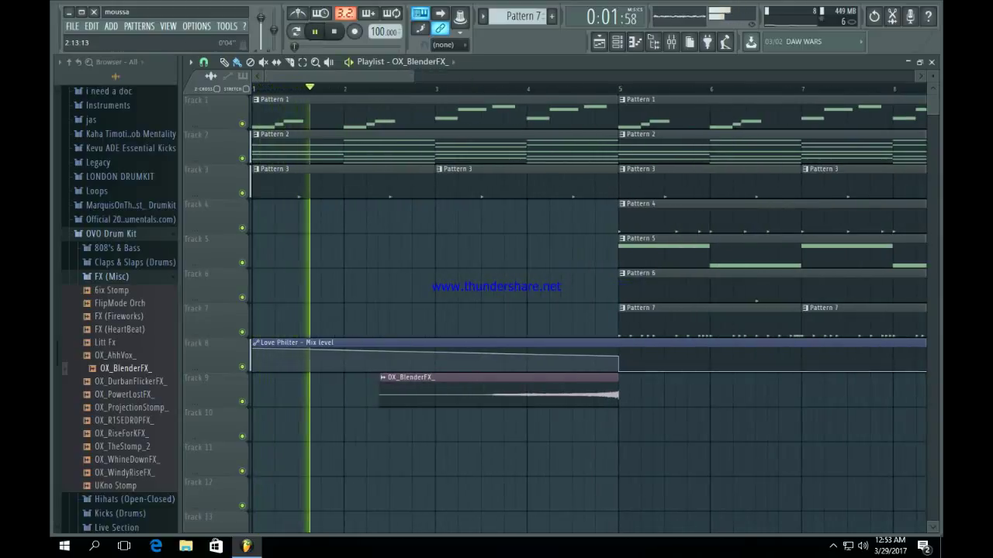
left_click_drag(414, 76, 615, 76)
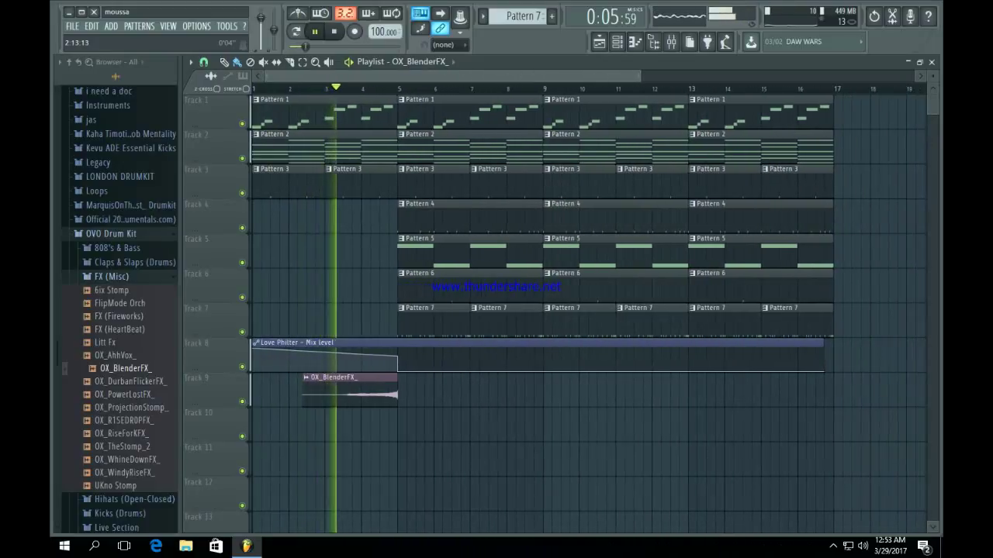
left_click_drag(639, 76, 749, 76)
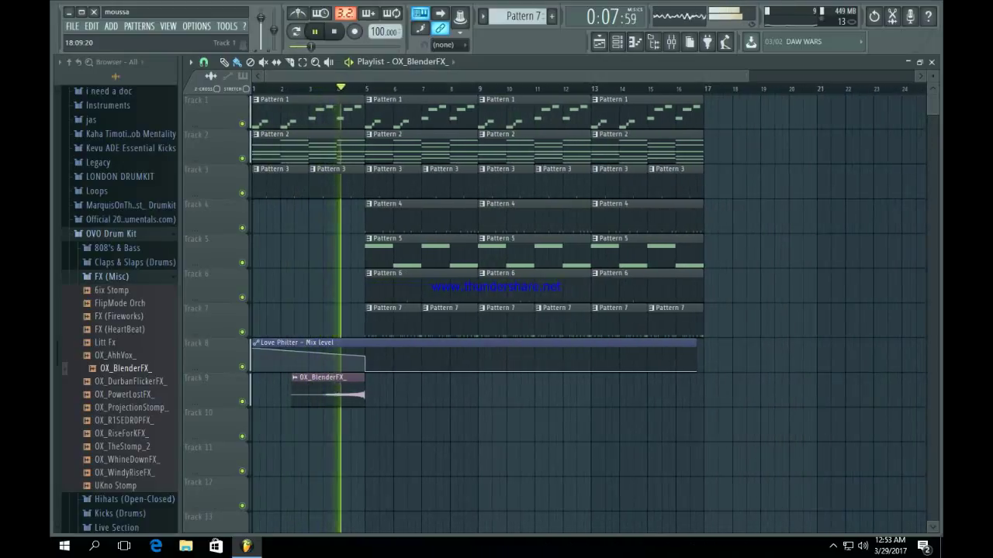